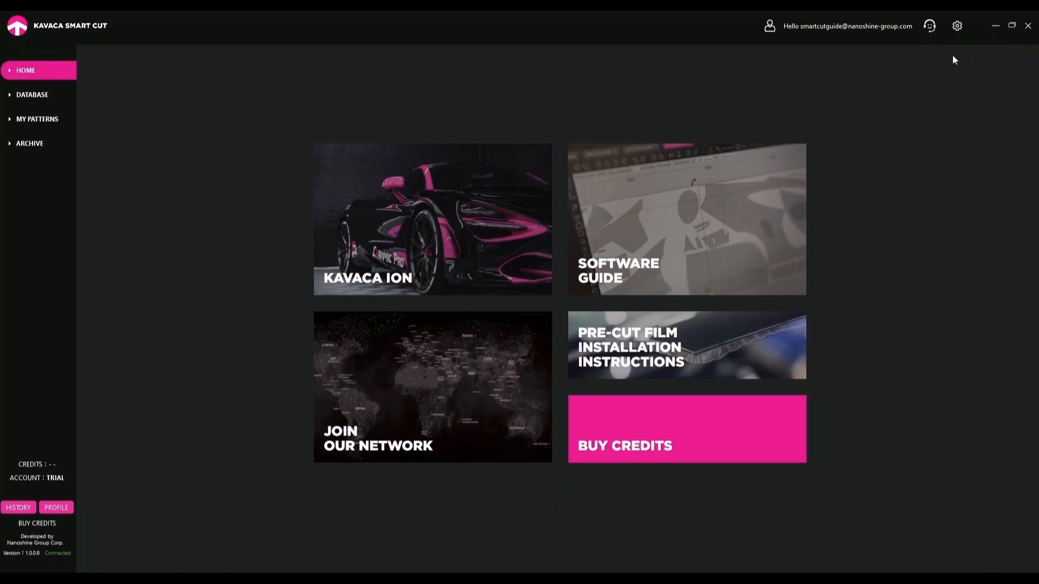
# - Check the measurement units available in the canvas settings, and close the settings without saving
pyautogui.click(956, 27)
pyautogui.click(463, 243)
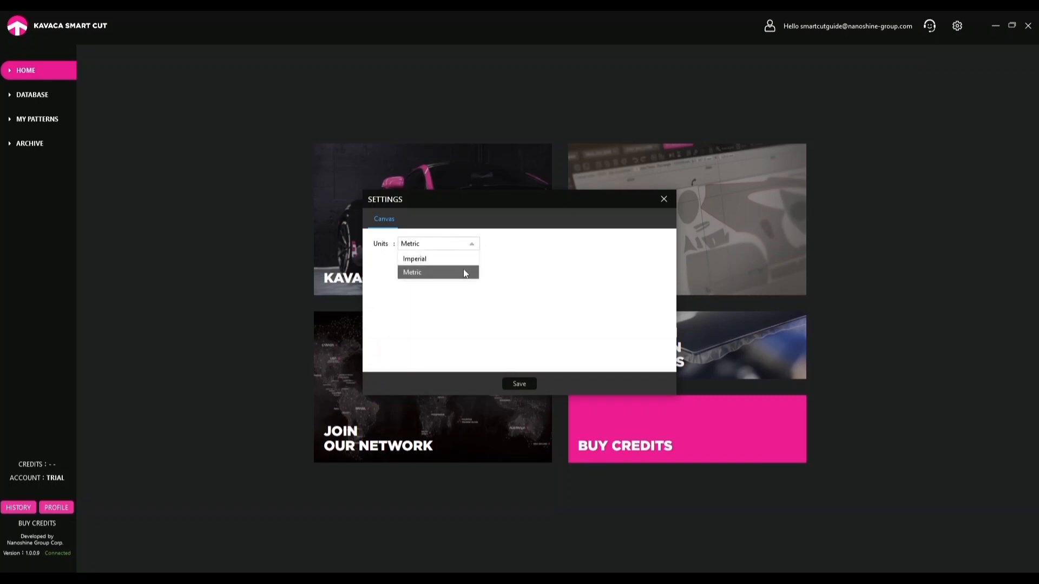
pyautogui.click(663, 199)
pyautogui.click(663, 199)
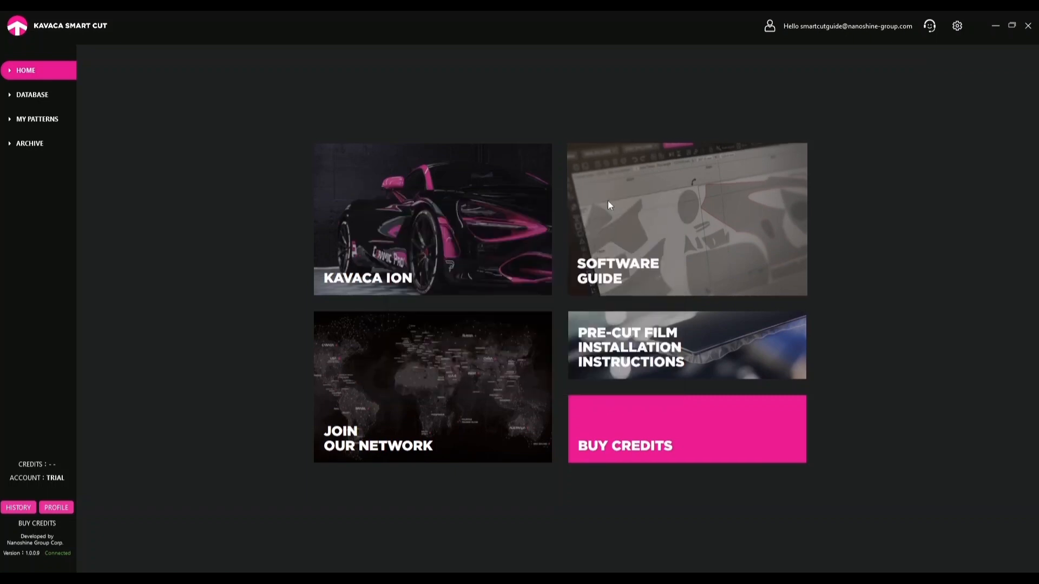
# - Look through the make and model filters of the exterior pattern database, and return to the home page
pyautogui.click(70, 96)
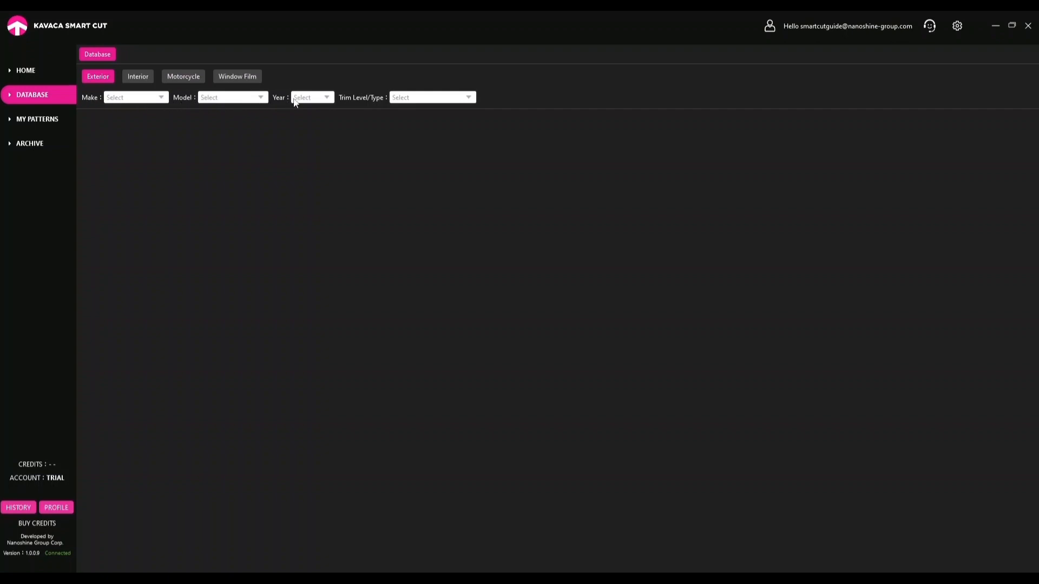
pyautogui.click(158, 103)
pyautogui.click(263, 99)
pyautogui.click(264, 99)
pyautogui.click(264, 99)
pyautogui.click(17, 72)
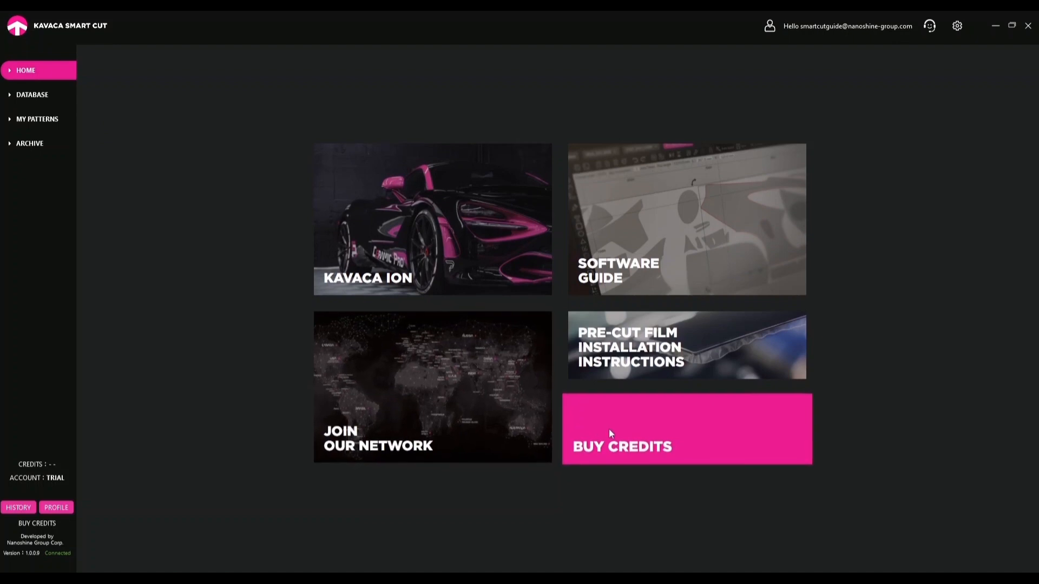
# - Review the debit or credit card payment form for the Annual Unlimited package, and return to the merchant without paying
pyautogui.click(31, 525)
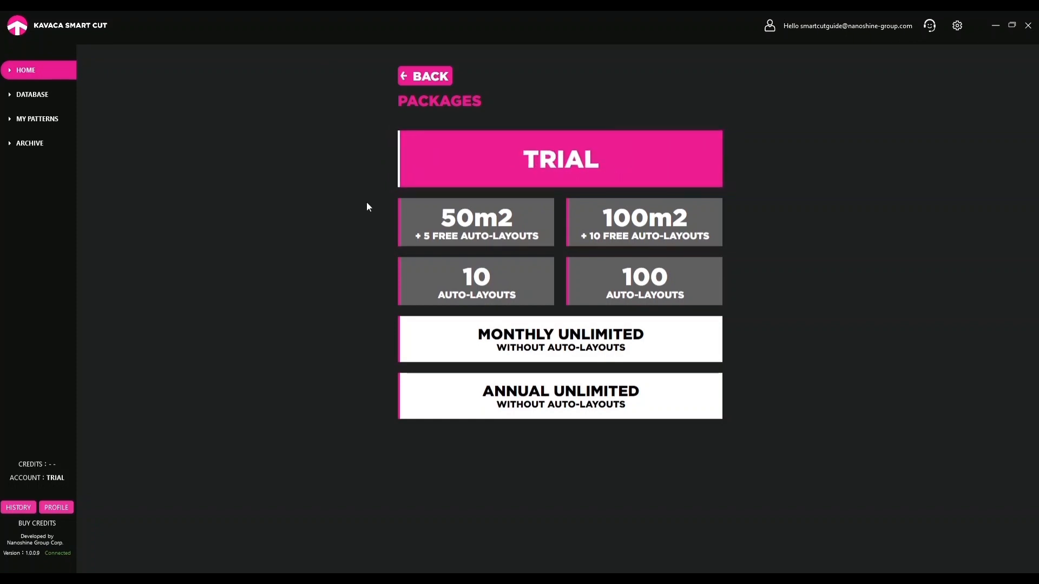
pyautogui.click(415, 390)
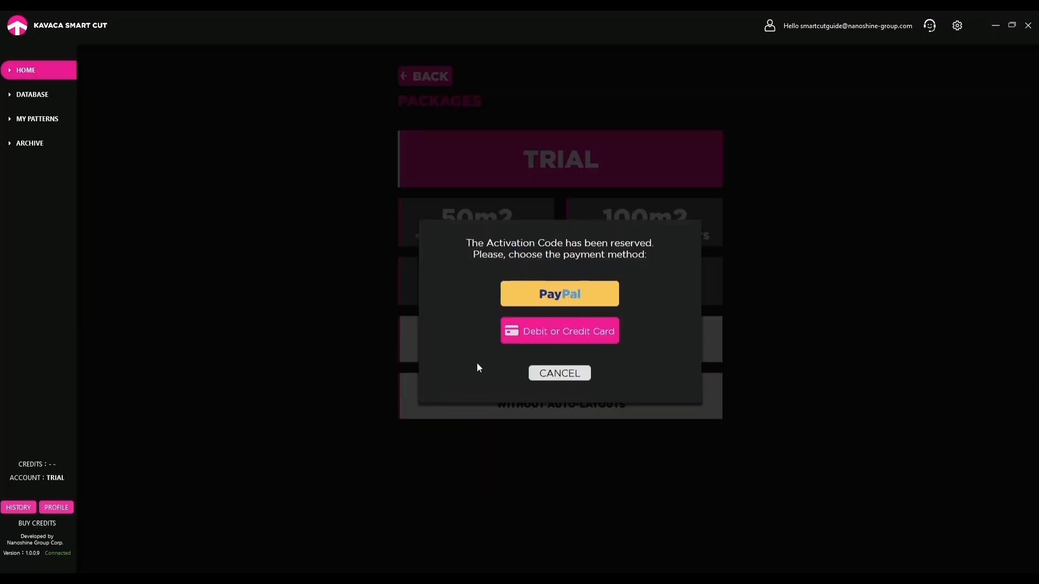
pyautogui.click(525, 333)
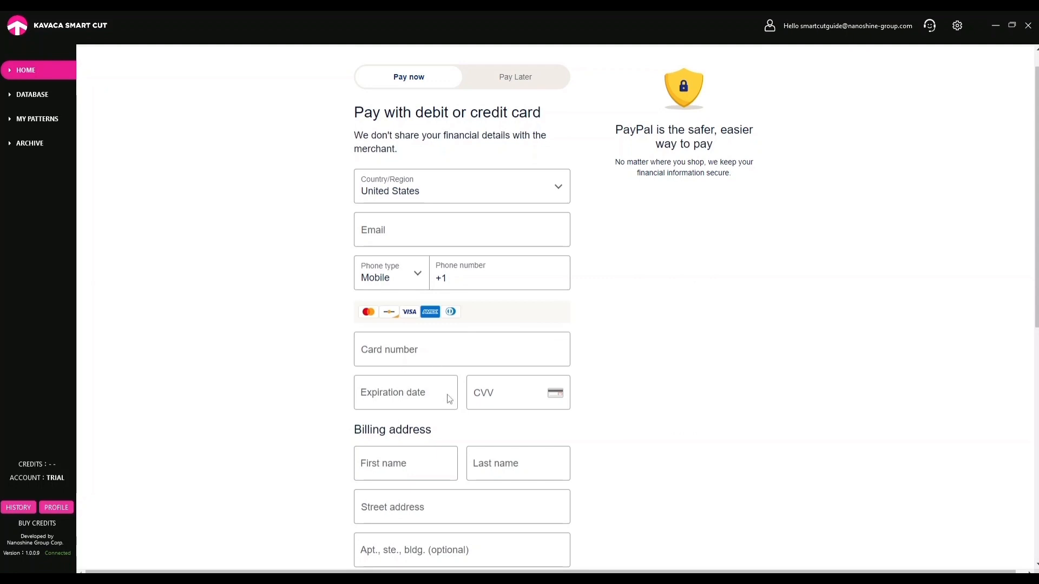
pyautogui.scroll(-3, 639, 379)
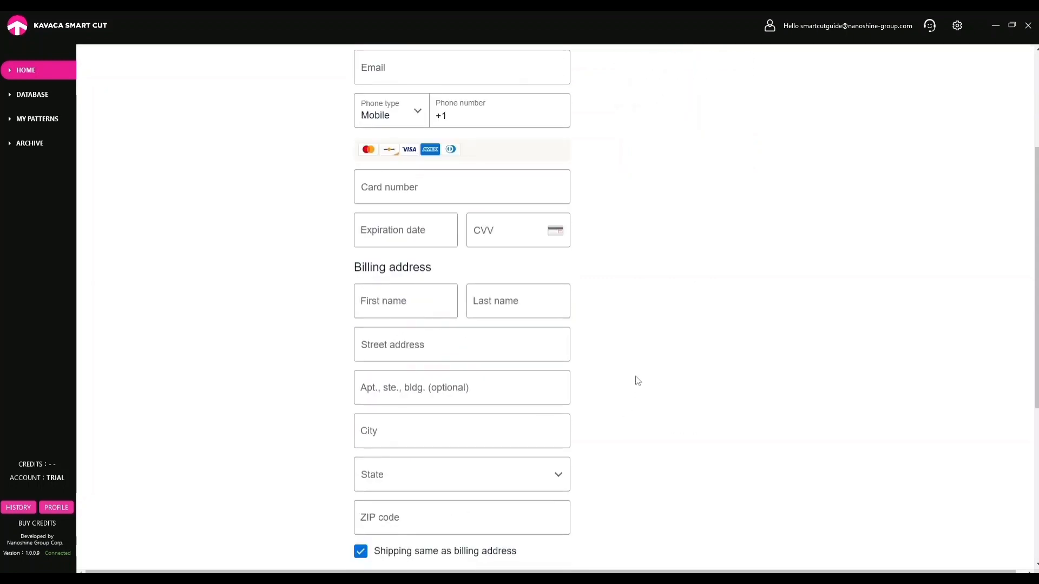
pyautogui.scroll(-3, 609, 351)
pyautogui.scroll(-1, 609, 350)
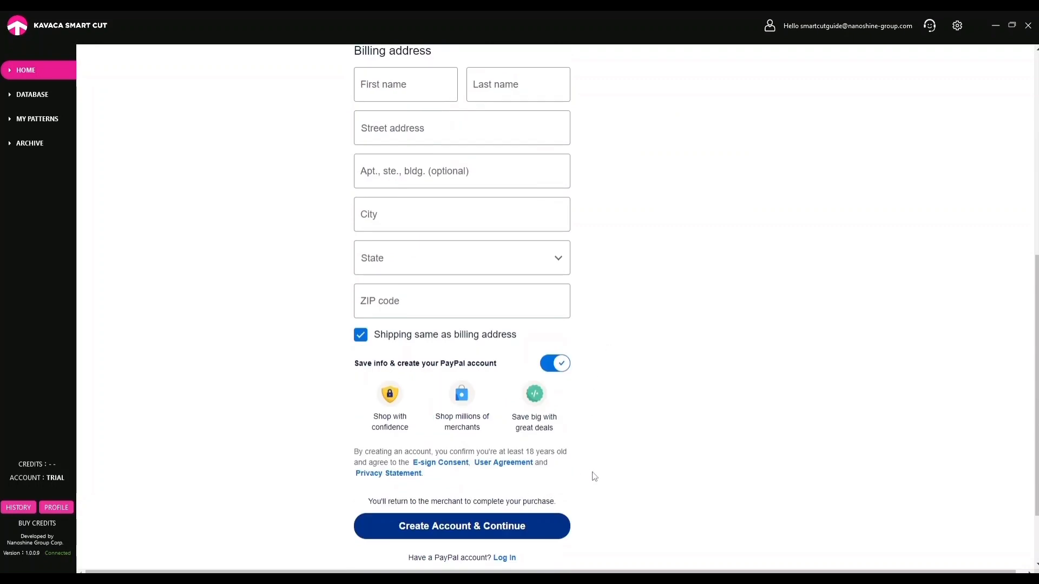
pyautogui.scroll(-1, 594, 476)
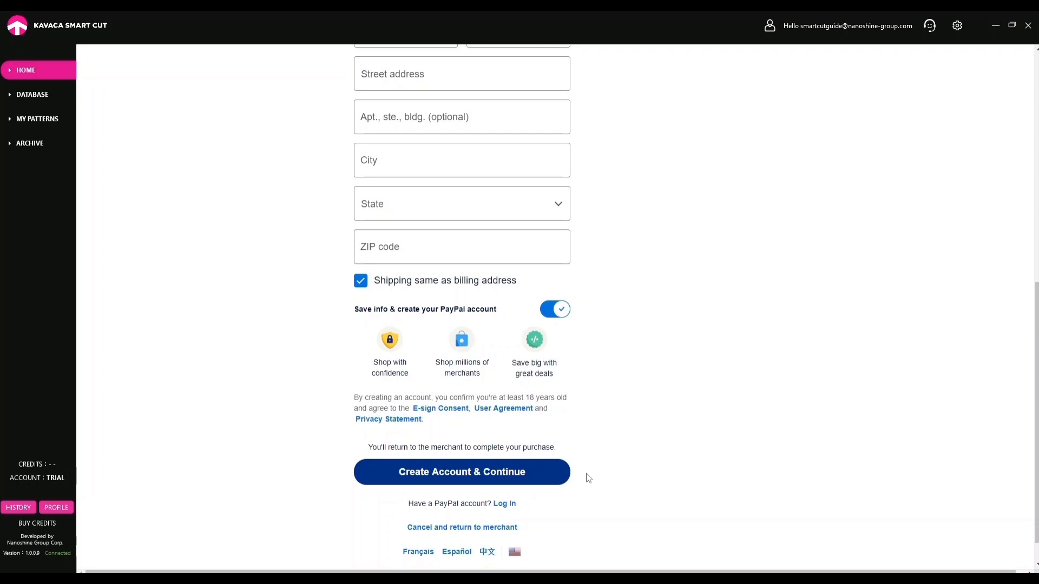
pyautogui.click(503, 528)
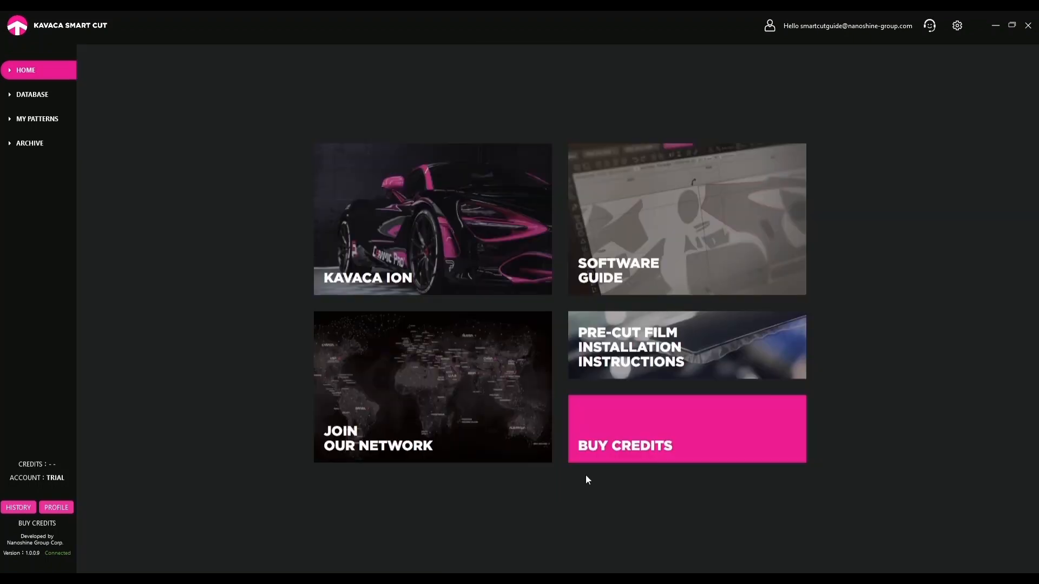
# - Request the two-week Trial package and have its activation code sent to the account's email
pyautogui.click(612, 451)
pyautogui.moveTo(682, 175)
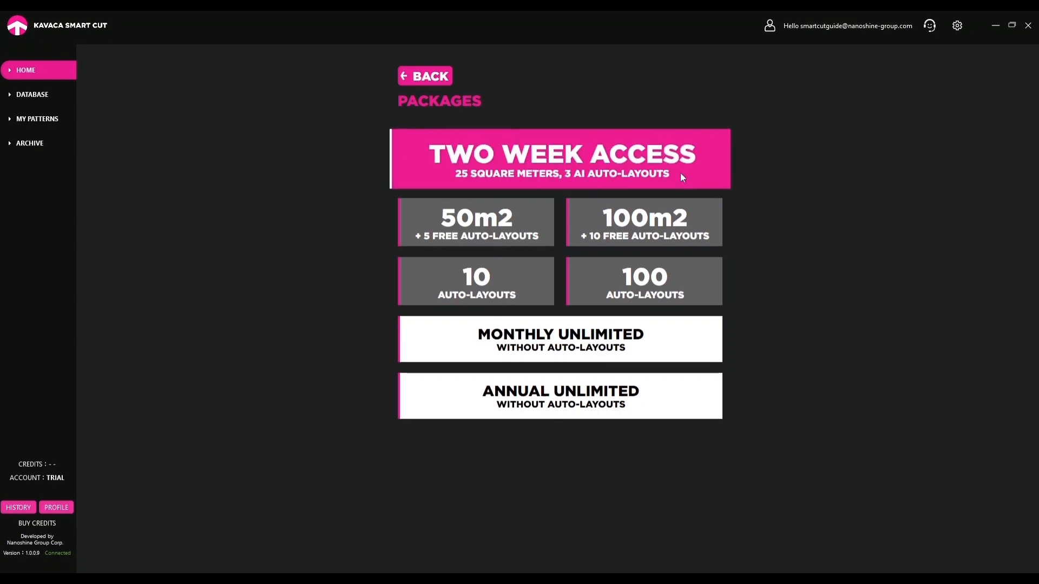
pyautogui.click(680, 174)
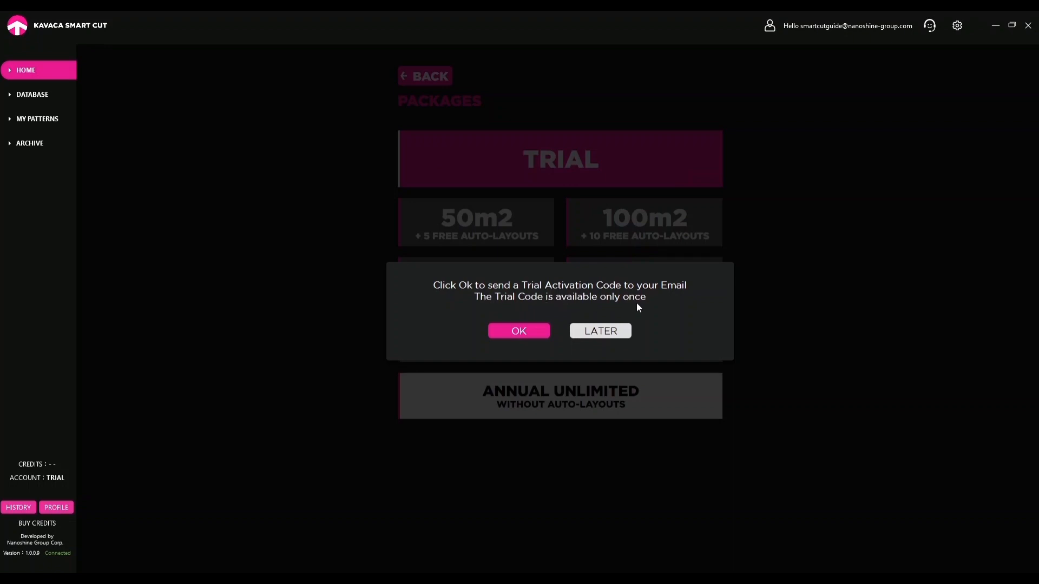
pyautogui.click(519, 332)
pyautogui.click(520, 333)
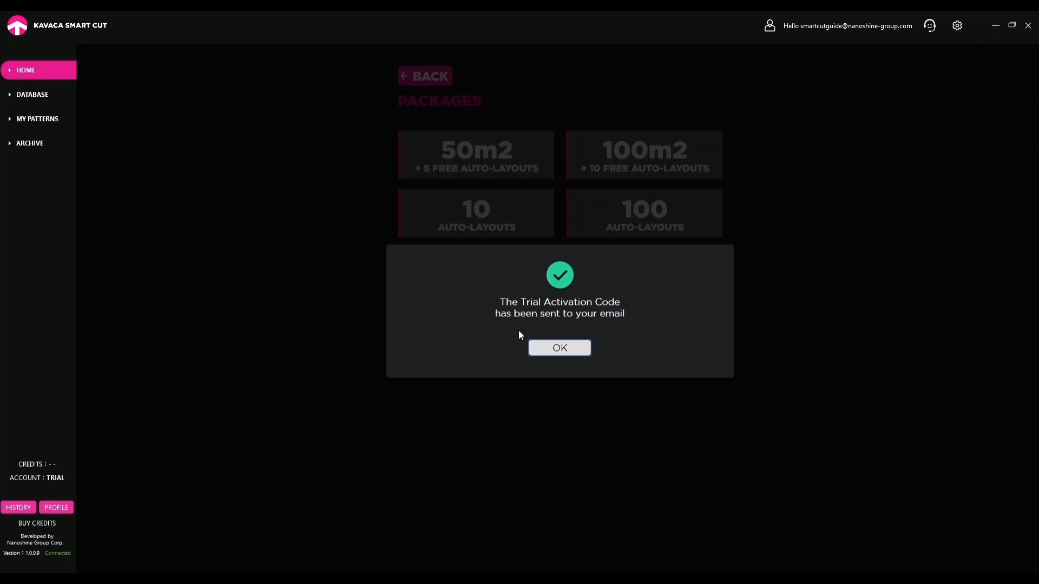
pyautogui.click(552, 347)
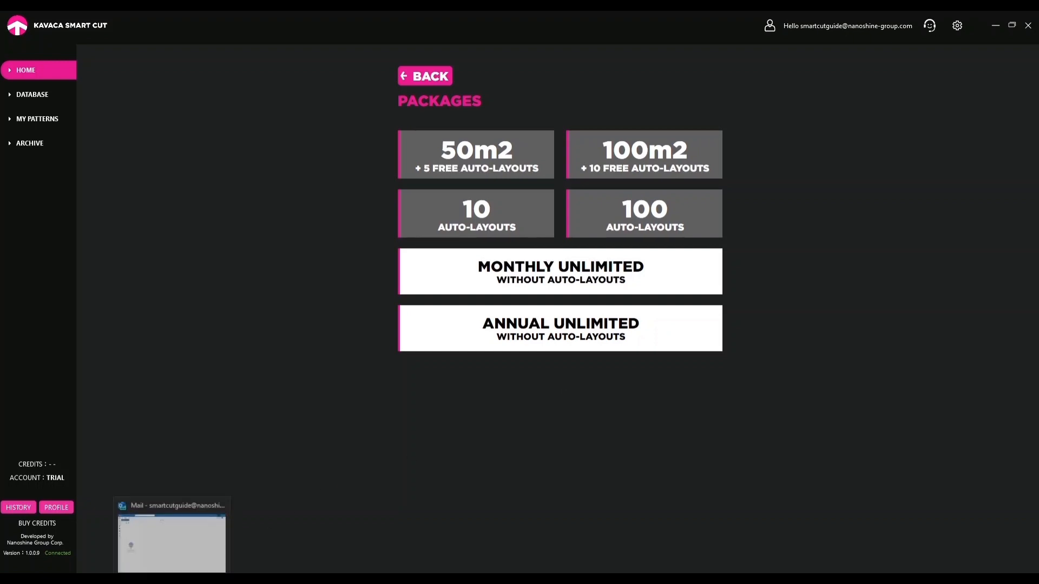
# - Switch to Outlook, open the Trial package message from Kavaca SmartCut and select the Package ID value
pyautogui.click(174, 538)
pyautogui.click(306, 142)
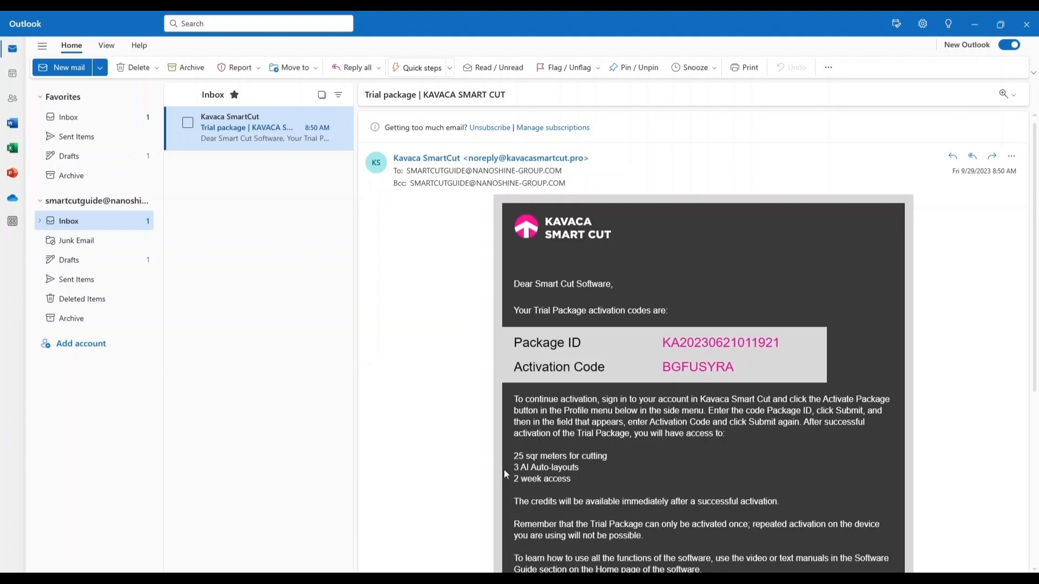
pyautogui.moveTo(781, 343); pyautogui.dragTo(661, 344)
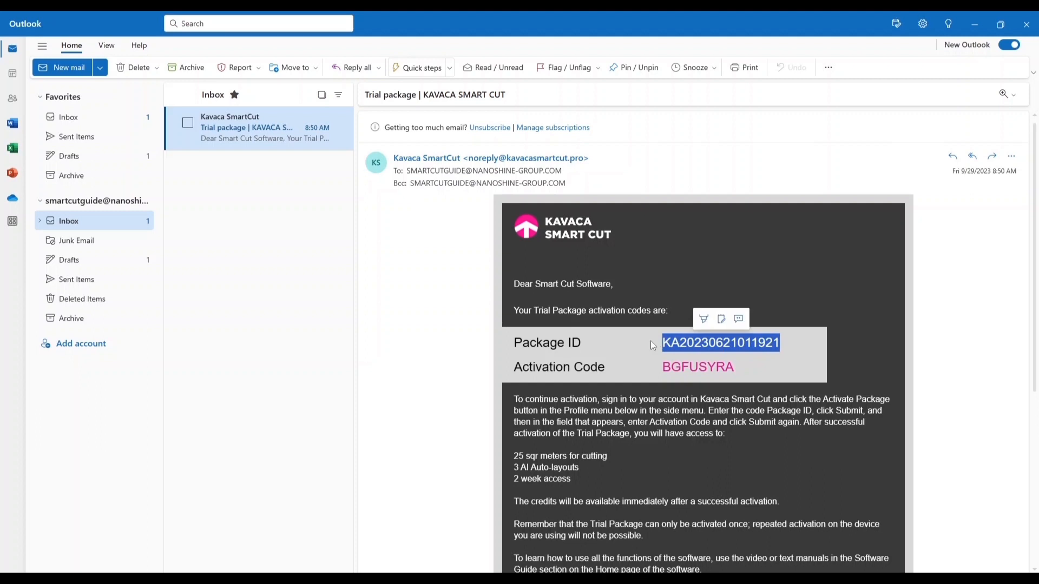
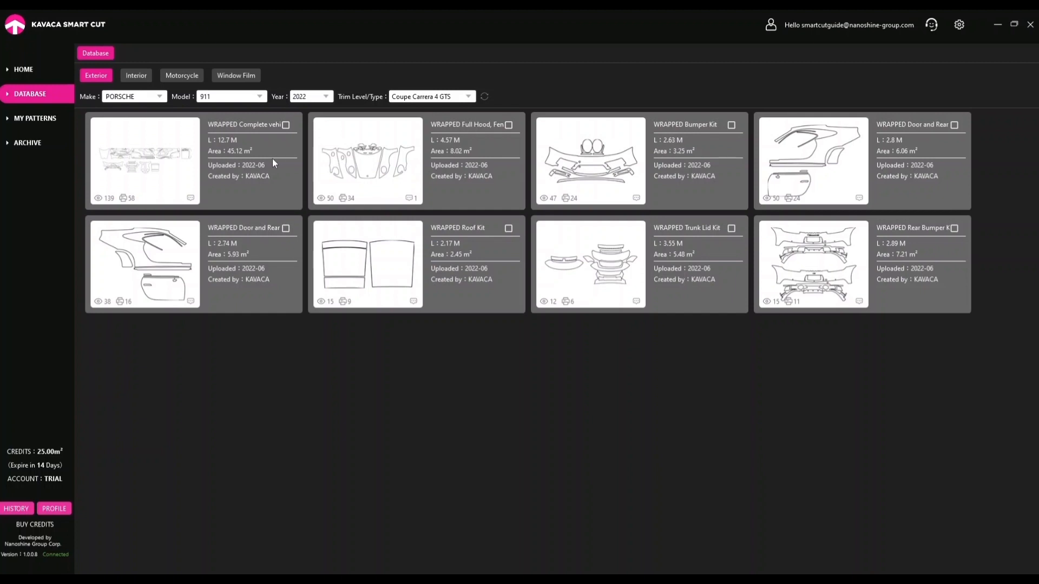
# - Open the WRAPPED Complete vehicle kit pattern for the 2022 Porsche 911 Coupe Carrera 4 GTS
pyautogui.click(168, 157)
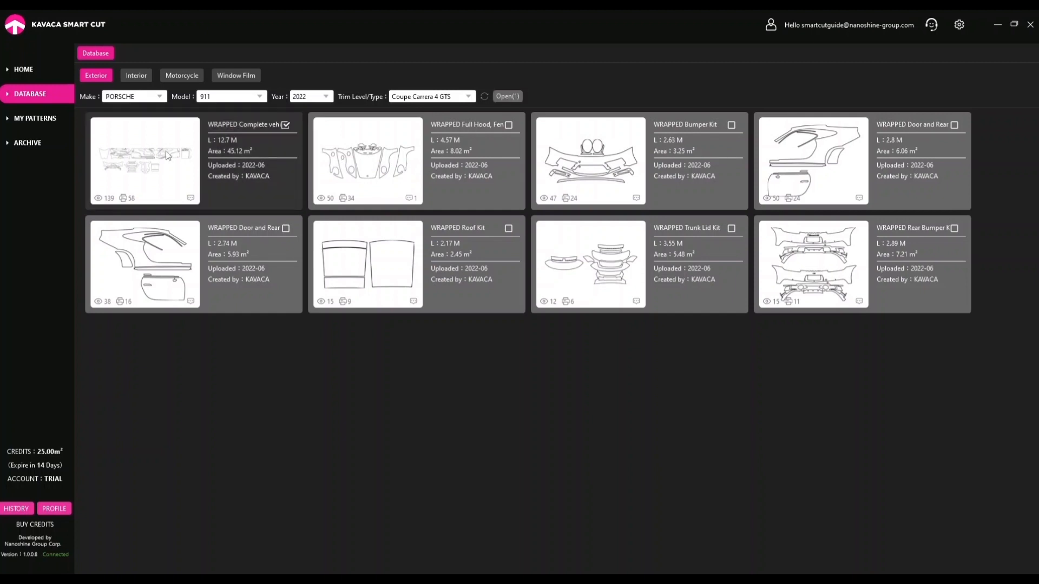
pyautogui.click(168, 156)
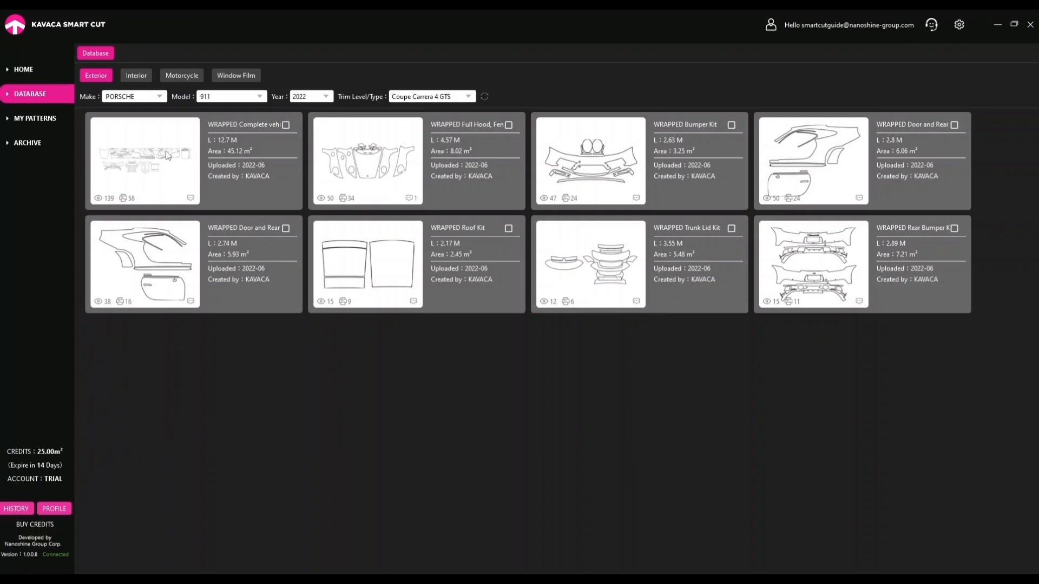
pyautogui.doubleClick(167, 156)
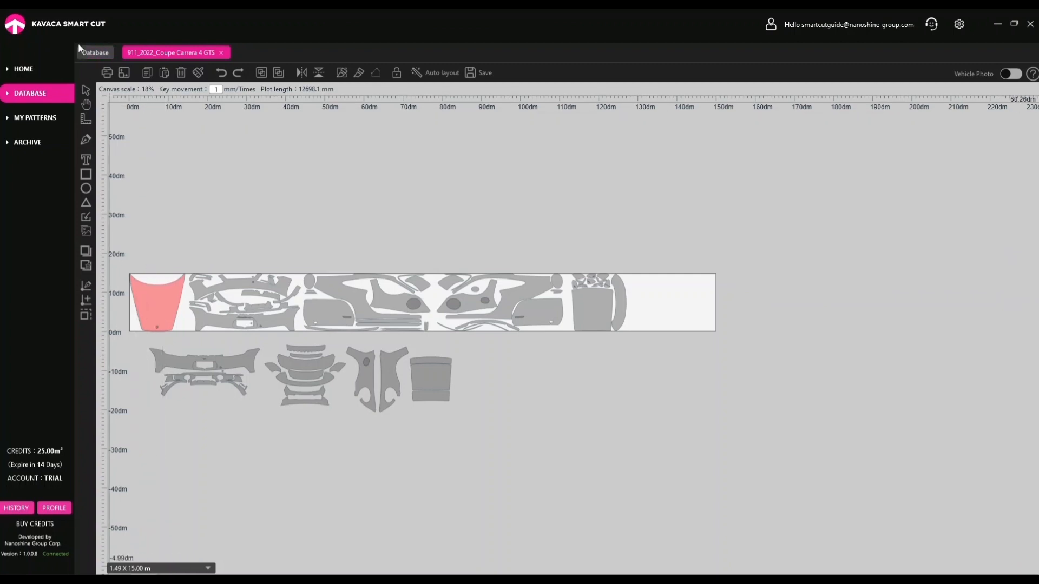
pyautogui.click(106, 56)
pyautogui.click(137, 53)
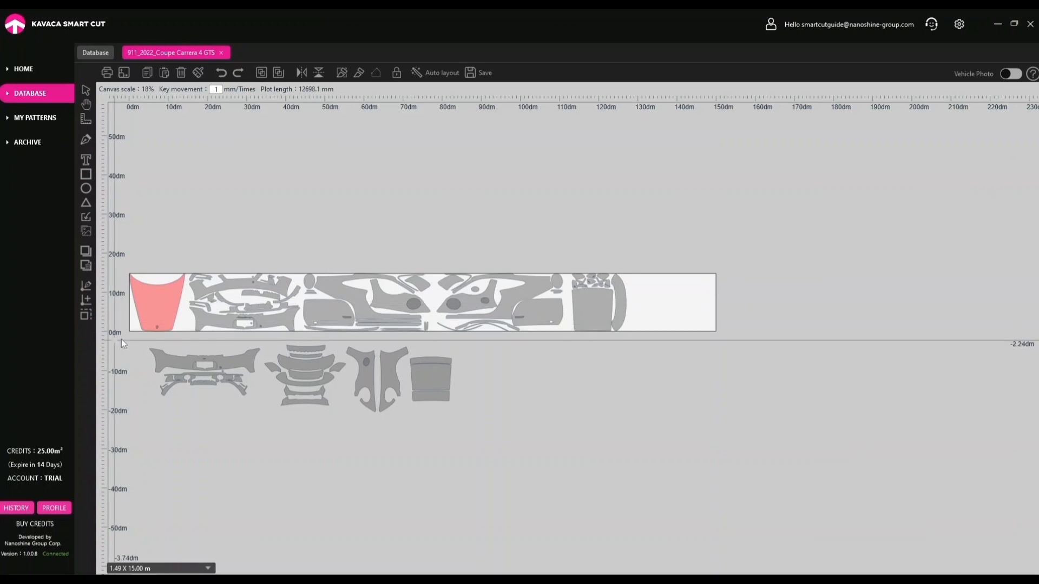
# - Examine the canvas rulers at several zoom levels, and check the metric and imperial unit options without changing them
pyautogui.scroll(10, 116, 330)
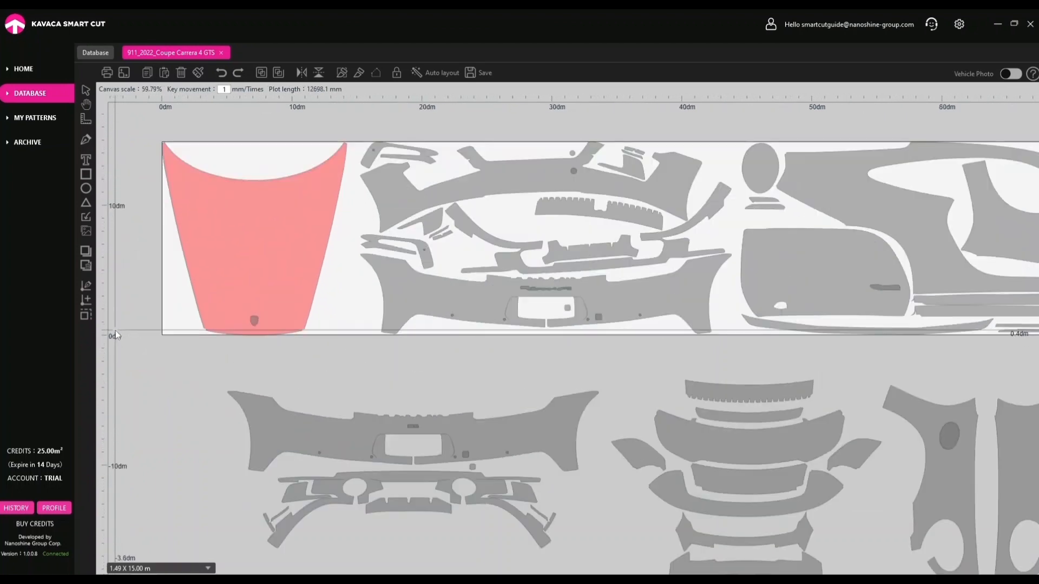
pyautogui.scroll(4, 115, 330)
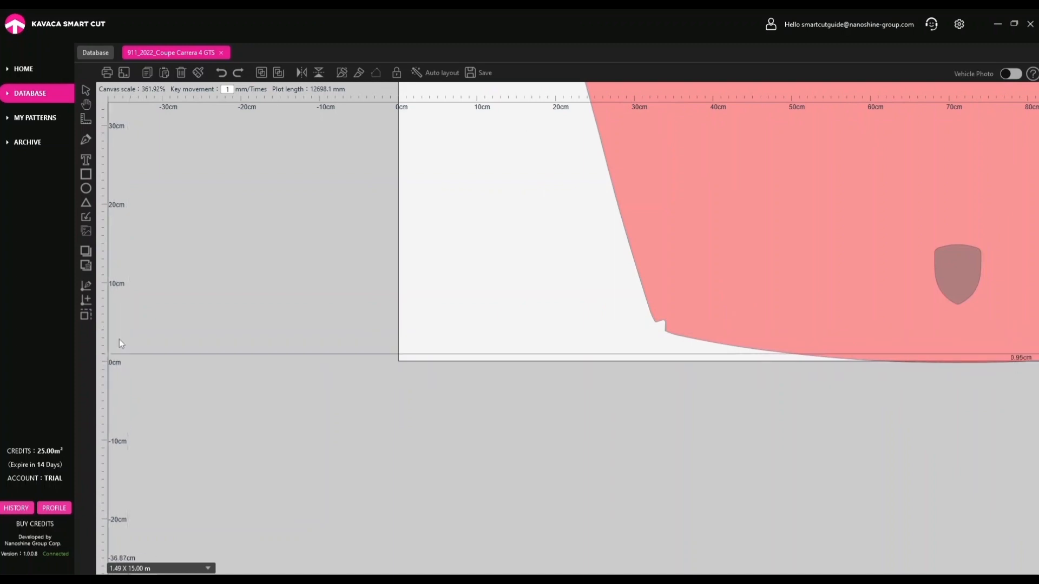
pyautogui.scroll(-10, 408, 216)
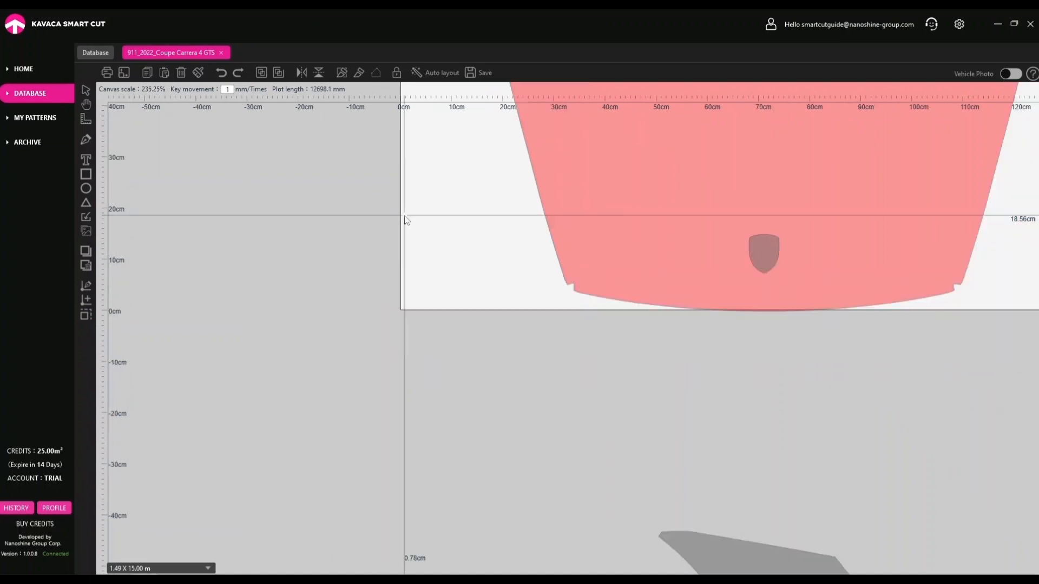
pyautogui.moveTo(667, 213); pyautogui.dragTo(455, 264)
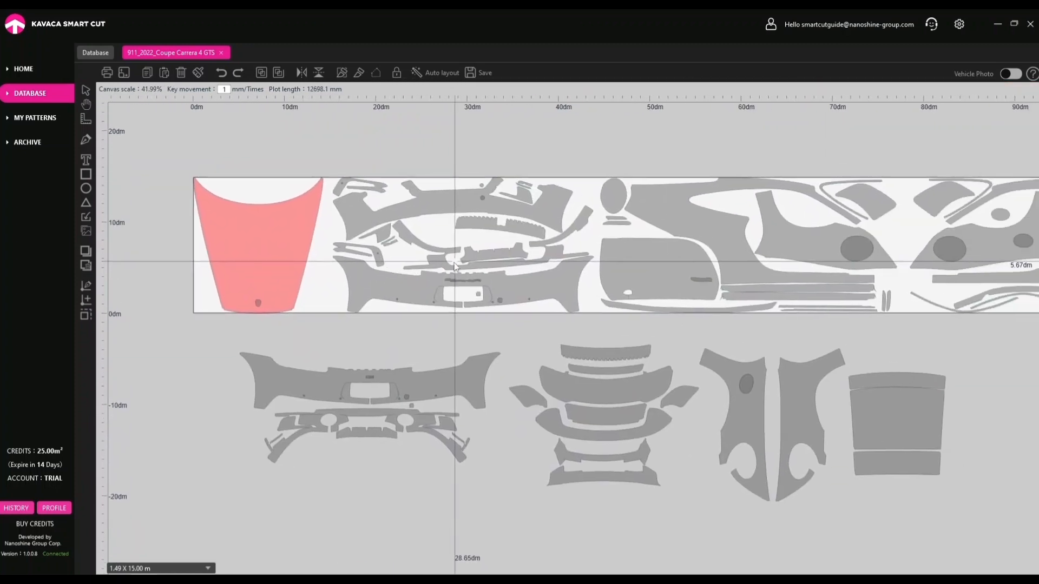
pyautogui.click(959, 25)
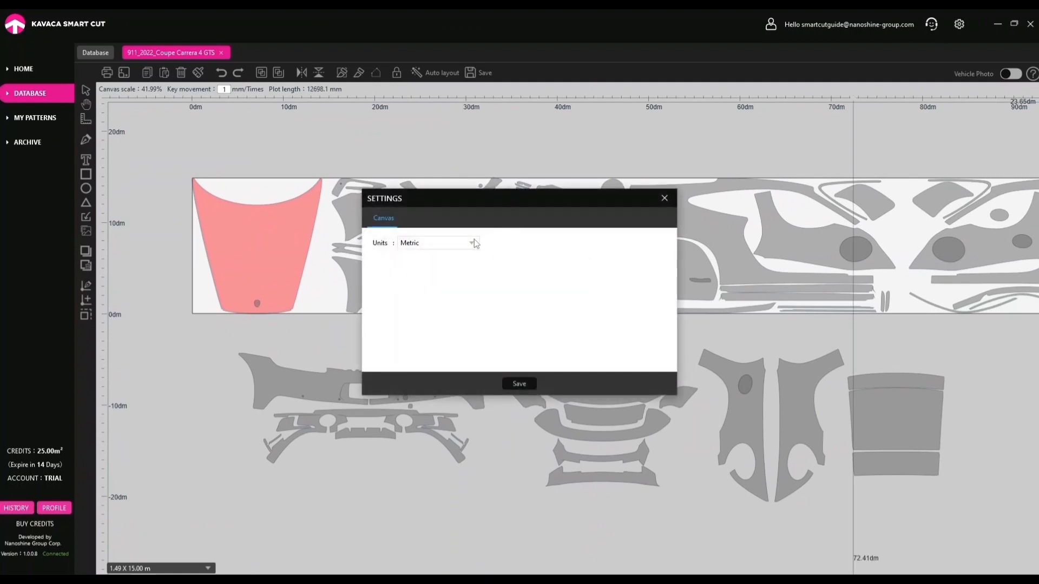
pyautogui.click(474, 241)
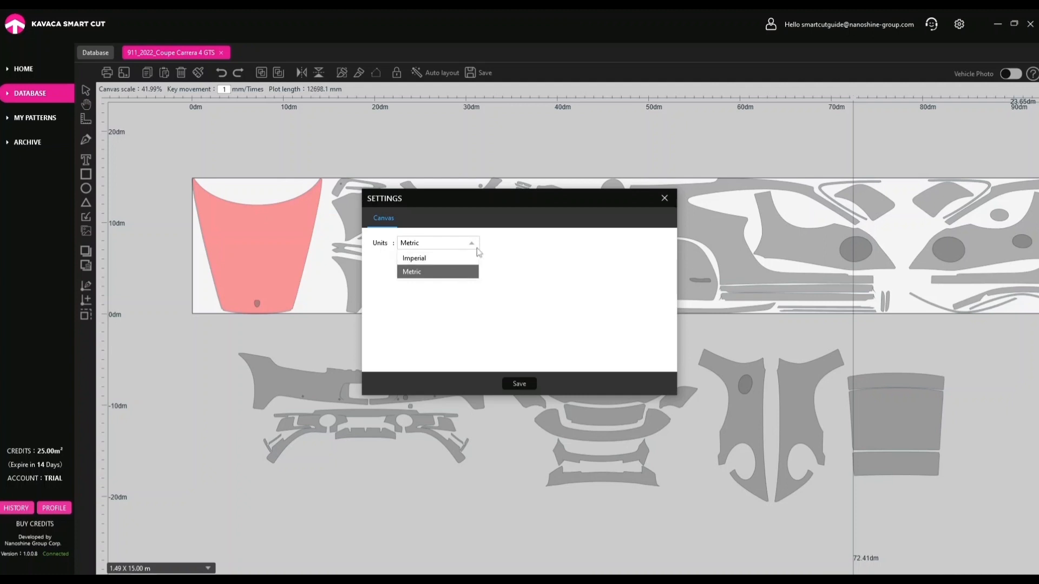
pyautogui.click(471, 244)
pyautogui.click(664, 198)
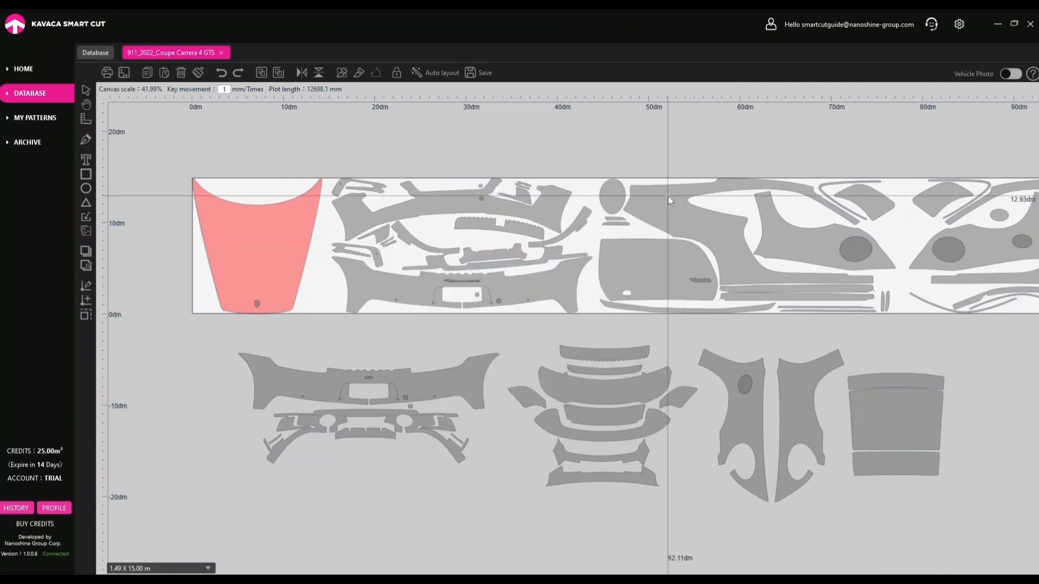
# - Show the vehicle photo list for the kit, and hide it again
pyautogui.click(1008, 76)
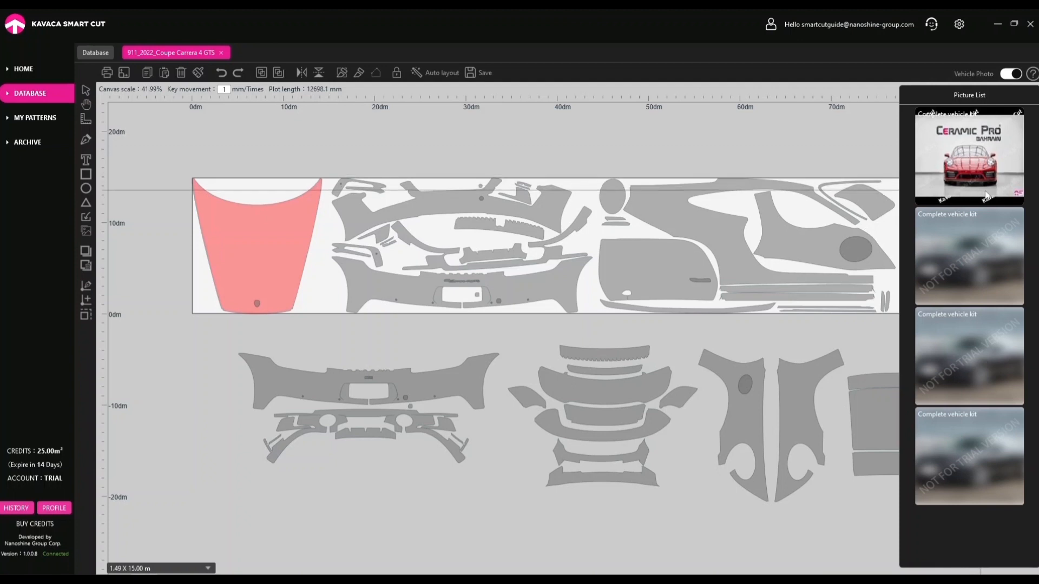
pyautogui.click(1010, 75)
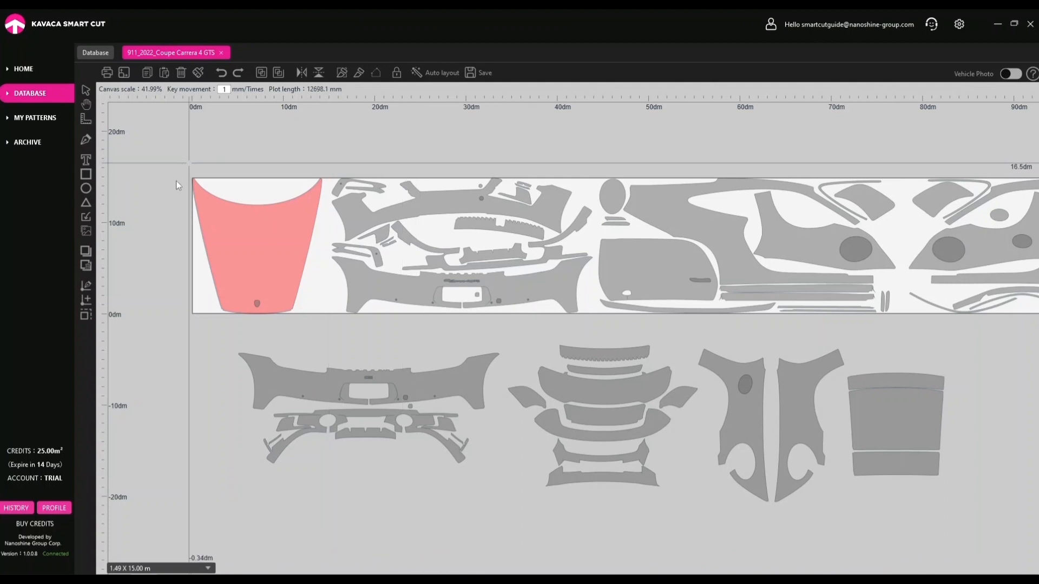
# - Review the preset canvas sizes and the custom canvas width and length settings, keeping the canvas at 1.49 X 15.00 m
pyautogui.scroll(-2, 747, 333)
pyautogui.moveTo(854, 313); pyautogui.dragTo(686, 312)
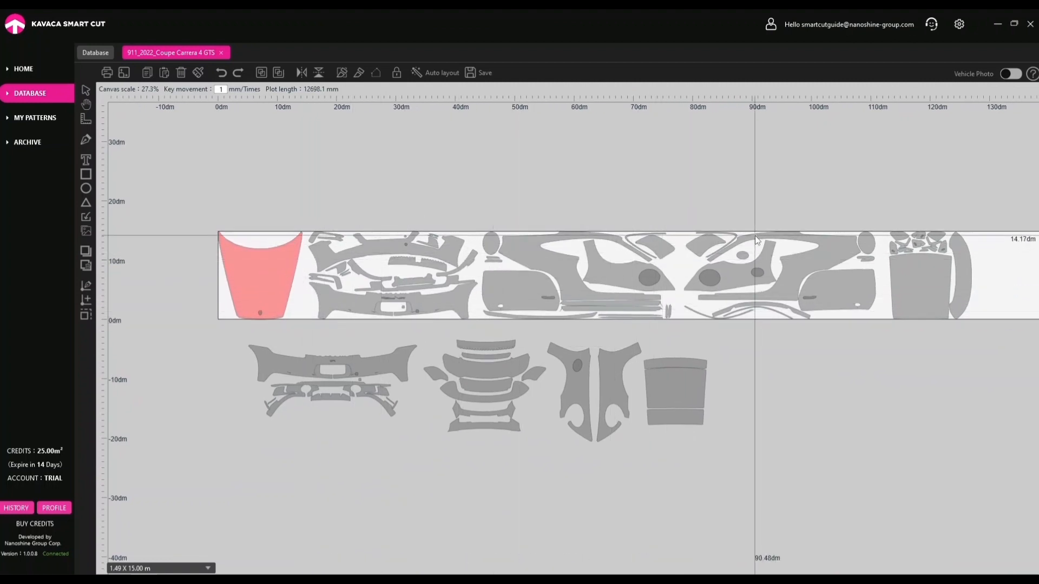
pyautogui.moveTo(835, 277); pyautogui.dragTo(759, 279)
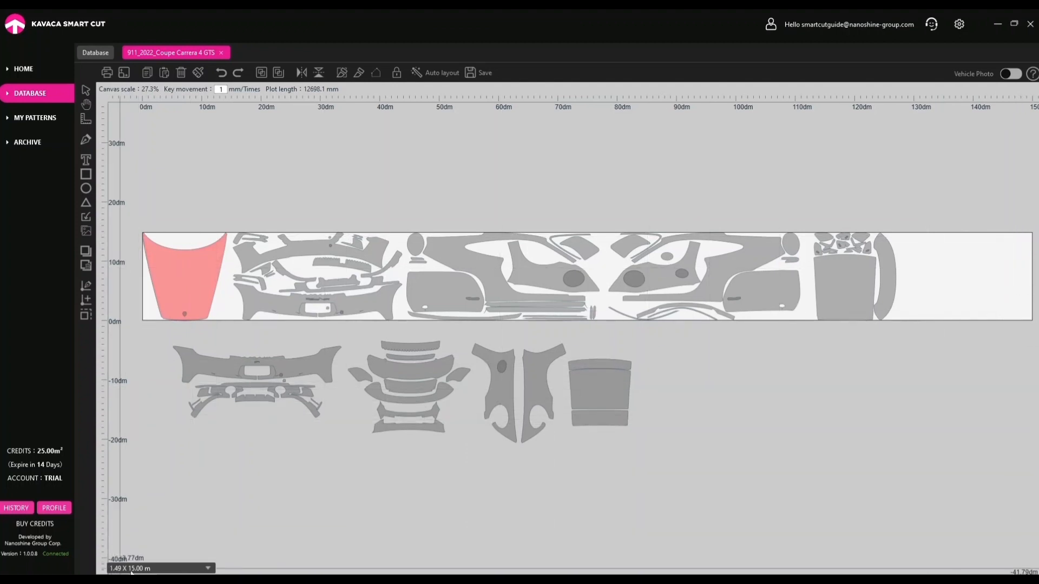
pyautogui.click(207, 568)
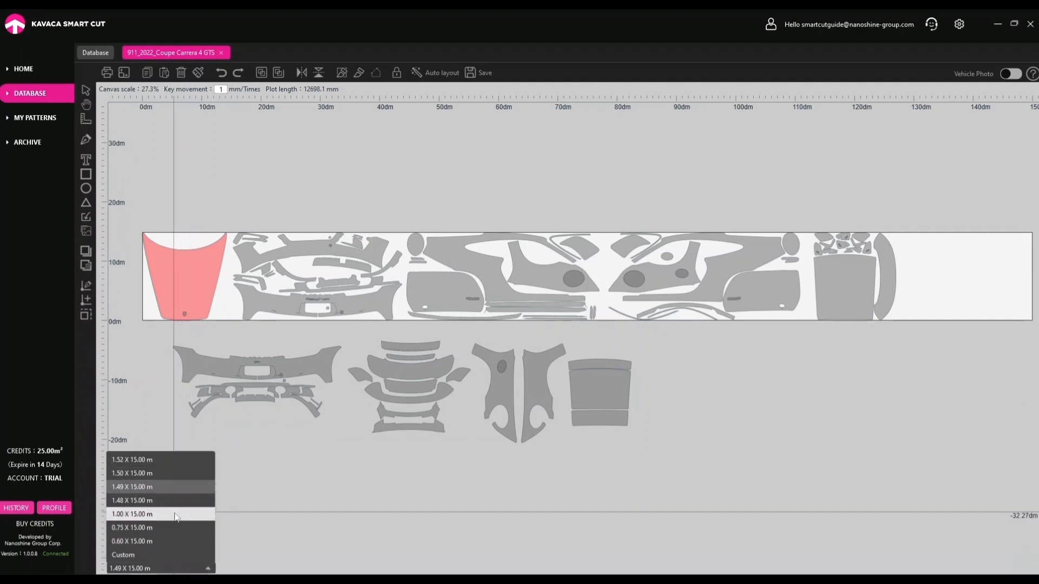
pyautogui.click(135, 555)
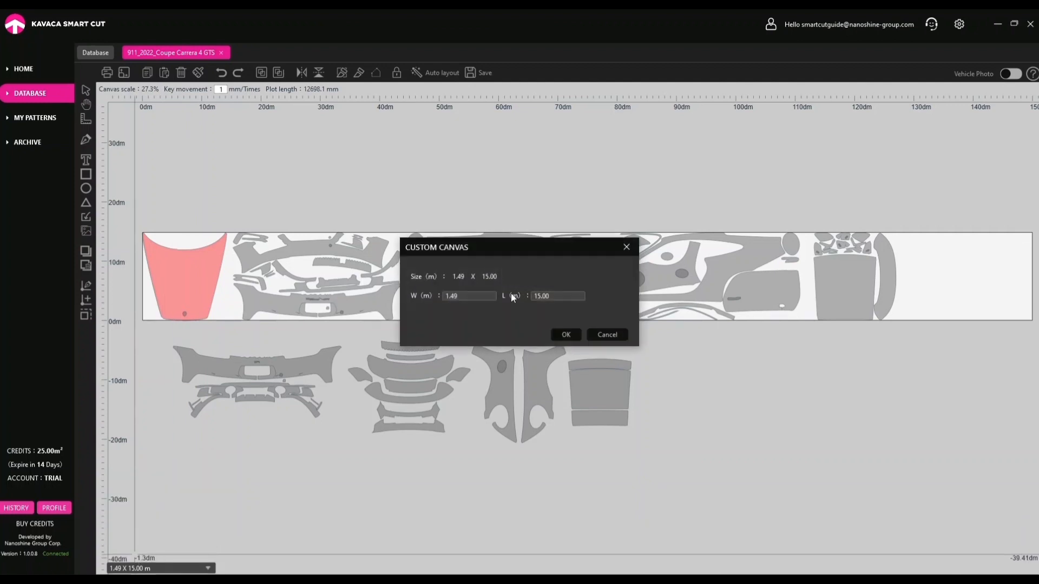
pyautogui.click(626, 247)
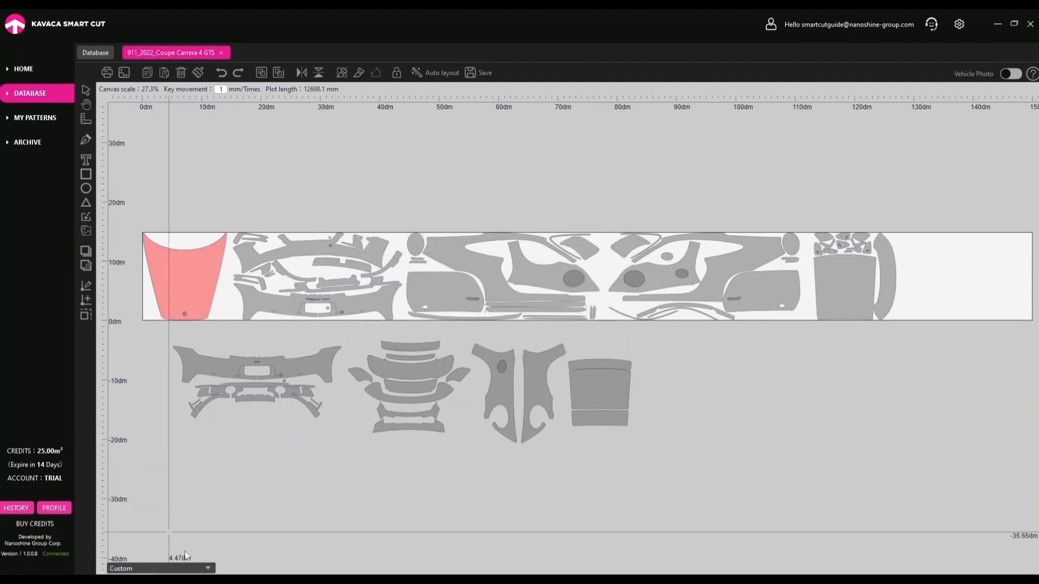
pyautogui.click(187, 568)
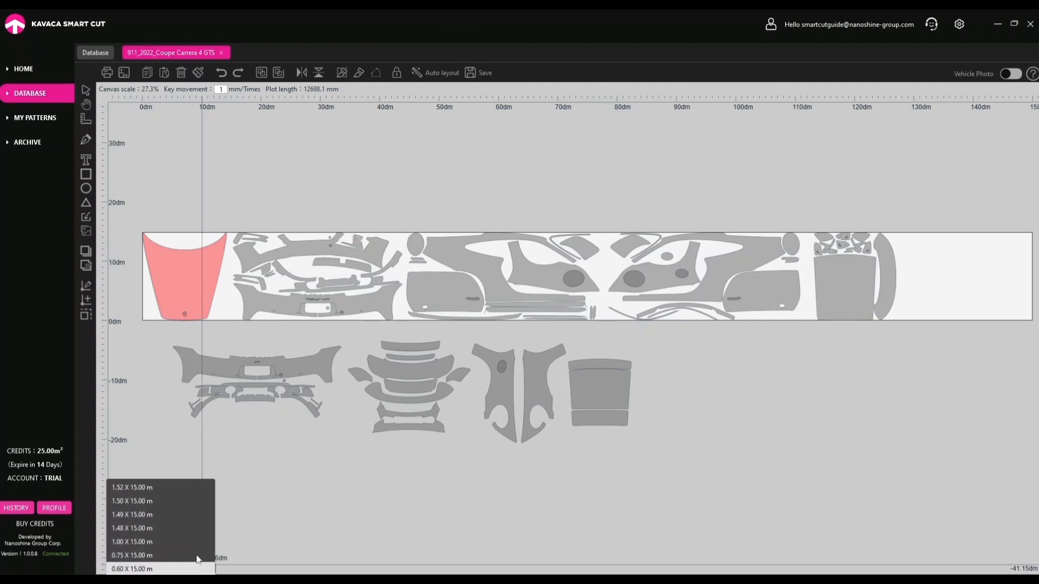
pyautogui.click(183, 517)
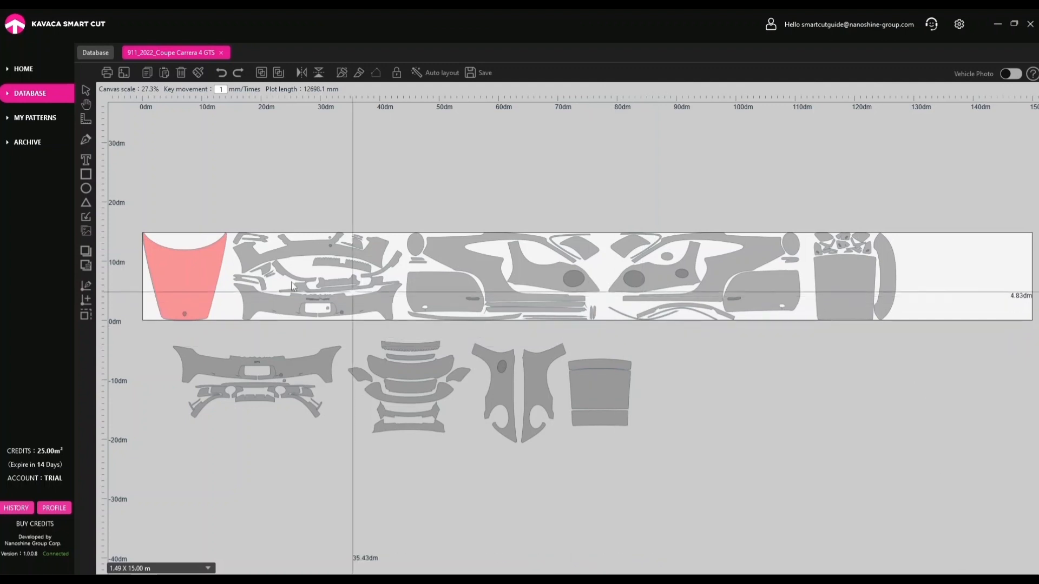
# - Examine the kit layout closely from the side panels back to the hood, ending with the Hand tool
pyautogui.scroll(6, 269, 282)
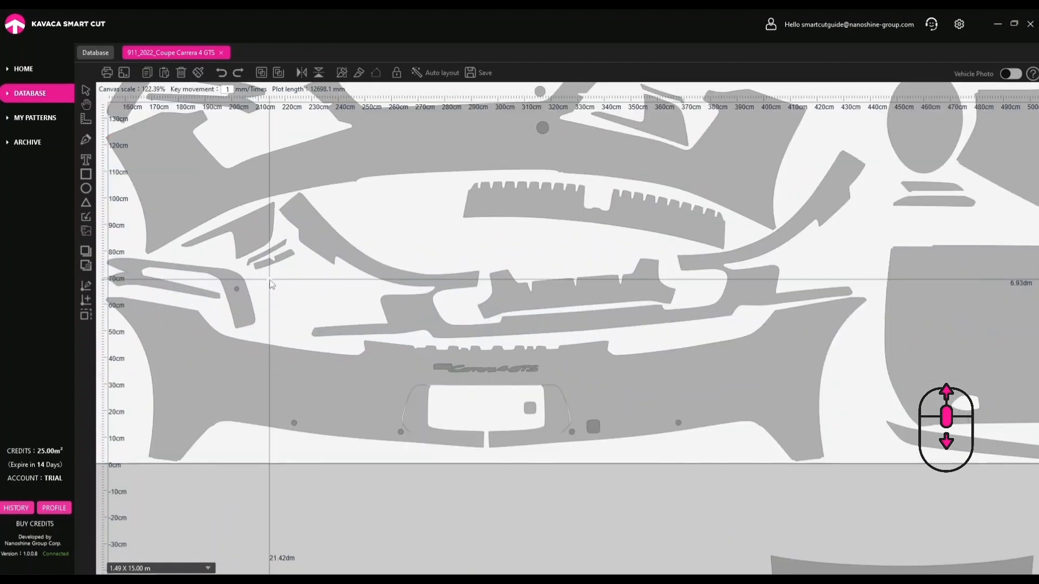
pyautogui.scroll(-8, 269, 283)
pyautogui.scroll(6, 469, 292)
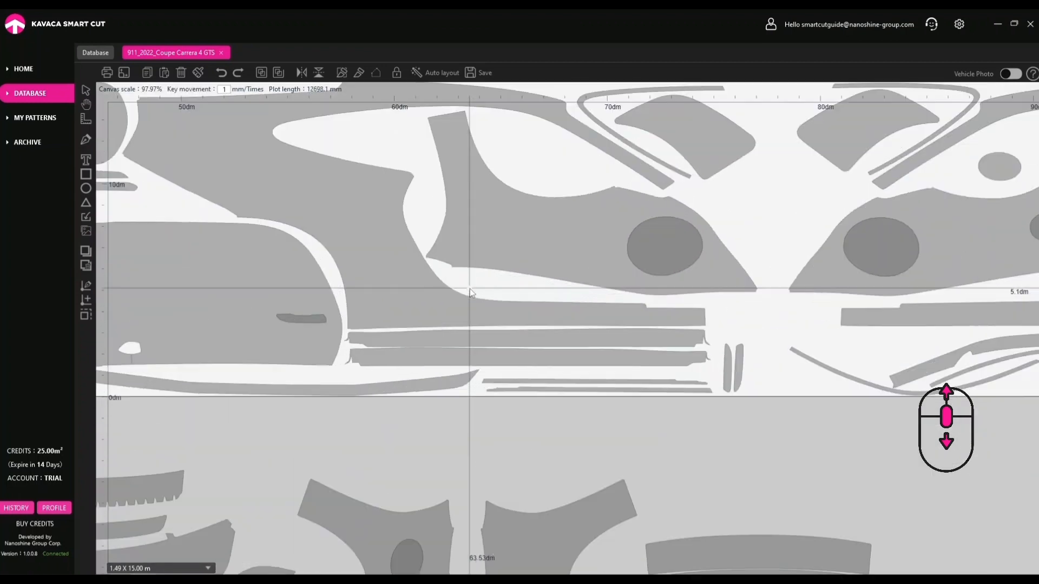
pyautogui.scroll(-6, 469, 288)
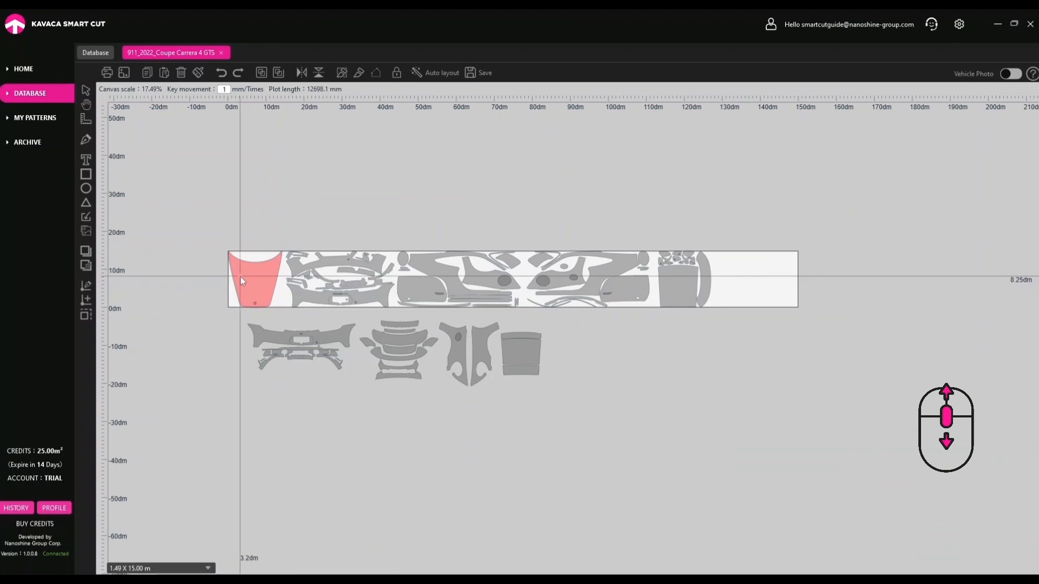
pyautogui.scroll(8, 239, 277)
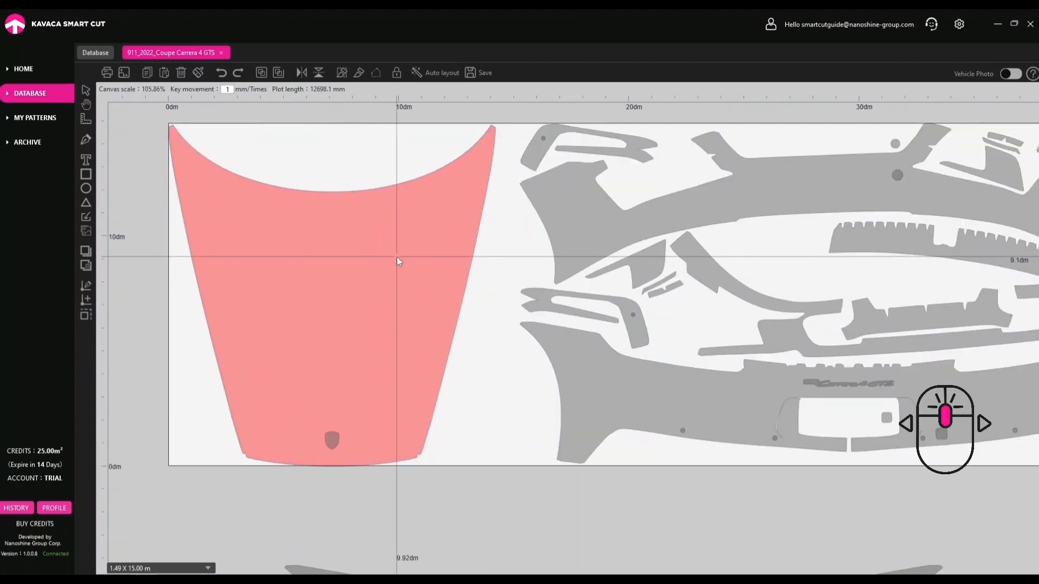
pyautogui.hscroll(3, 408, 255)
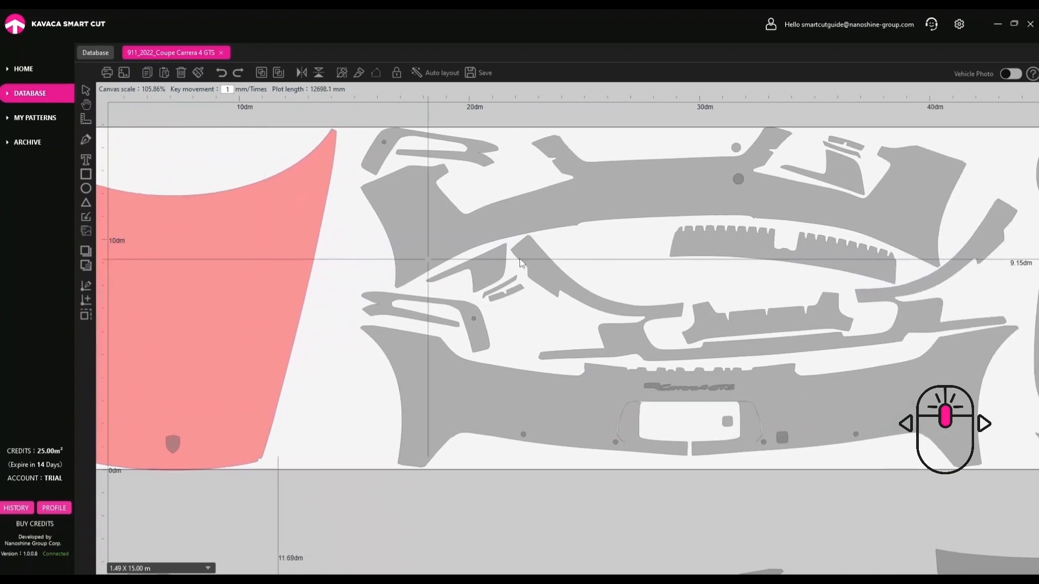
pyautogui.hscroll(4, 522, 262)
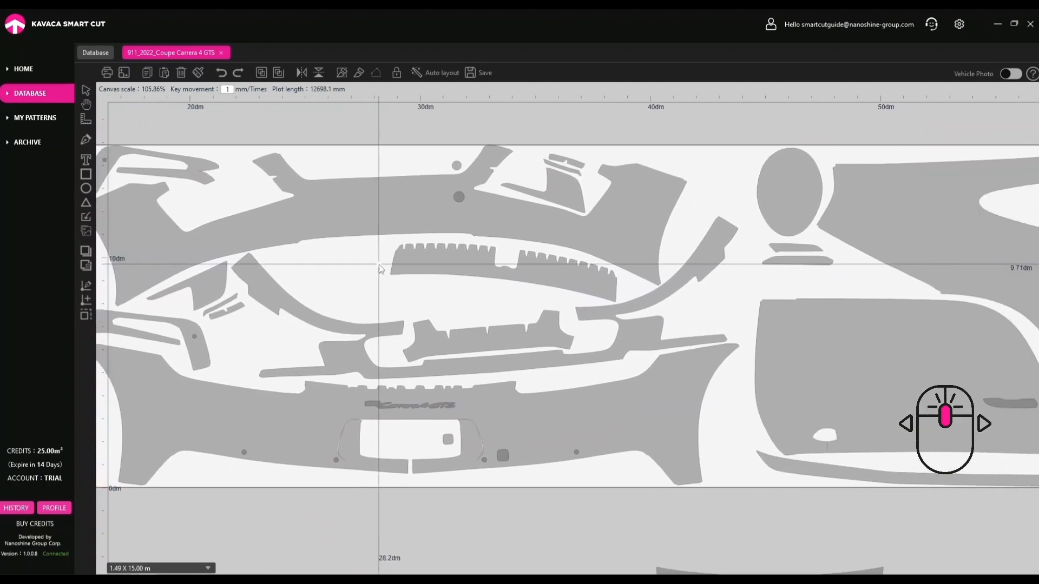
pyautogui.click(86, 105)
pyautogui.moveTo(157, 241); pyautogui.dragTo(467, 245)
pyautogui.moveTo(335, 275); pyautogui.dragTo(501, 272)
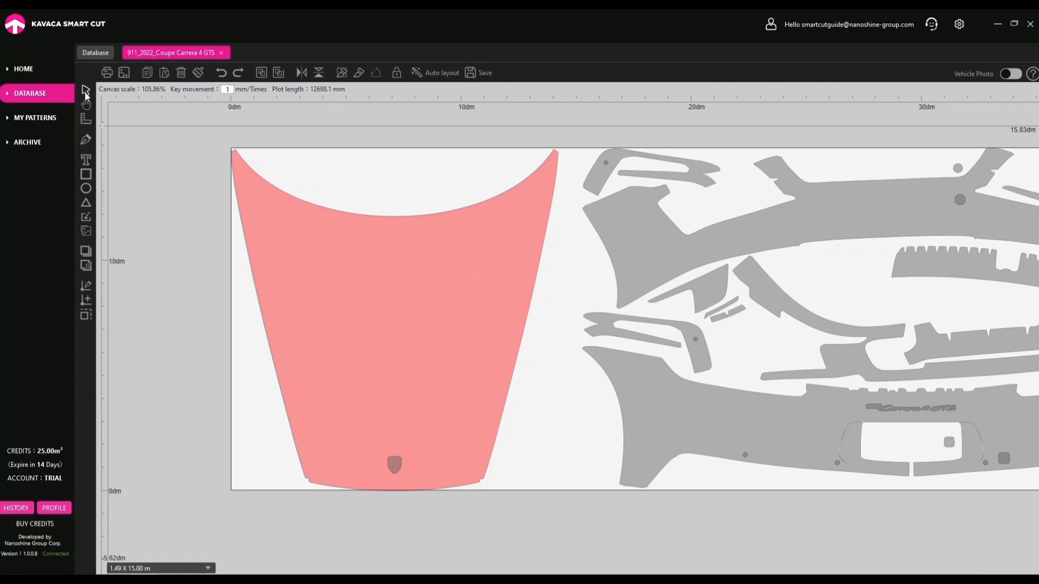
# - Select and deselect the hood pattern, display the full layout, and scale the view back to the hood
pyautogui.click(390, 299)
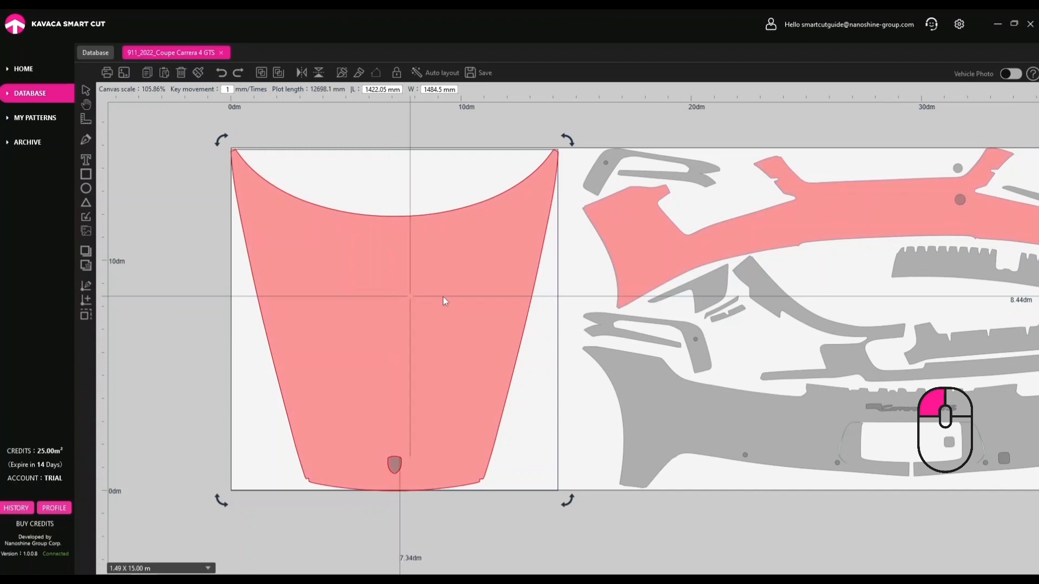
pyautogui.scroll(3, 479, 271)
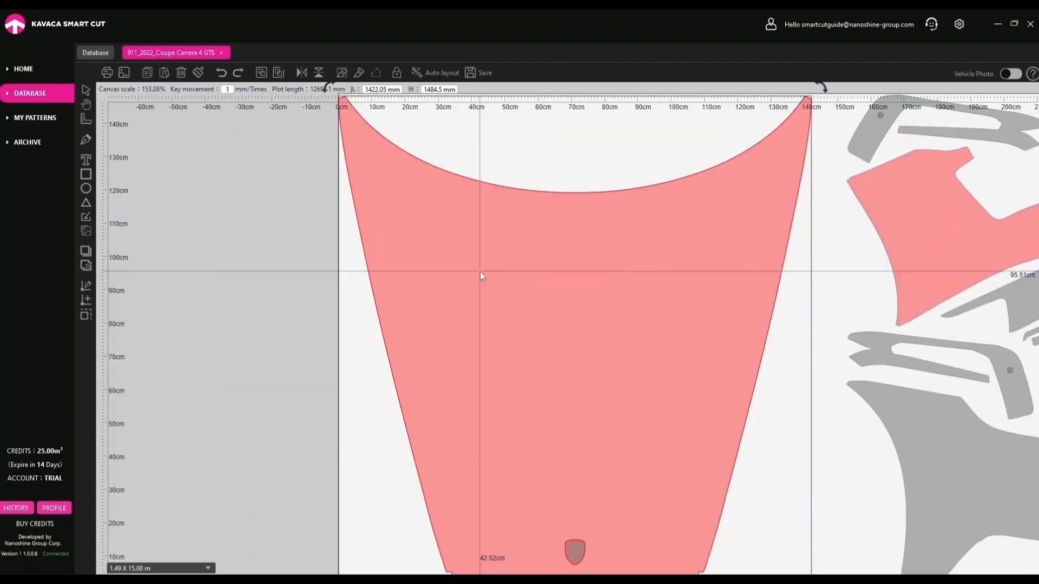
pyautogui.click(827, 279)
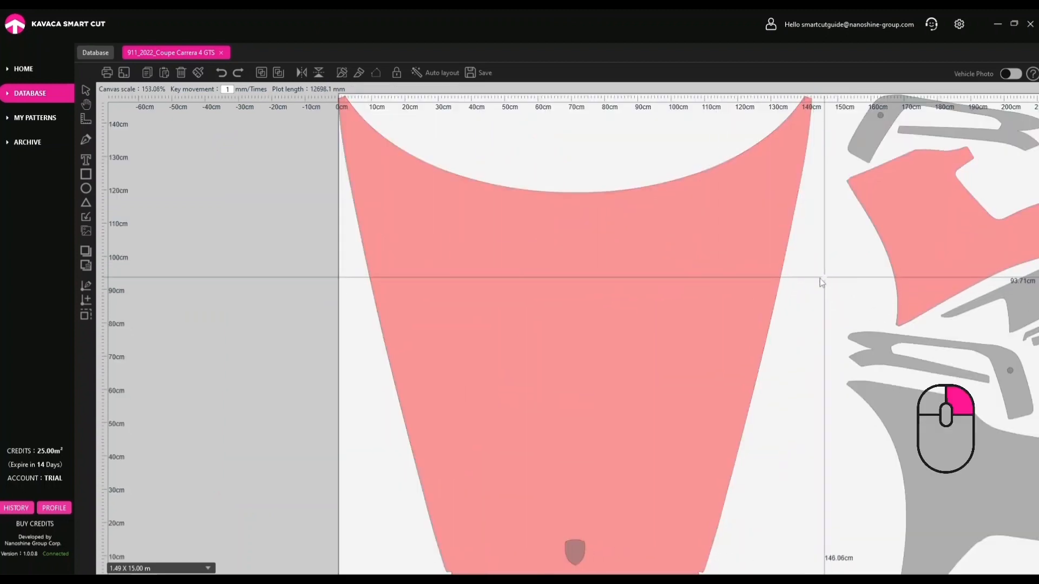
pyautogui.rightClick(709, 269)
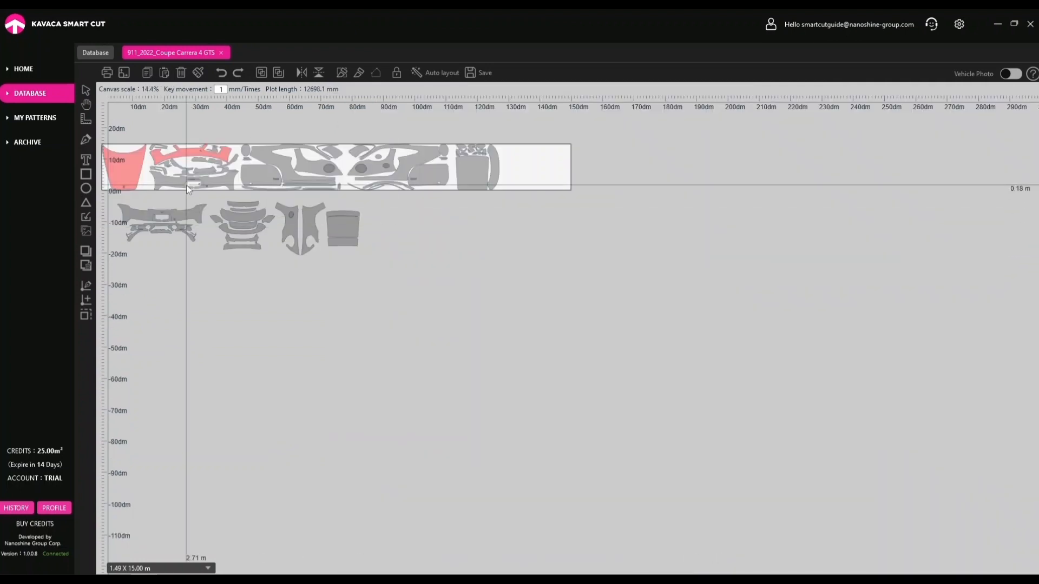
pyautogui.rightClick(131, 164)
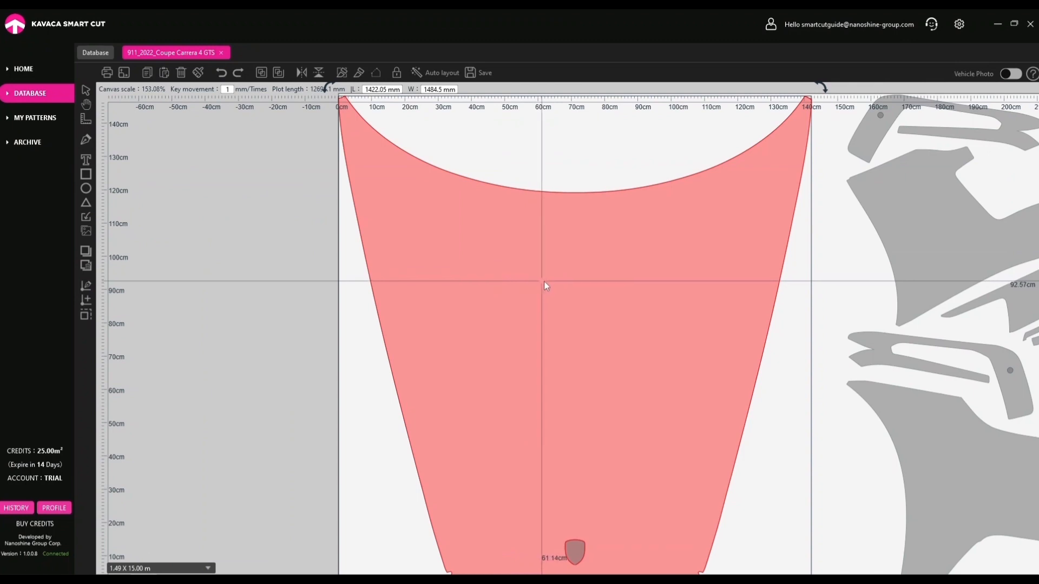
# - Rotate the hood pattern about 90 degrees clockwise and deselect it
pyautogui.click(631, 320)
pyautogui.scroll(-2, 631, 319)
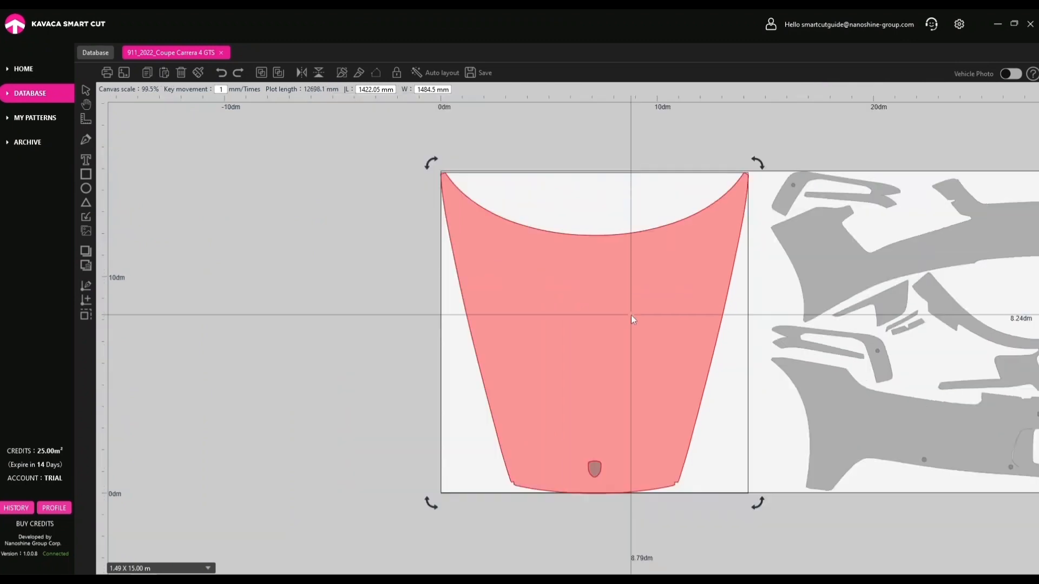
pyautogui.moveTo(760, 166); pyautogui.dragTo(773, 518)
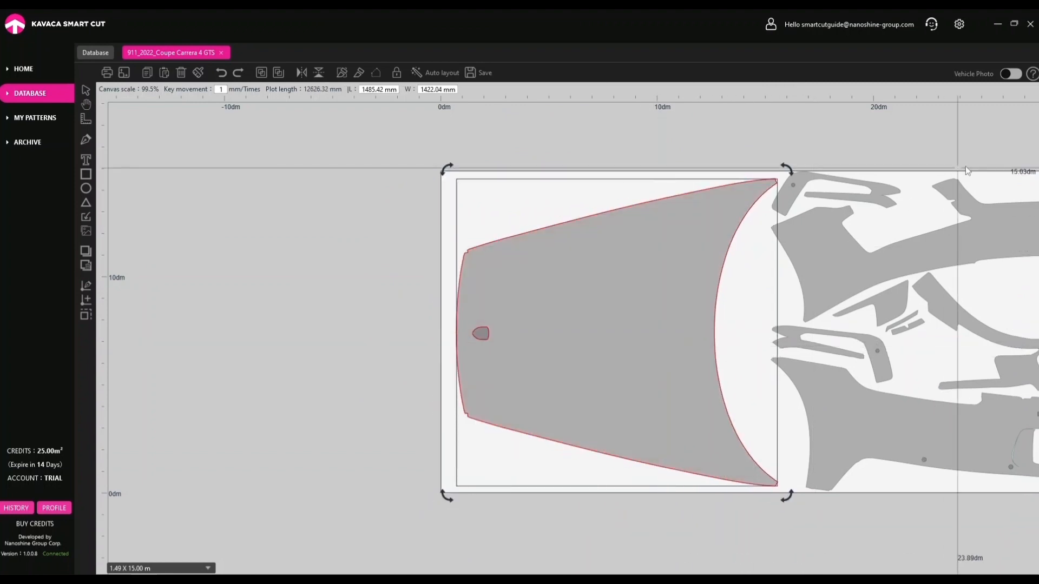
pyautogui.click(993, 124)
# - Consult the mouse control help, and select the hood and all adjacent bumper patterns together with a selection rectangle
pyautogui.moveTo(1035, 77)
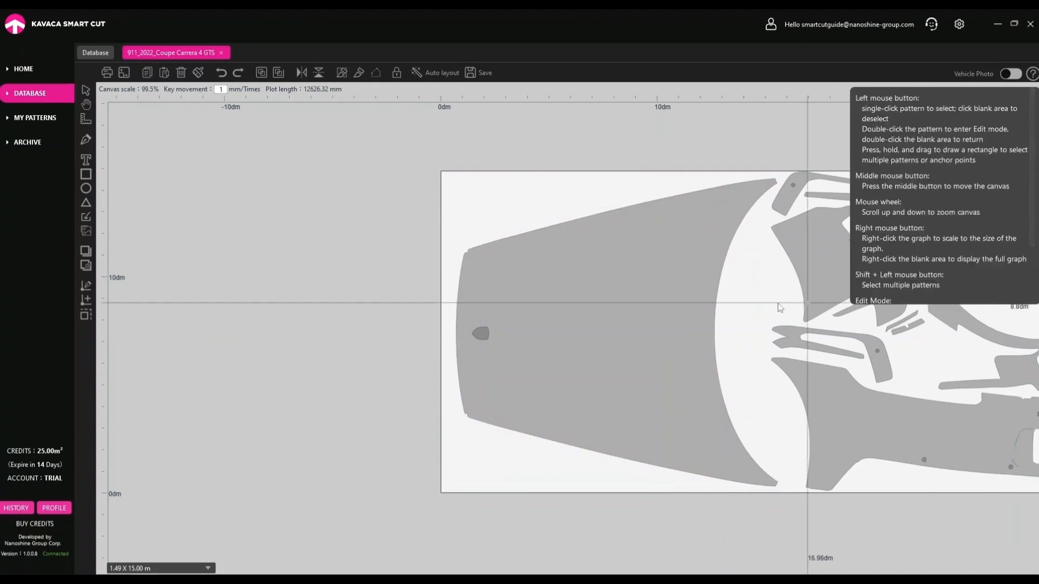
pyautogui.scroll(-2, 786, 253)
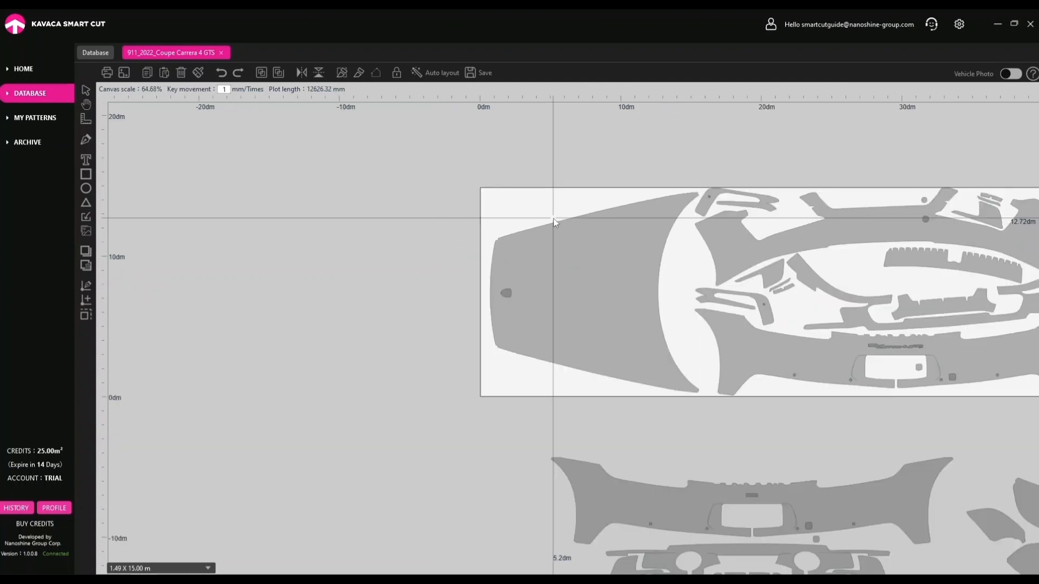
pyautogui.moveTo(785, 250); pyautogui.dragTo(591, 236)
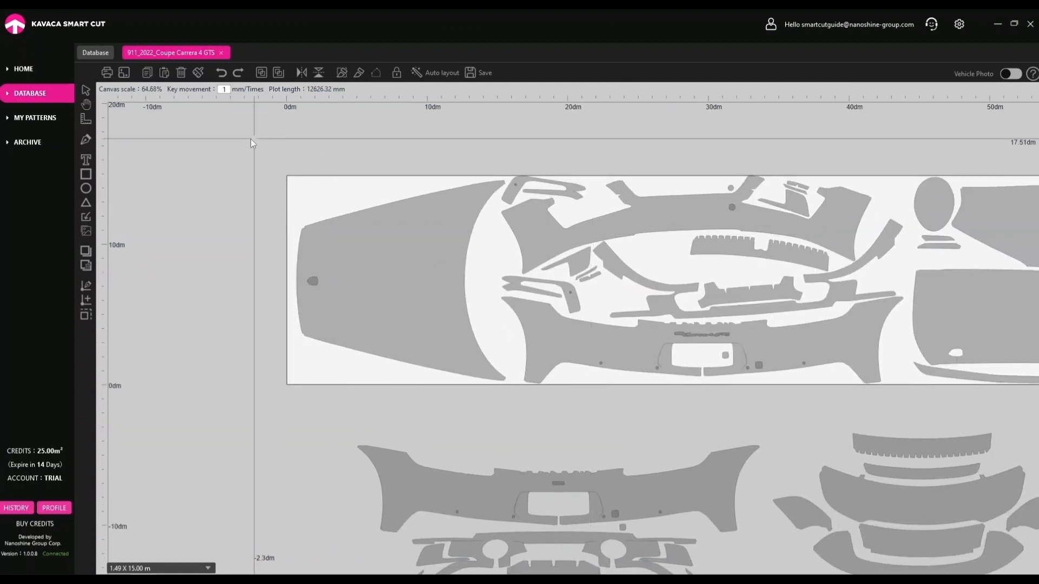
pyautogui.moveTo(250, 139); pyautogui.dragTo(712, 293)
pyautogui.moveTo(570, 259); pyautogui.dragTo(914, 414)
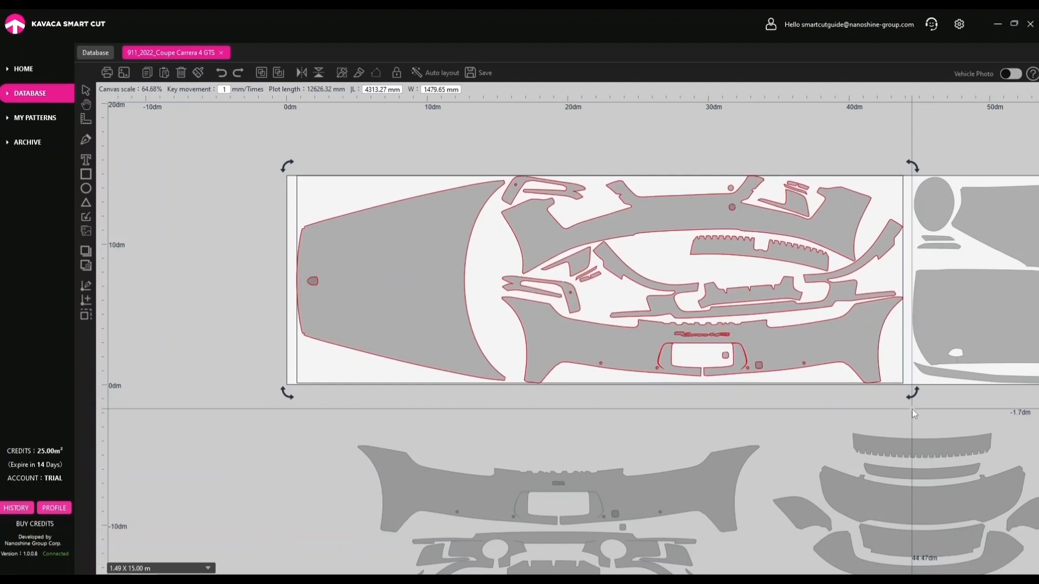
# - Multi-select the Carrera 4 GTS bumper, its long trim strips and the small strip below the oval, shift them slightly, and deselect them
pyautogui.click(912, 413)
pyautogui.keyDown('shift'); pyautogui.click(860, 338); pyautogui.keyUp('shift')
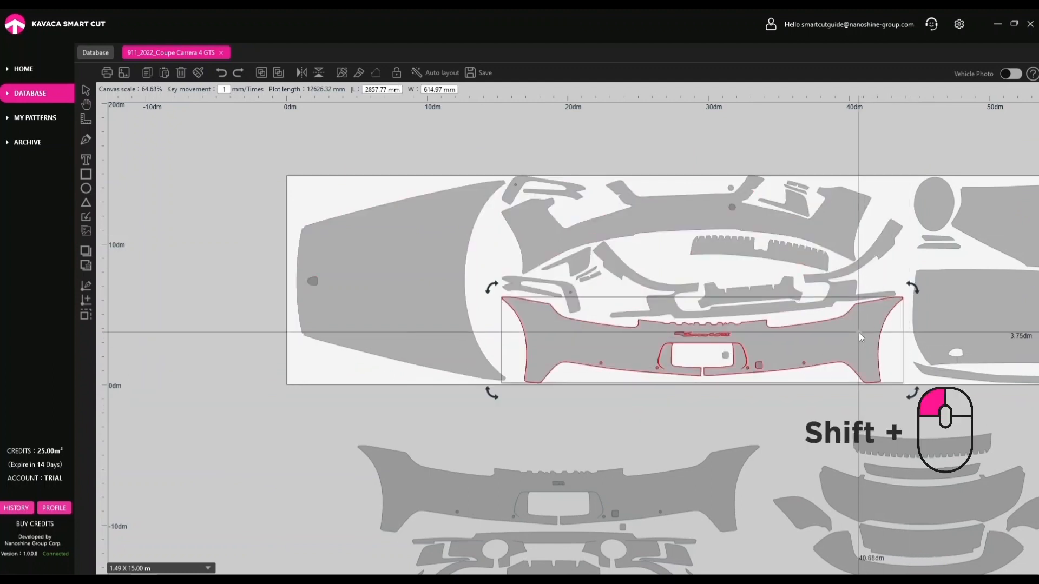
pyautogui.keyDown('shift'); pyautogui.click(876, 254); pyautogui.keyUp('shift')
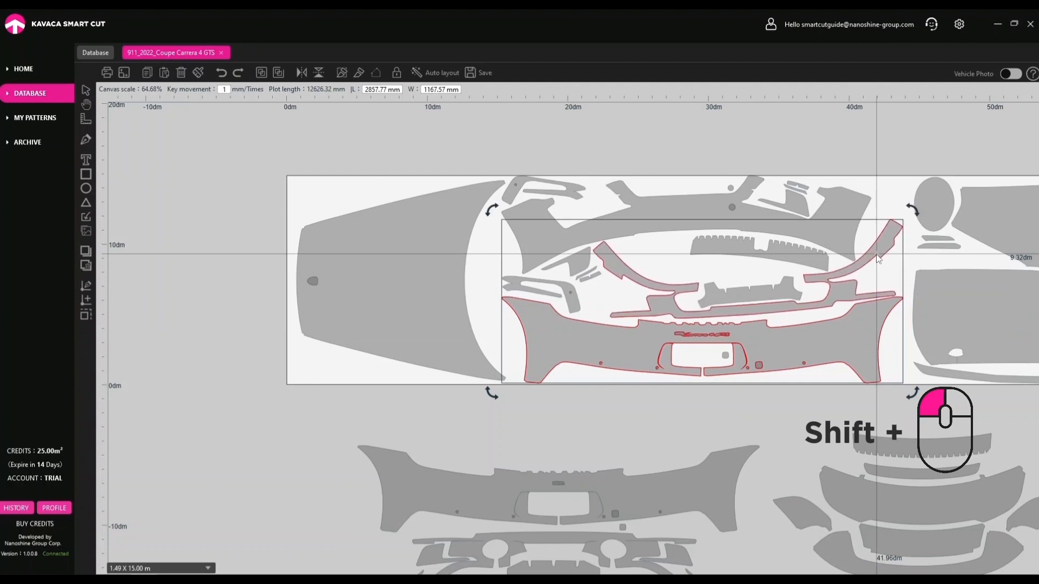
pyautogui.keyDown('shift'); pyautogui.click(950, 249); pyautogui.keyUp('shift')
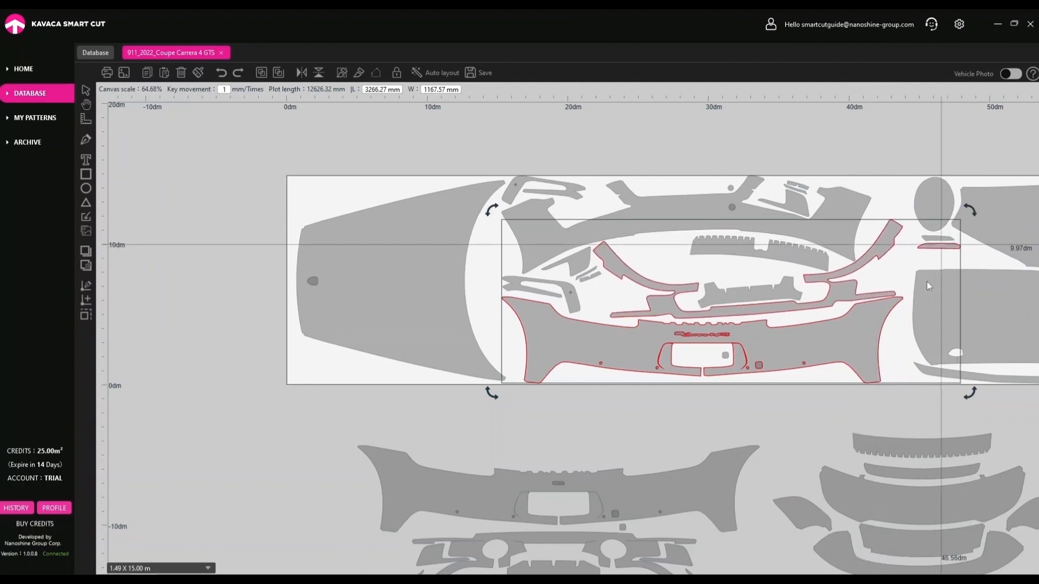
pyautogui.click(869, 336)
pyautogui.moveTo(870, 336); pyautogui.dragTo(871, 332)
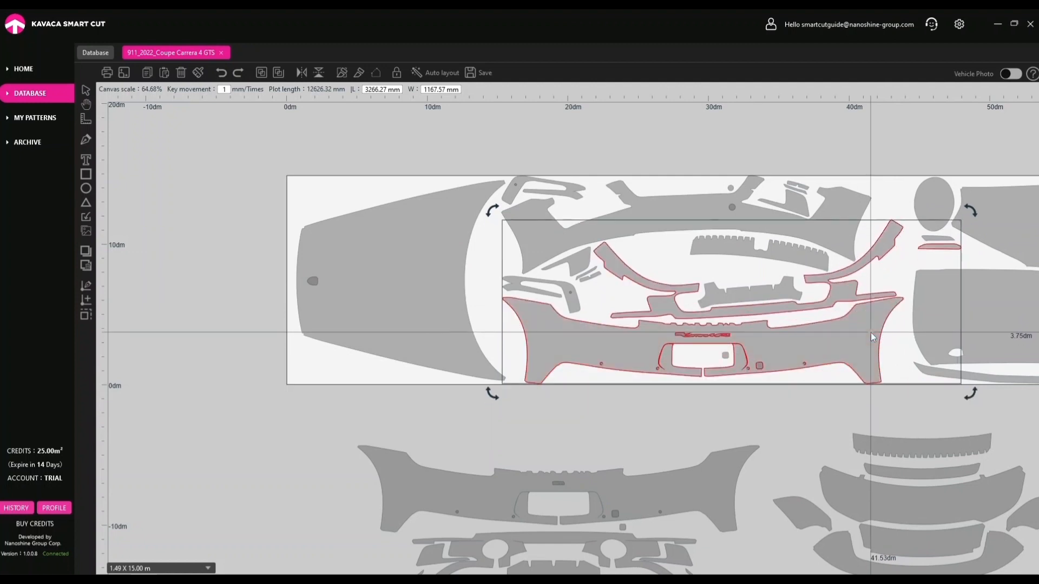
pyautogui.click(823, 400)
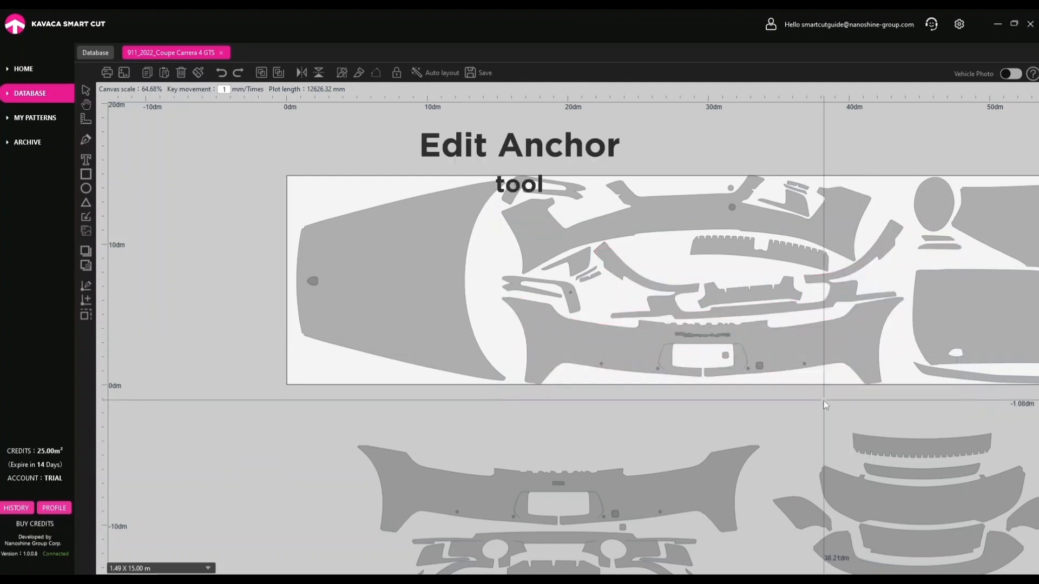
# - Try opening the hood pattern for anchor editing, both directly and with the Edit Anchor tool, and leave edit mode
pyautogui.doubleClick(343, 255)
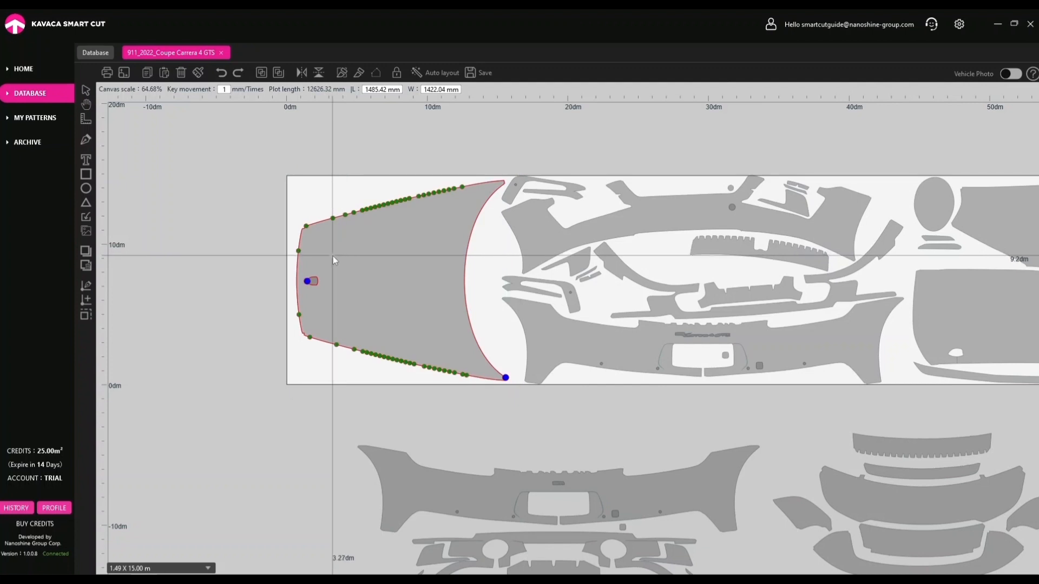
pyautogui.press('Escape')
pyautogui.click(386, 287)
pyautogui.click(85, 283)
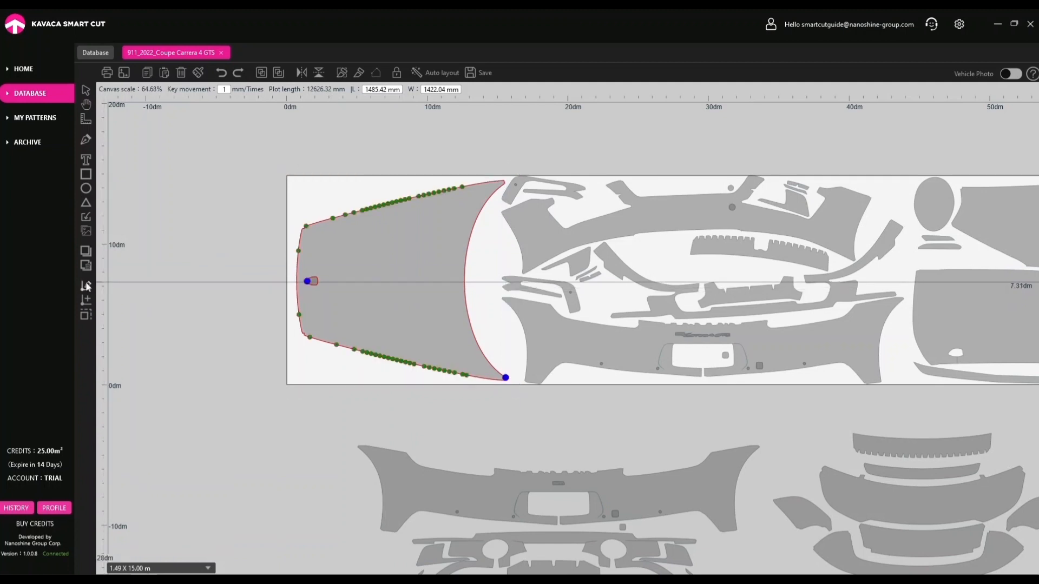
pyautogui.doubleClick(306, 268)
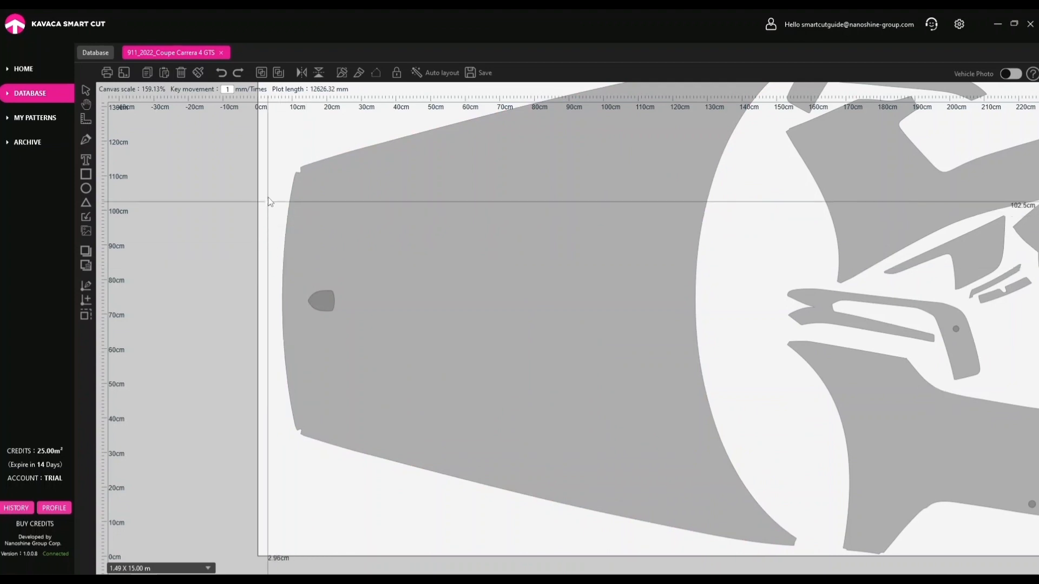
# - Open the hood for anchor editing and select the anchors along its narrow edge, adjusting which anchors near the lower corner notch are included
pyautogui.click(301, 207)
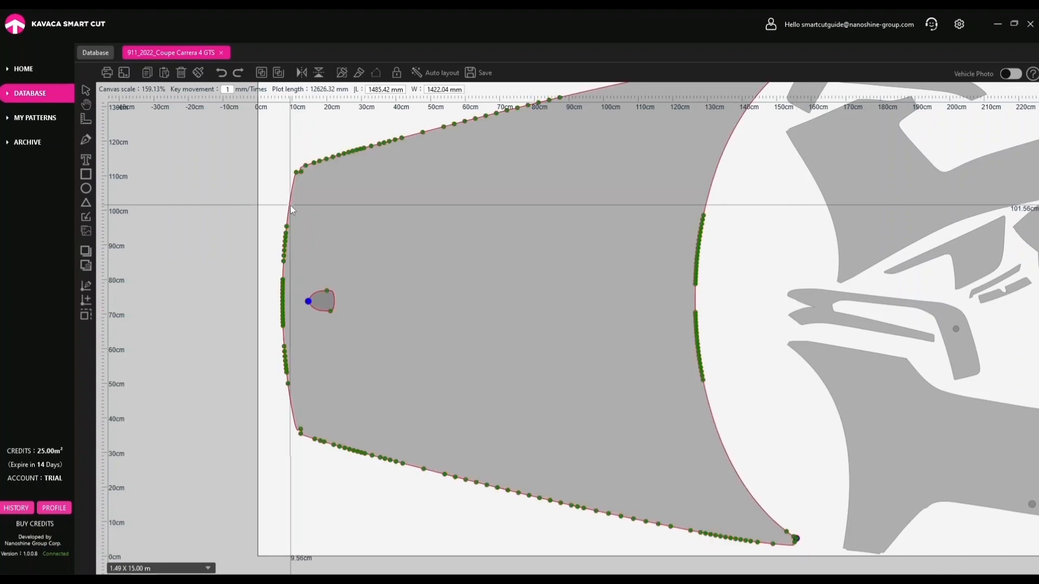
pyautogui.moveTo(274, 173); pyautogui.dragTo(295, 450)
pyautogui.scroll(10, 296, 452)
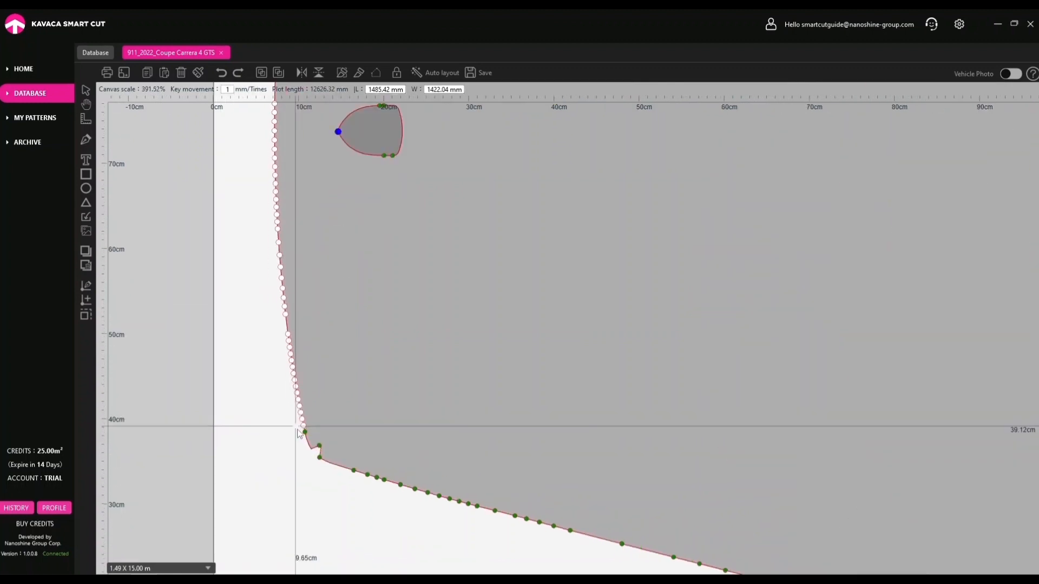
pyautogui.moveTo(299, 430); pyautogui.dragTo(330, 466)
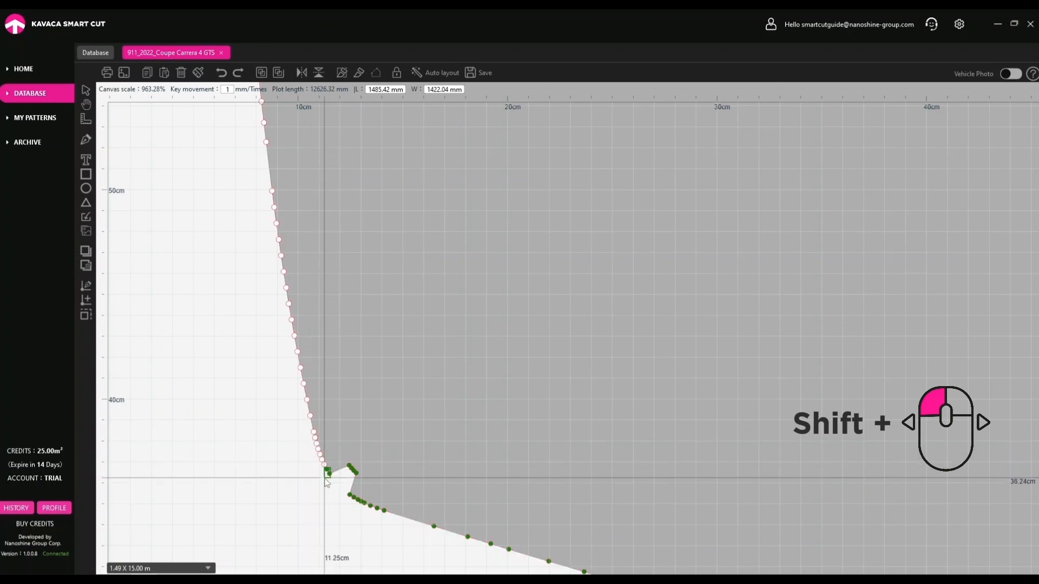
pyautogui.keyDown('ctrl'); pyautogui.click(328, 481); pyautogui.keyUp('ctrl')
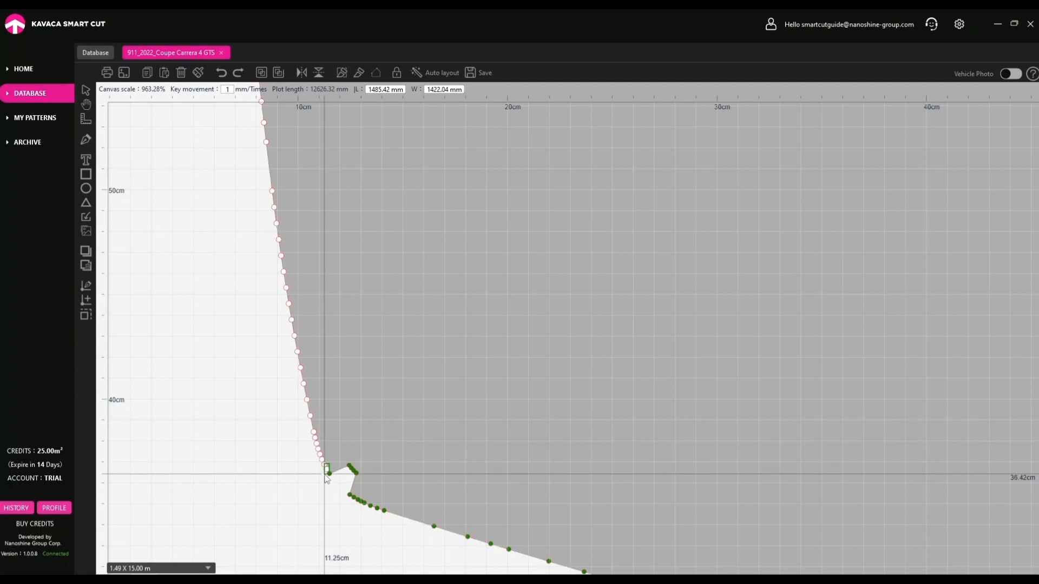
# - Shift the selected anchors of the hood's narrow edge slightly along the edge, and clear the anchor selection
pyautogui.scroll(-5, 237, 309)
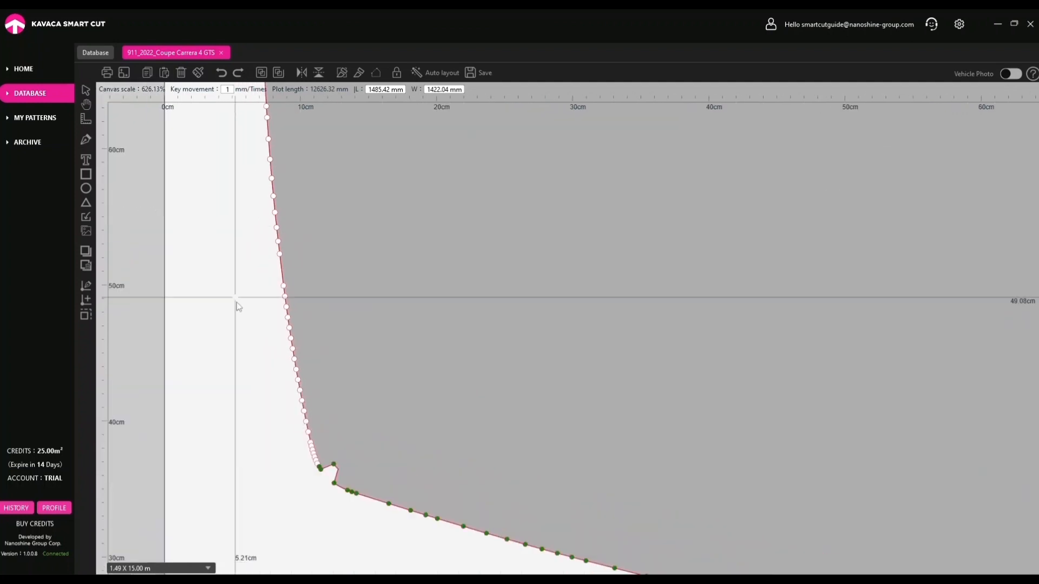
pyautogui.click(283, 324)
pyautogui.moveTo(279, 324); pyautogui.dragTo(321, 429)
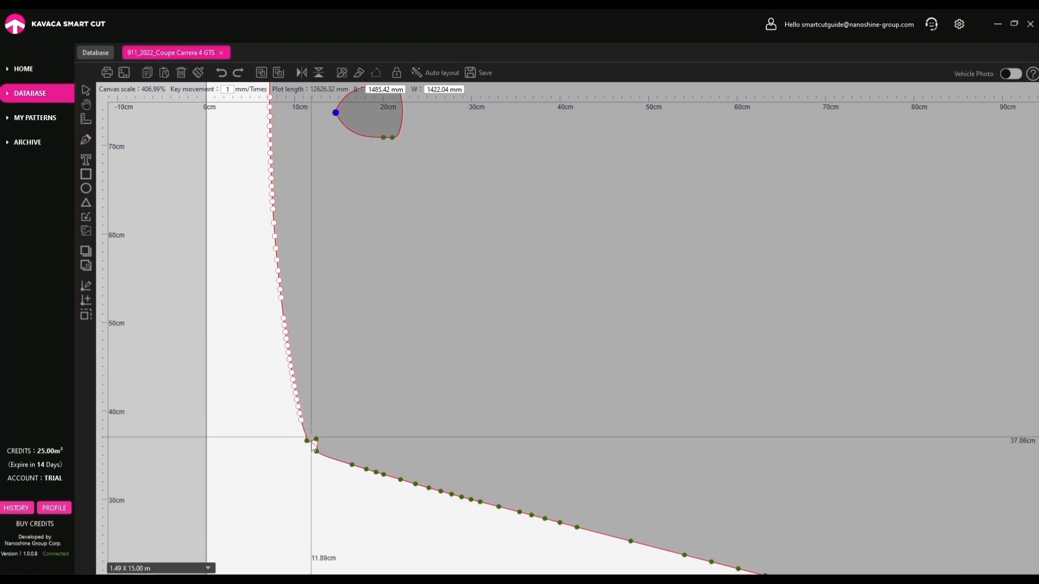
pyautogui.scroll(5, 315, 447)
pyautogui.scroll(2, 316, 448)
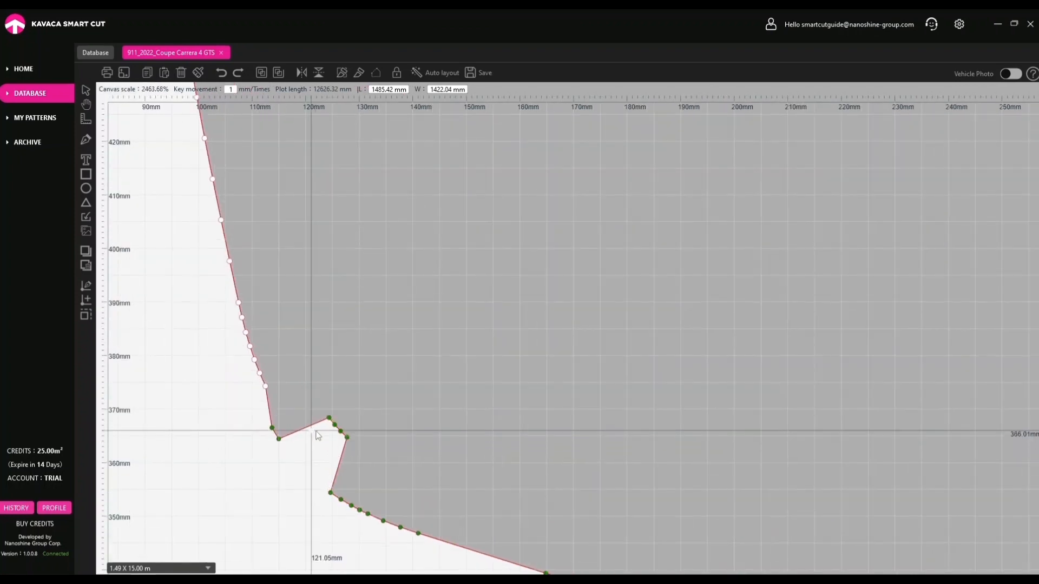
pyautogui.scroll(6, 319, 442)
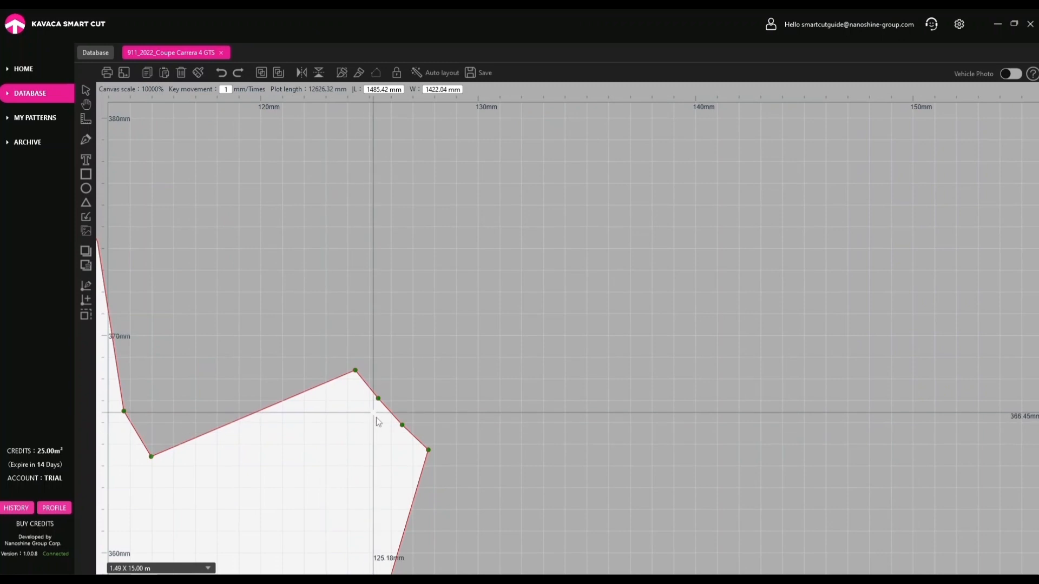
pyautogui.click(389, 446)
pyautogui.click(387, 470)
# - Shift the two lowest anchors on the inner end of the hood's lower corner notch slightly into the pattern
pyautogui.scroll(-2, 393, 463)
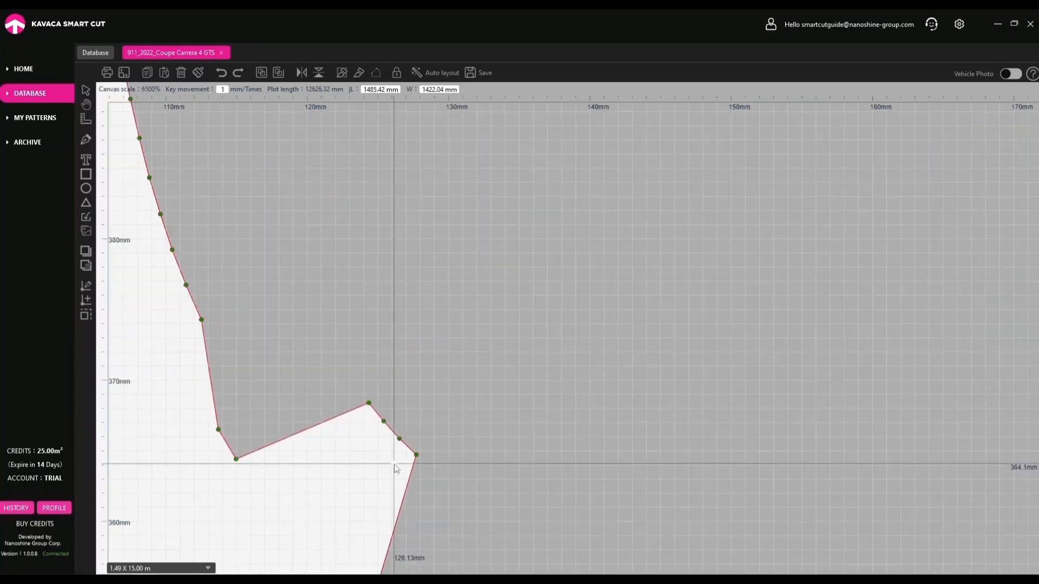
pyautogui.scroll(-2, 394, 463)
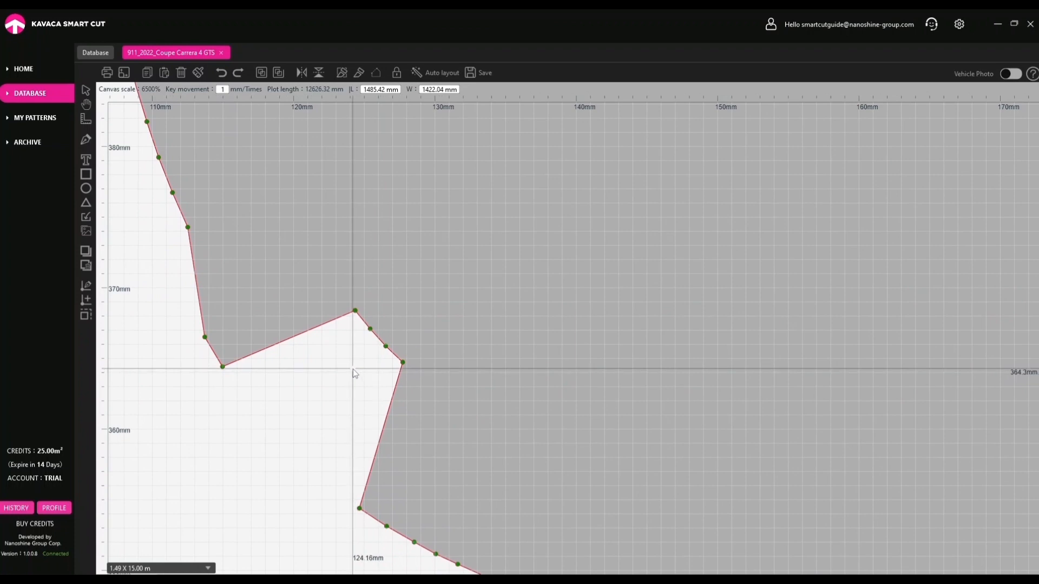
pyautogui.scroll(3, 360, 369)
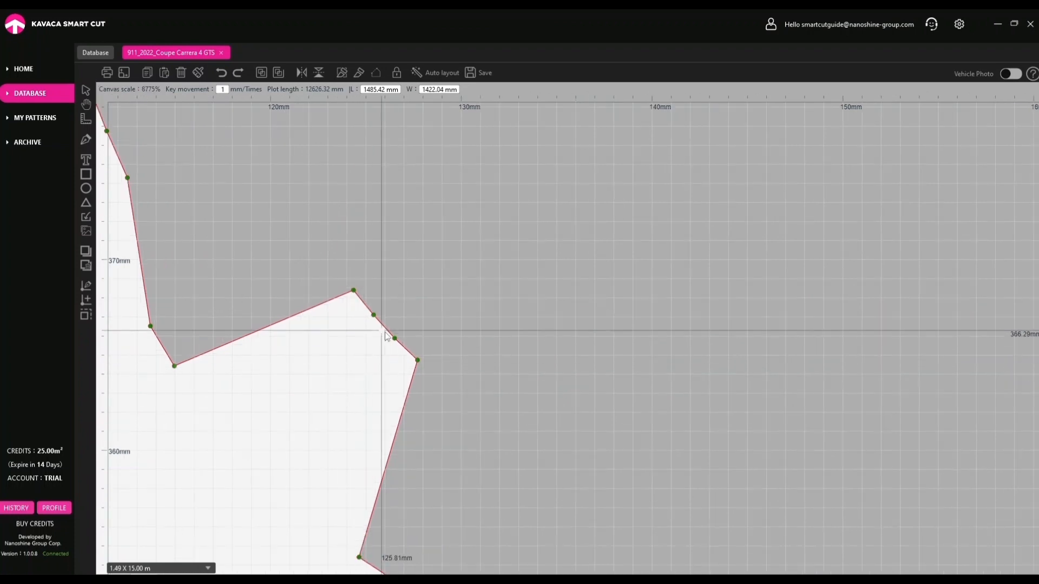
pyautogui.moveTo(417, 358); pyautogui.dragTo(401, 339)
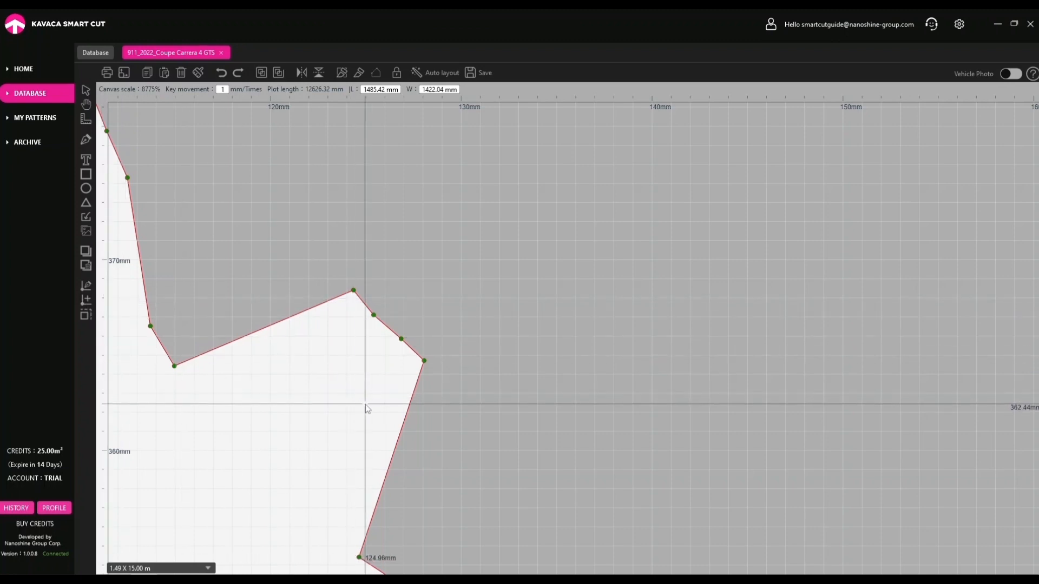
# - Add two anchors on the notch's lower side and shift them, together with the adjacent corner anchor, slightly into the hood
pyautogui.click(385, 399)
pyautogui.moveTo(385, 395); pyautogui.dragTo(455, 408)
pyautogui.moveTo(375, 427); pyautogui.dragTo(427, 433)
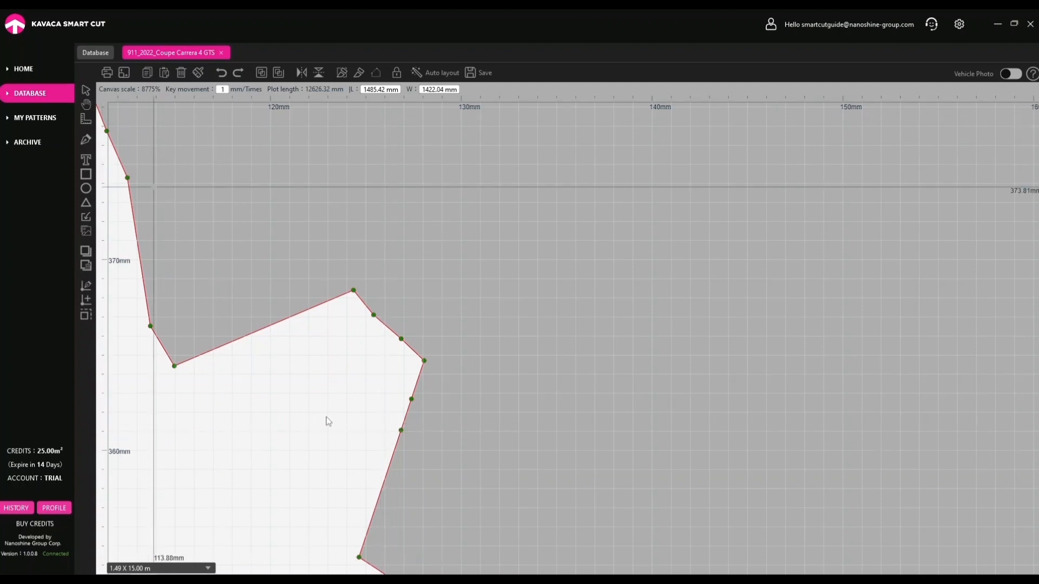
pyautogui.moveTo(441, 349); pyautogui.dragTo(401, 431)
pyautogui.moveTo(449, 351); pyautogui.dragTo(414, 434)
pyautogui.click(456, 417)
# - Delete the two added anchors and the four anchors on the notch's inner end to close the notch with a straight edge
pyautogui.moveTo(458, 388); pyautogui.dragTo(420, 417)
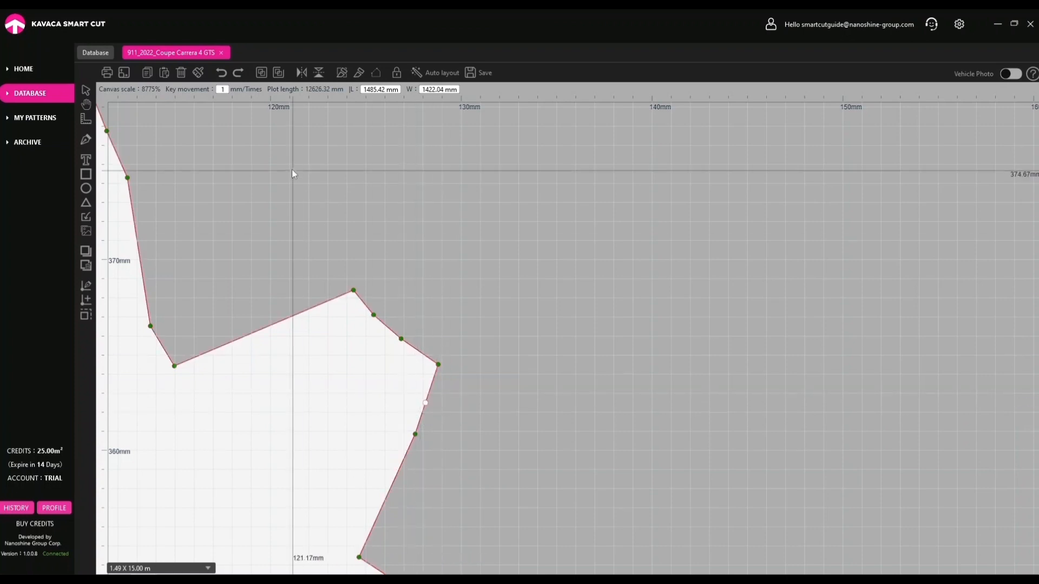
pyautogui.click(182, 73)
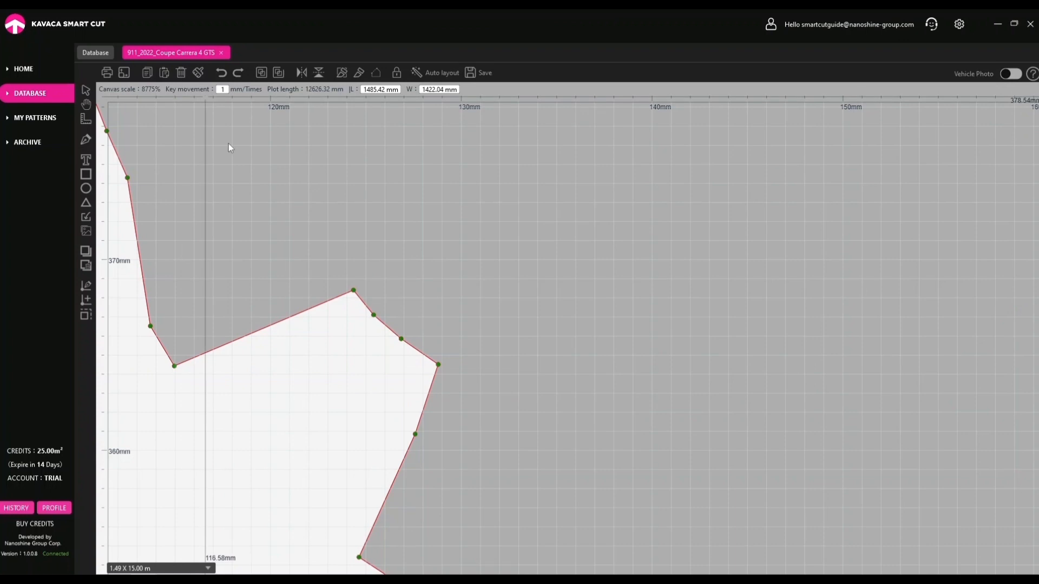
pyautogui.moveTo(446, 427); pyautogui.dragTo(398, 437)
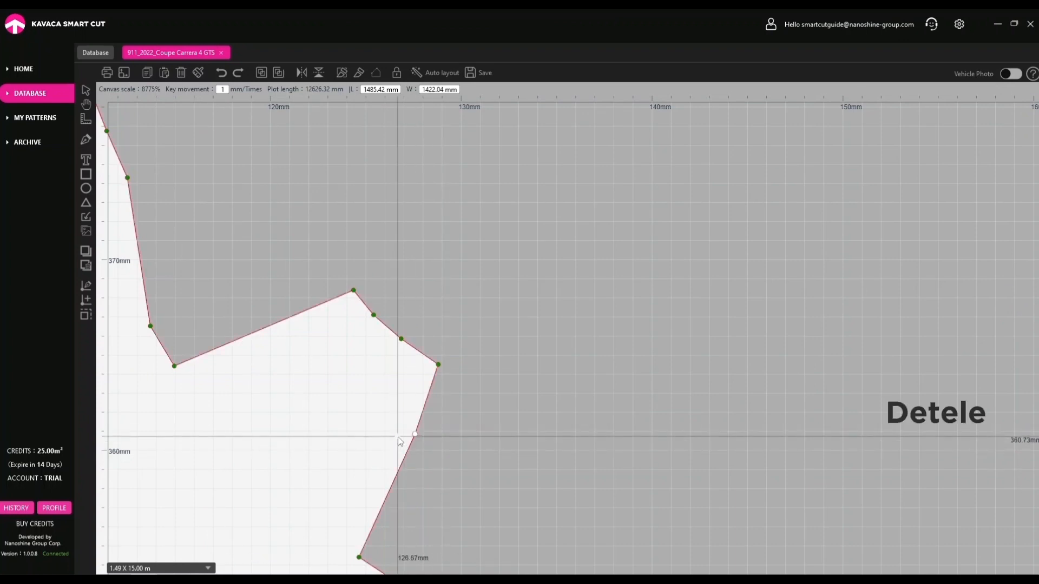
pyautogui.press('Delete')
pyautogui.moveTo(464, 352); pyautogui.dragTo(403, 393)
pyautogui.press('Delete')
pyautogui.moveTo(329, 265); pyautogui.dragTo(454, 387)
pyautogui.press('Delete')
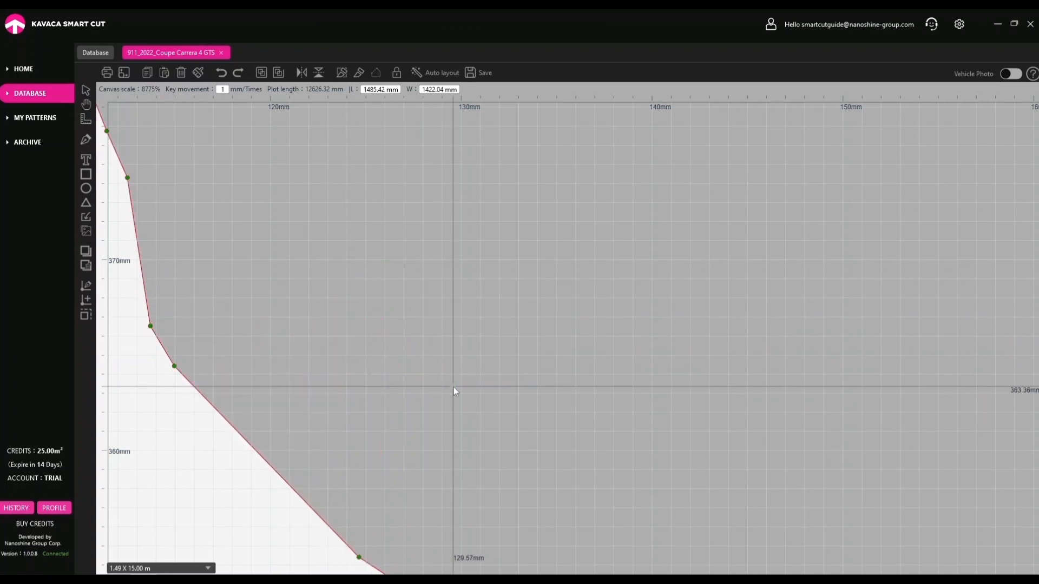
# - Select all anchors along the hood's narrow edge and expand that edge outward by 10 mm with Edge Expansion
pyautogui.scroll(-2, 252, 374)
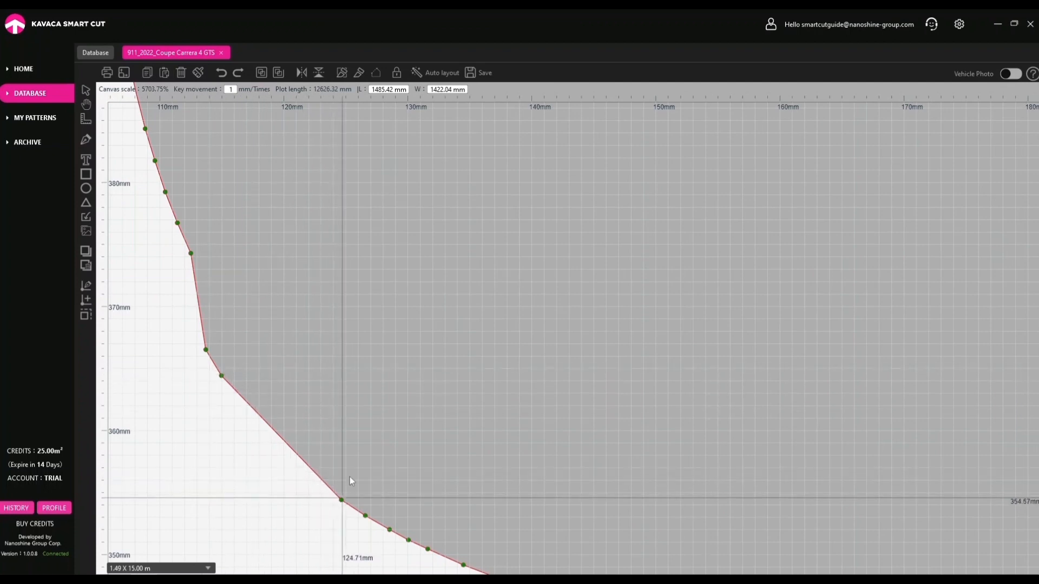
pyautogui.scroll(-10, 283, 385)
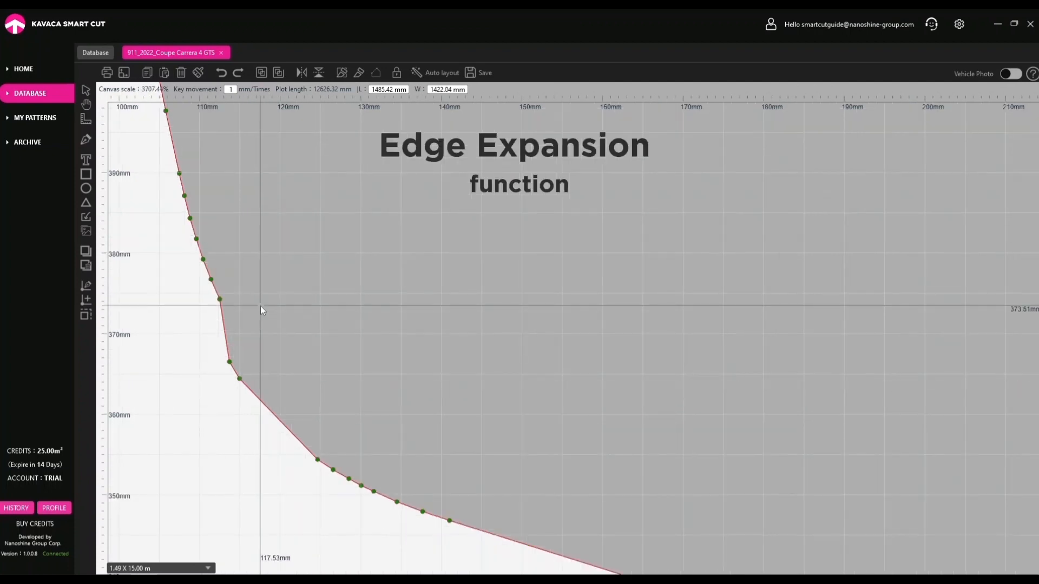
pyautogui.scroll(-3, 368, 212)
pyautogui.moveTo(334, 130); pyautogui.dragTo(373, 439)
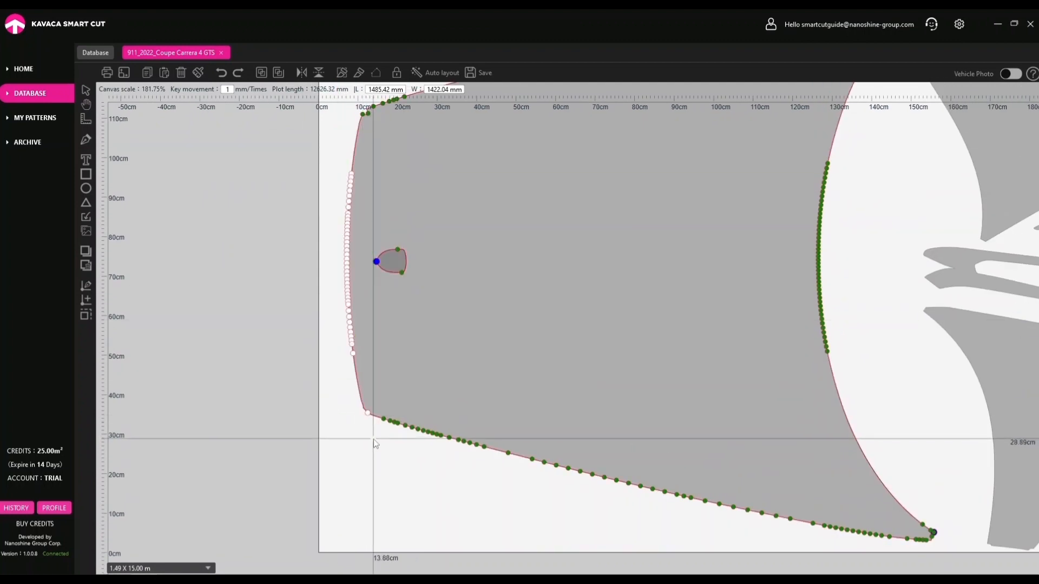
pyautogui.click(86, 314)
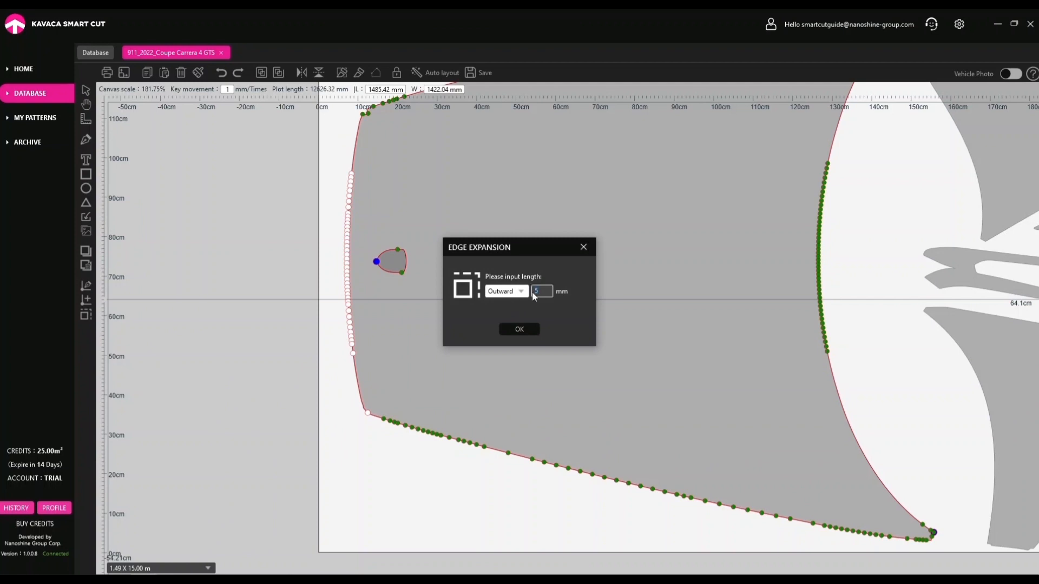
pyautogui.click(522, 326)
# - Reselect the narrow edge's anchors, apply an Internal edge expansion of 20 mm, and leave anchor editing
pyautogui.click(366, 340)
pyautogui.moveTo(338, 127); pyautogui.dragTo(359, 427)
pyautogui.click(86, 315)
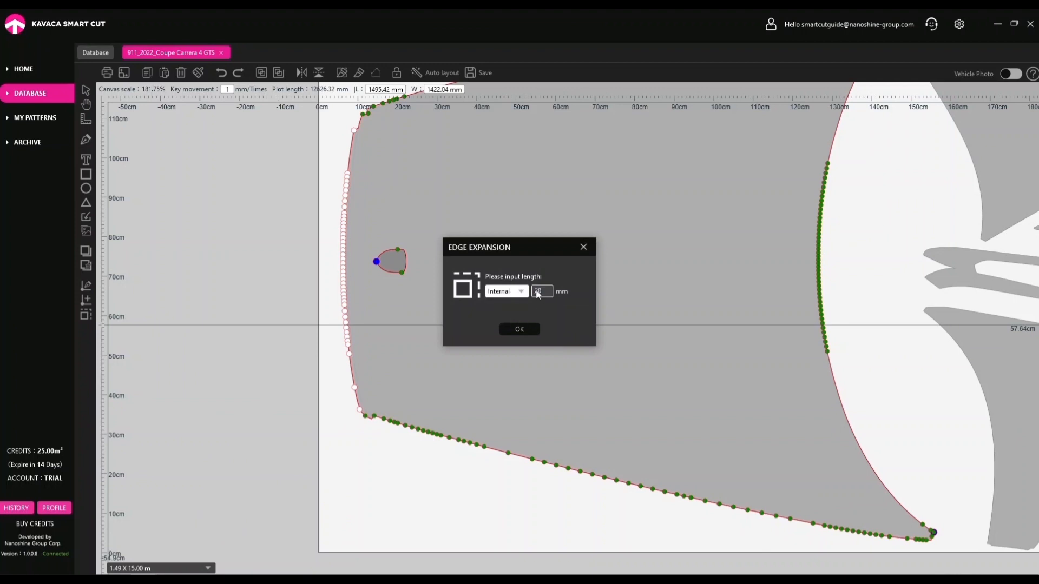
pyautogui.click(531, 325)
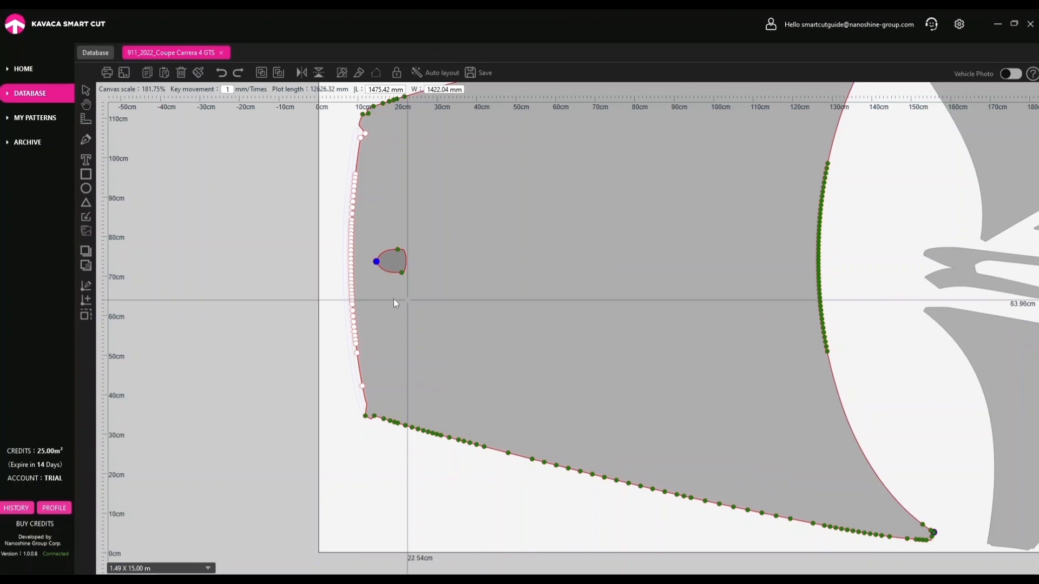
pyautogui.doubleClick(366, 296)
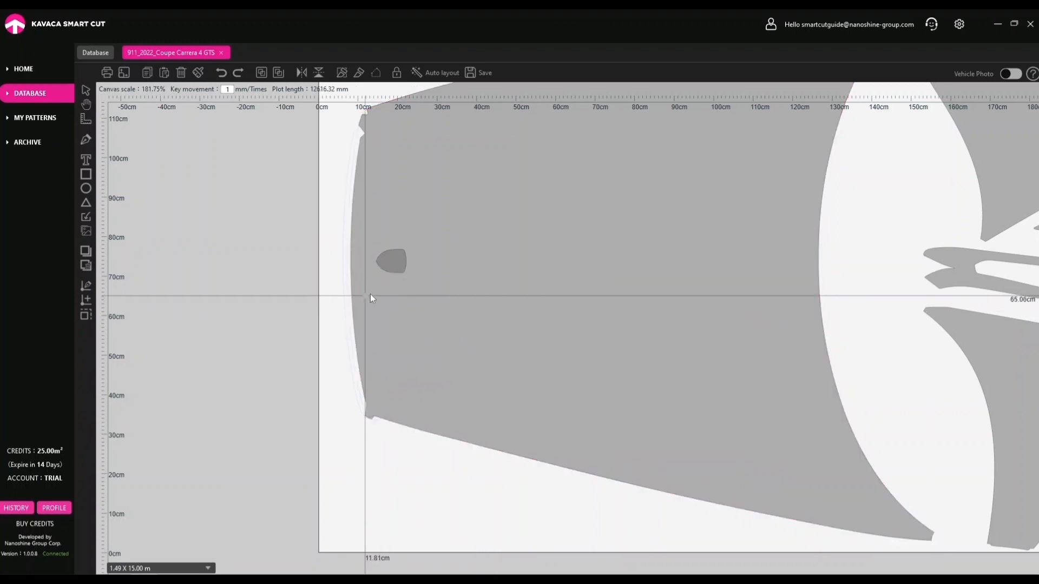
# - Select the whole hood pattern and expand its outline outward by 10 mm with Edge Expansion
pyautogui.scroll(3, 352, 294)
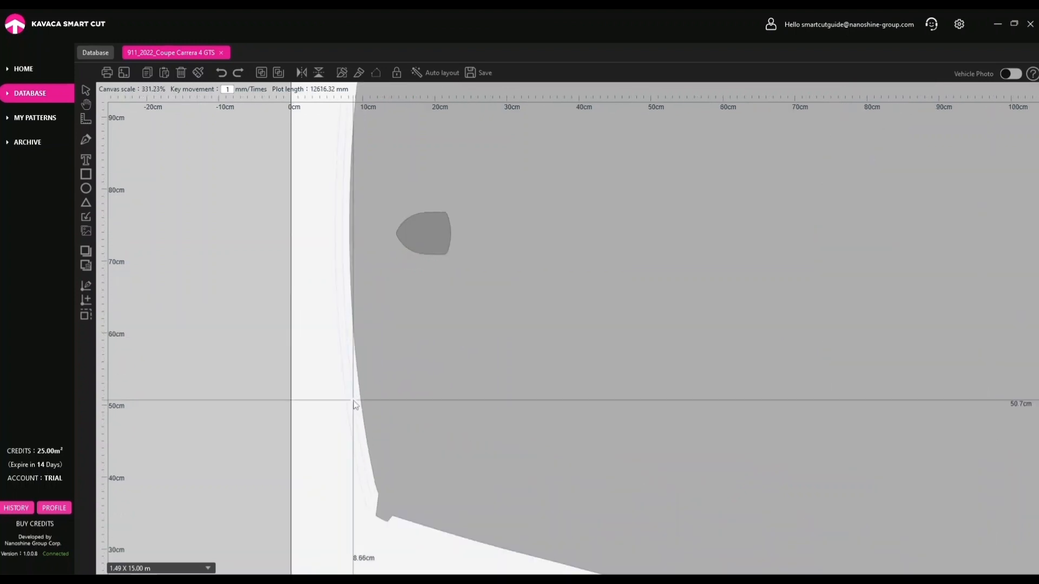
pyautogui.scroll(-4, 374, 401)
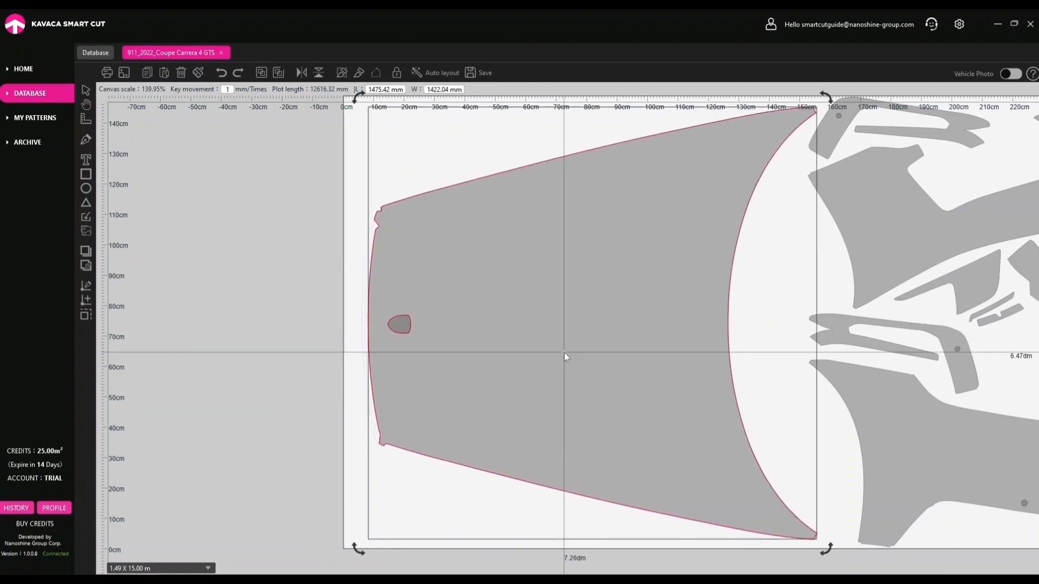
pyautogui.click(85, 314)
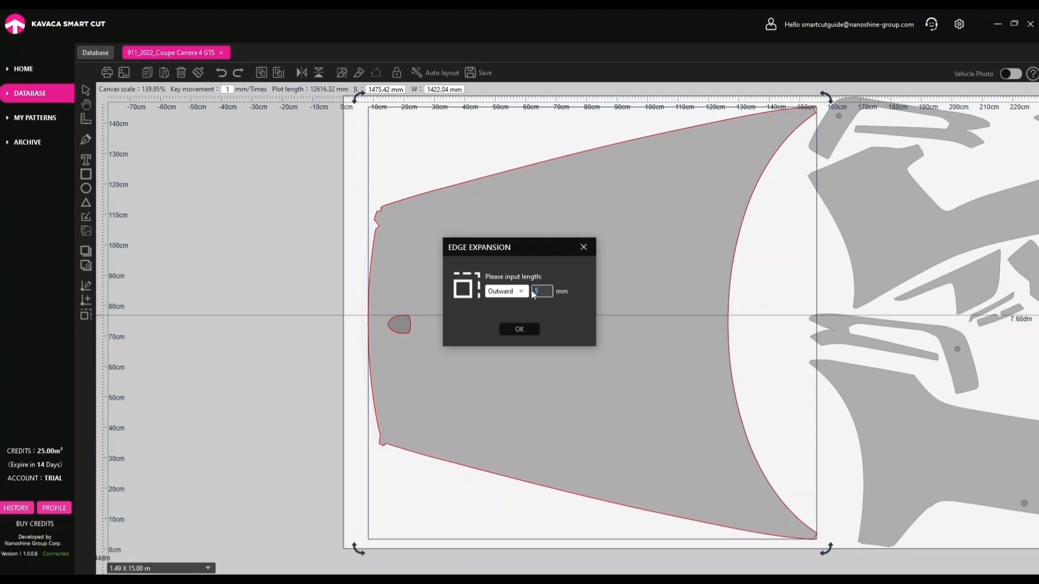
pyautogui.click(523, 328)
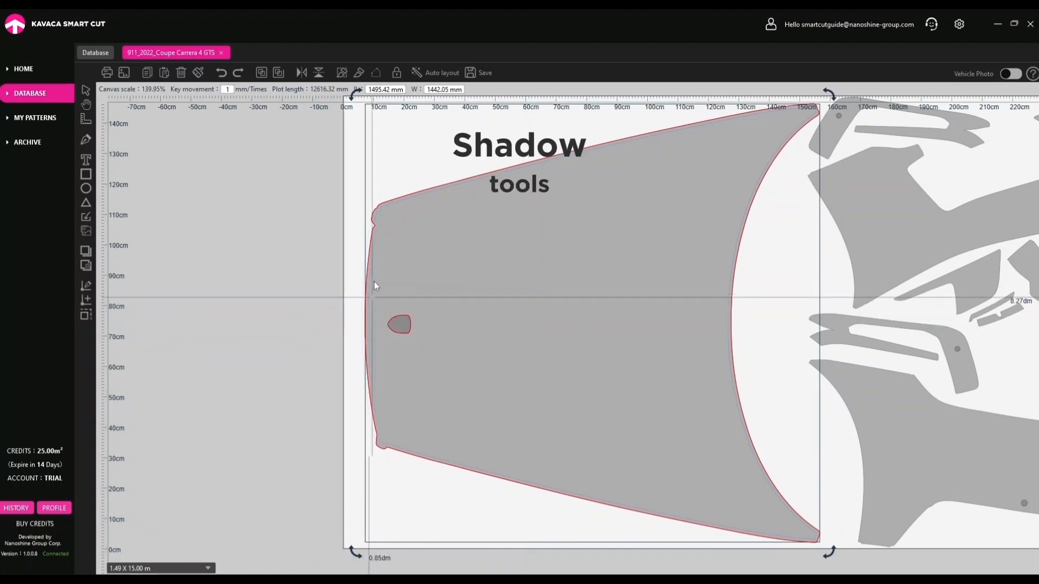
# - Inspect the shadow lines at the hood's upper corner notch and shift the hood sideways away from them
pyautogui.scroll(10, 376, 209)
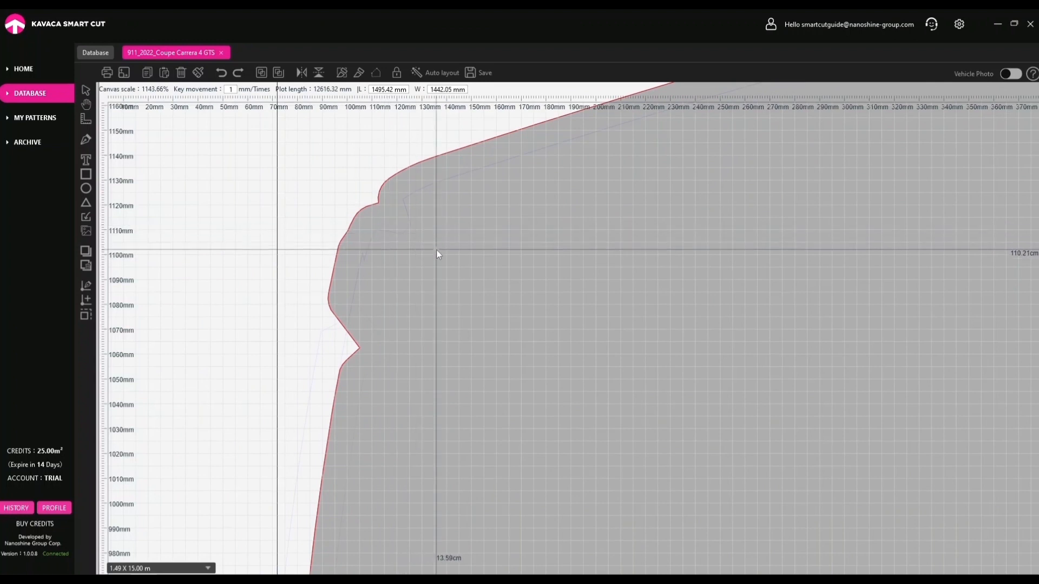
pyautogui.scroll(4, 422, 231)
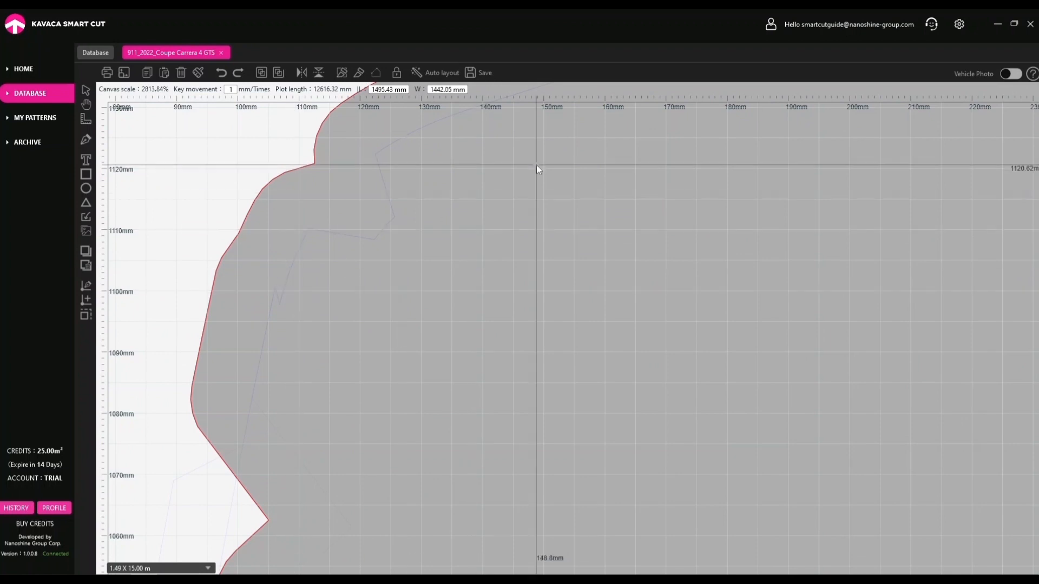
pyautogui.scroll(-6, 538, 165)
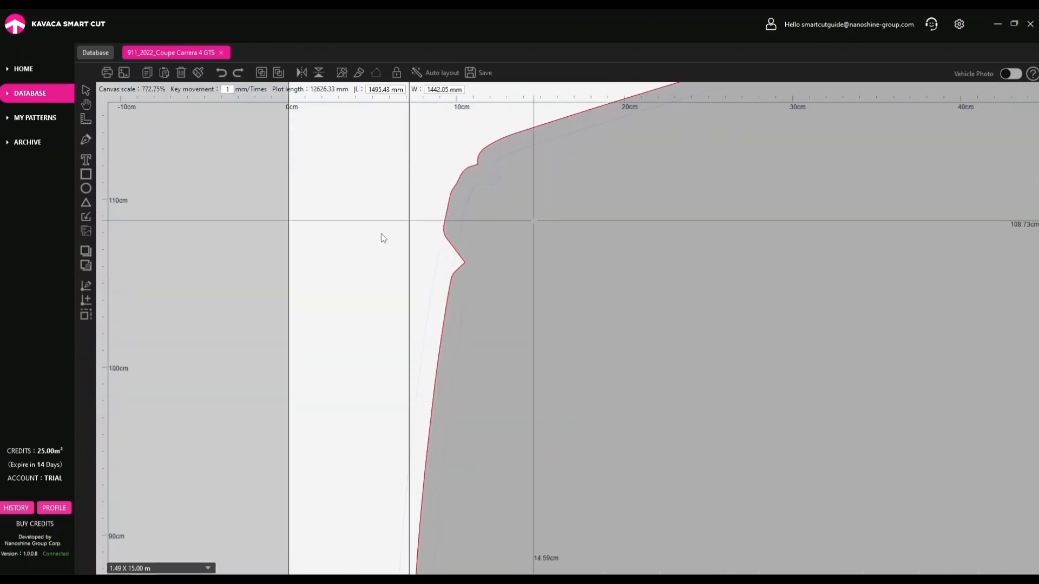
pyautogui.moveTo(551, 235); pyautogui.dragTo(612, 242)
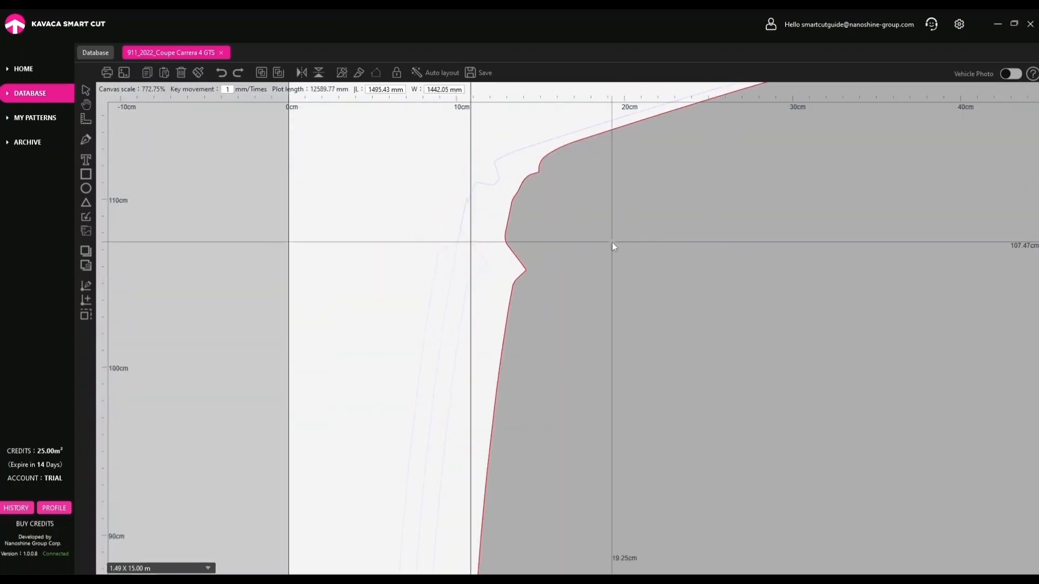
pyautogui.moveTo(561, 183); pyautogui.dragTo(635, 208)
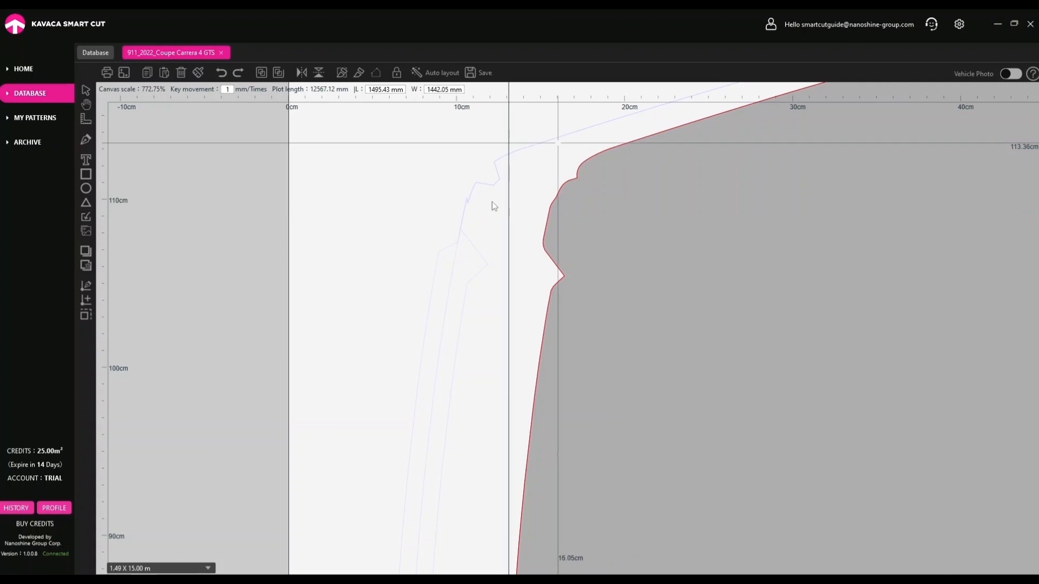
# - Remove the shadow outlines around the hood pattern
pyautogui.scroll(-6, 481, 334)
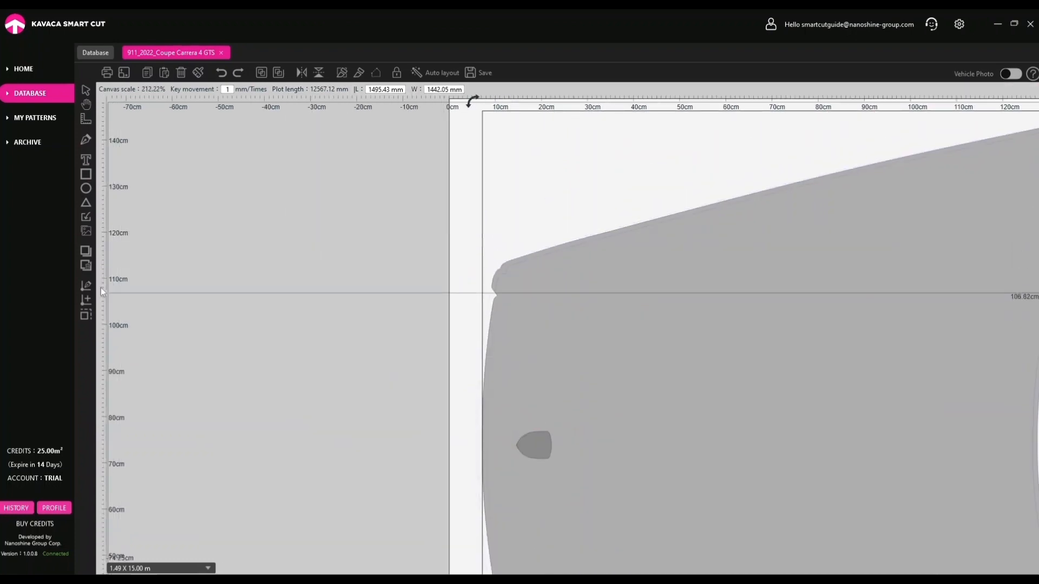
pyautogui.click(86, 267)
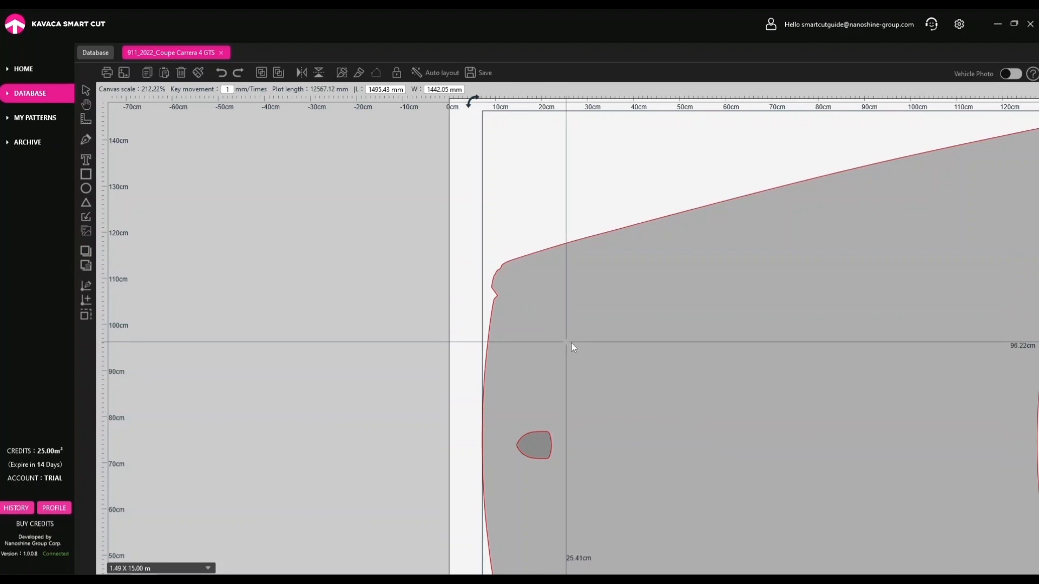
# - Shift the hood pattern sideways to examine its former outline for shadow lines, and undo the move
pyautogui.moveTo(571, 343); pyautogui.dragTo(615, 349)
pyautogui.scroll(5, 515, 297)
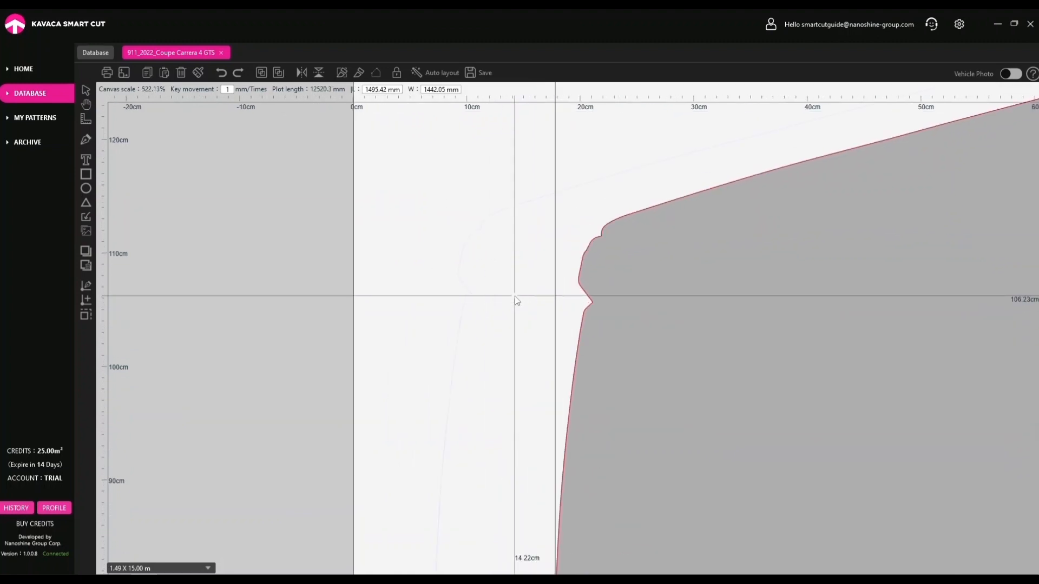
pyautogui.hotkey('ctrl', 'z')
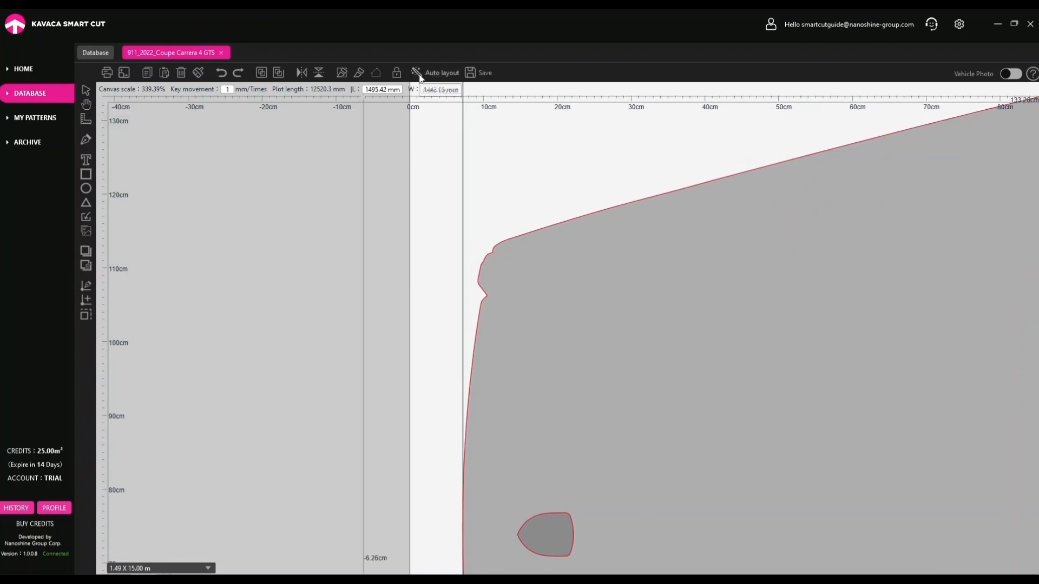
# - Select all patterns placed on the film sheet and open Auto Layout for them
pyautogui.scroll(-2, 572, 217)
pyautogui.scroll(-3, 572, 216)
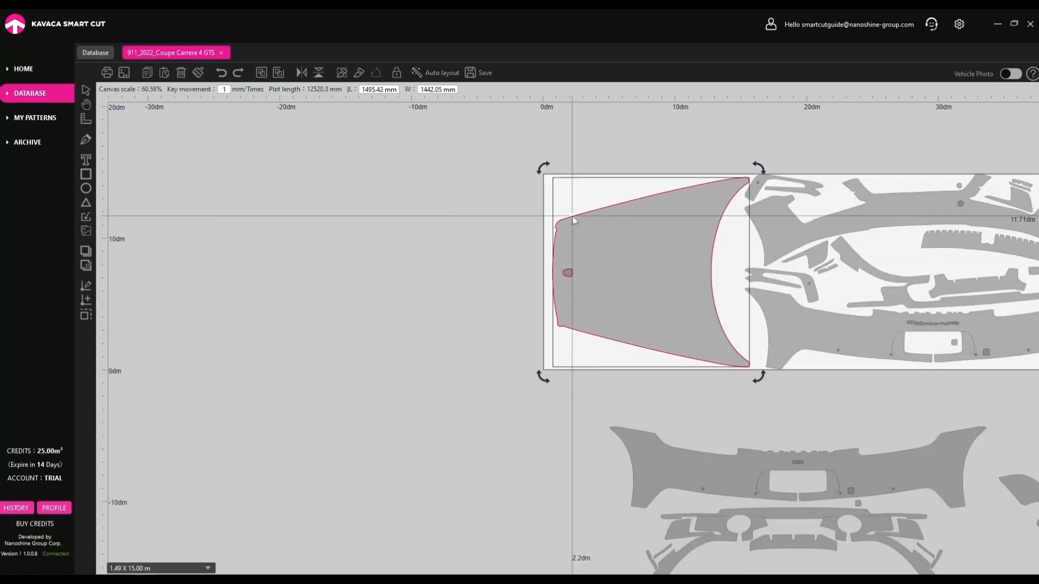
pyautogui.scroll(-1, 933, 238)
pyautogui.moveTo(932, 238); pyautogui.dragTo(382, 237)
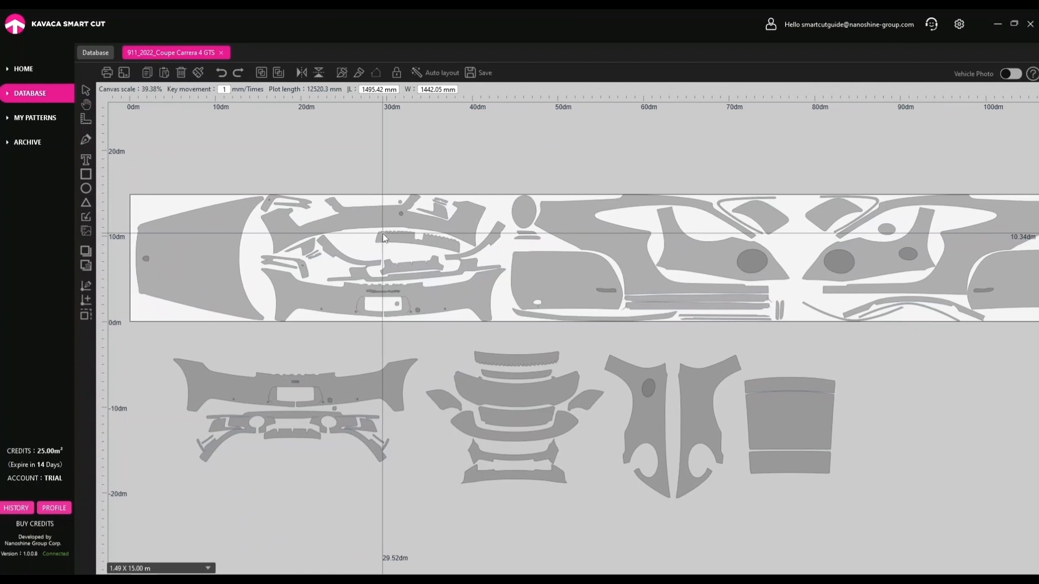
pyautogui.scroll(-1, 382, 233)
pyautogui.click(776, 336)
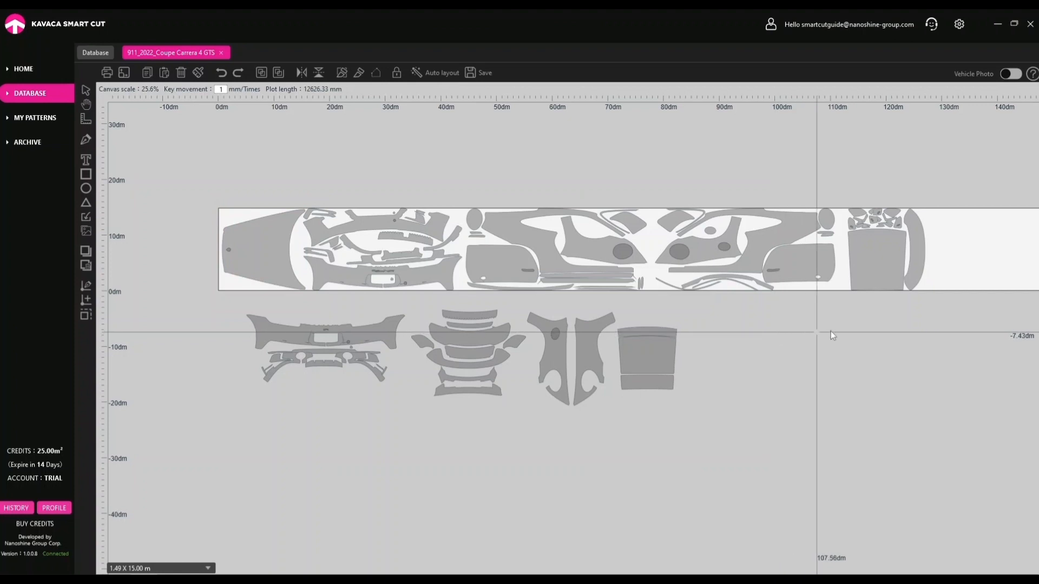
pyautogui.moveTo(880, 313); pyautogui.dragTo(821, 311)
pyautogui.moveTo(139, 181); pyautogui.dragTo(905, 304)
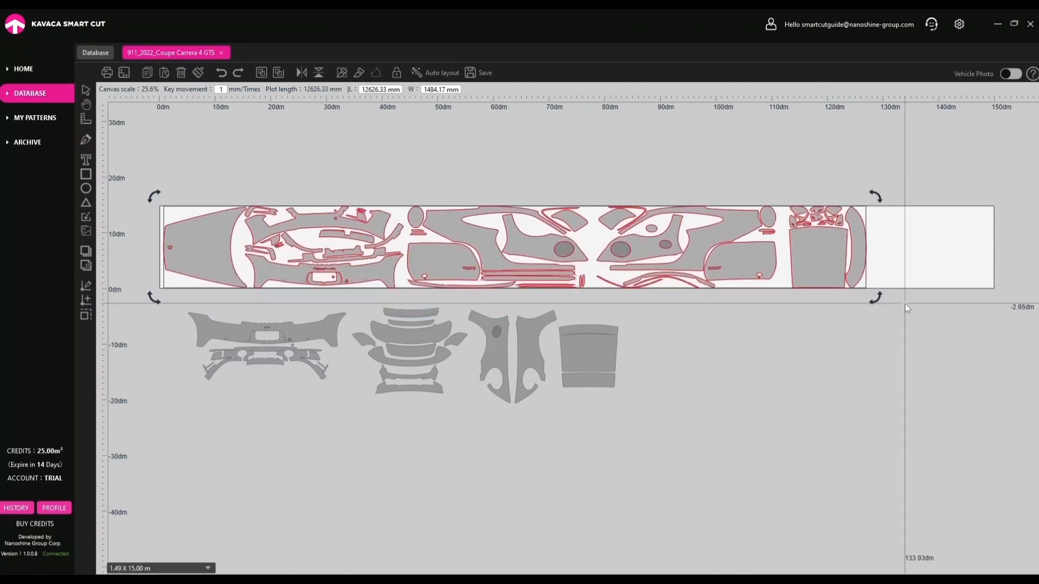
pyautogui.click(436, 73)
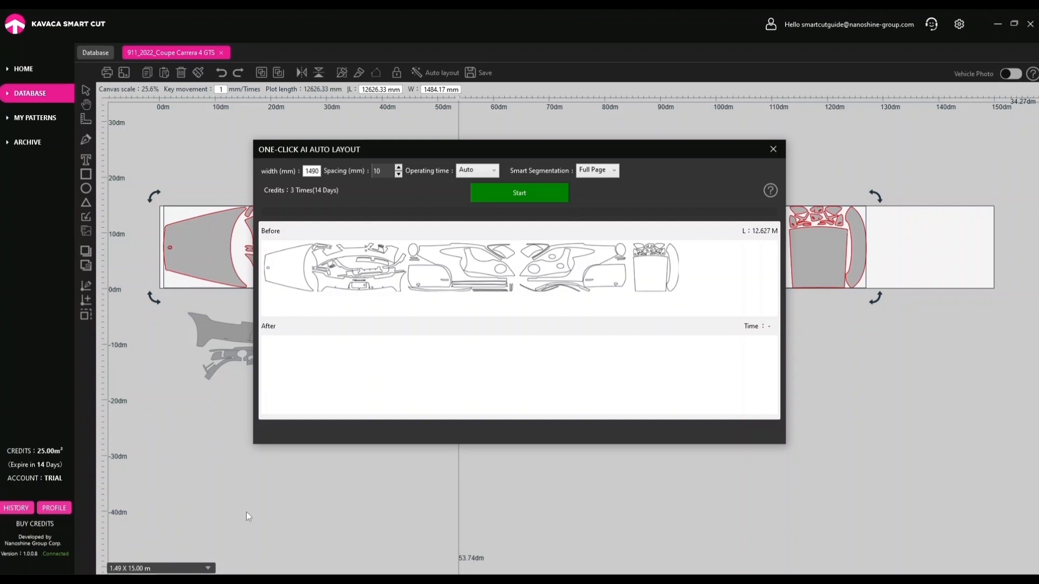
# - Set the auto layout spacing to 8 mm, with operating time on Auto and smart segmentation on Full Page
pyautogui.click(398, 174)
pyautogui.click(398, 174)
pyautogui.click(493, 170)
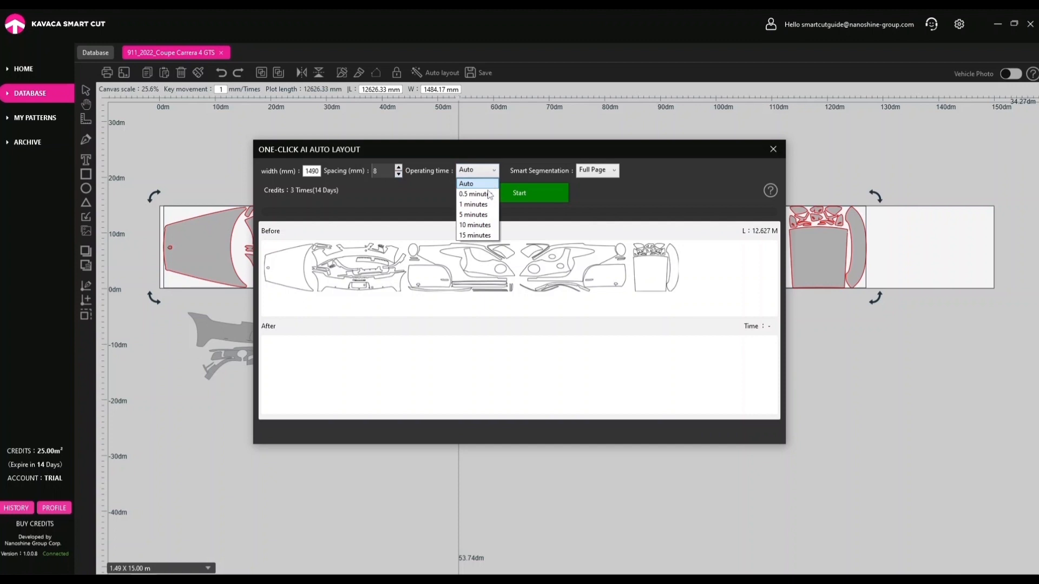
pyautogui.click(494, 172)
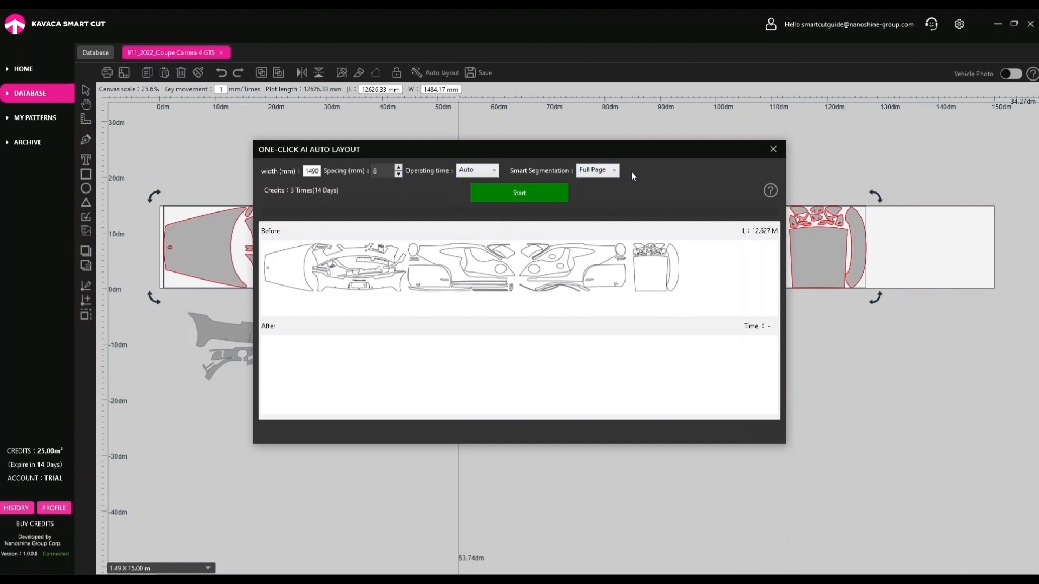
pyautogui.click(614, 171)
pyautogui.click(601, 204)
pyautogui.click(613, 172)
pyautogui.click(487, 172)
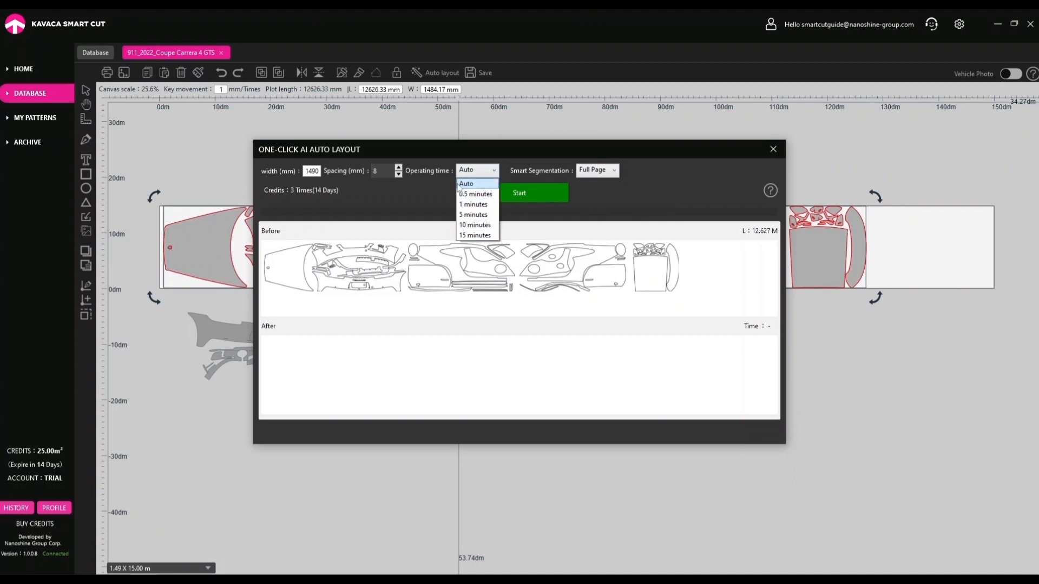
pyautogui.click(497, 172)
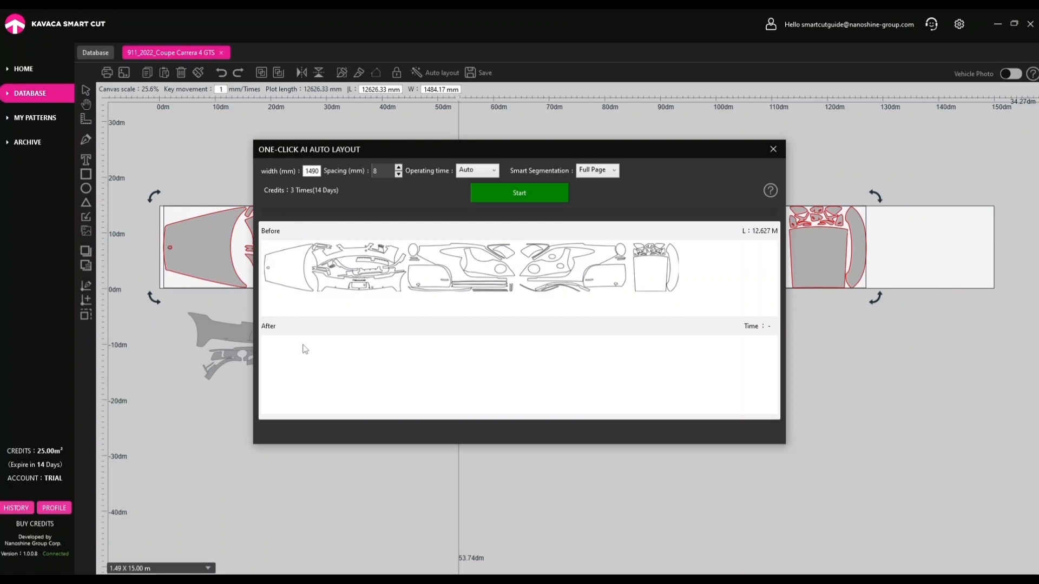
# - Run the AI auto layout on the selected patterns and add the resulting arrangement to the canvas
pyautogui.click(519, 193)
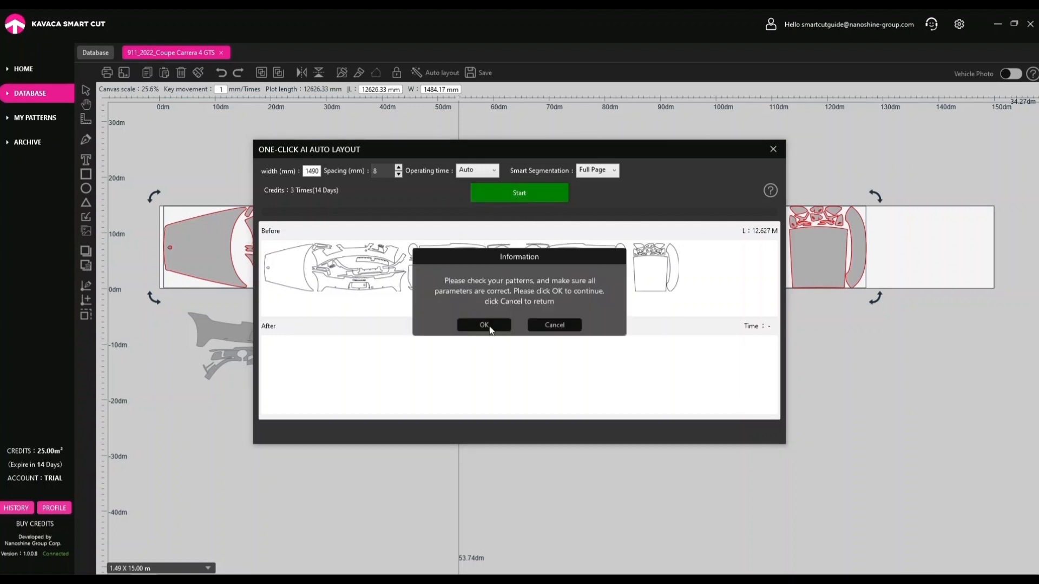
pyautogui.click(484, 325)
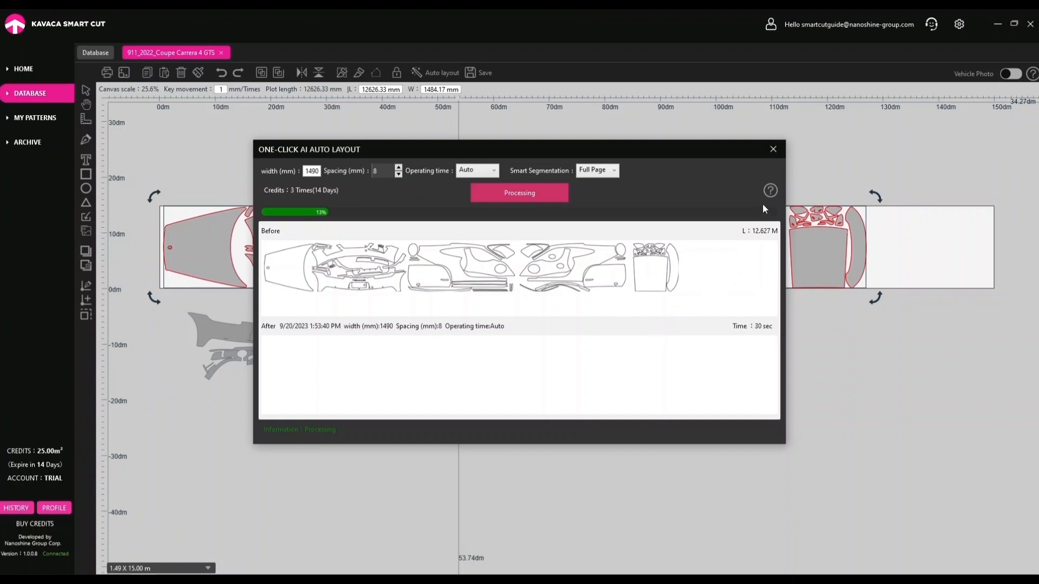
pyautogui.moveTo(769, 194)
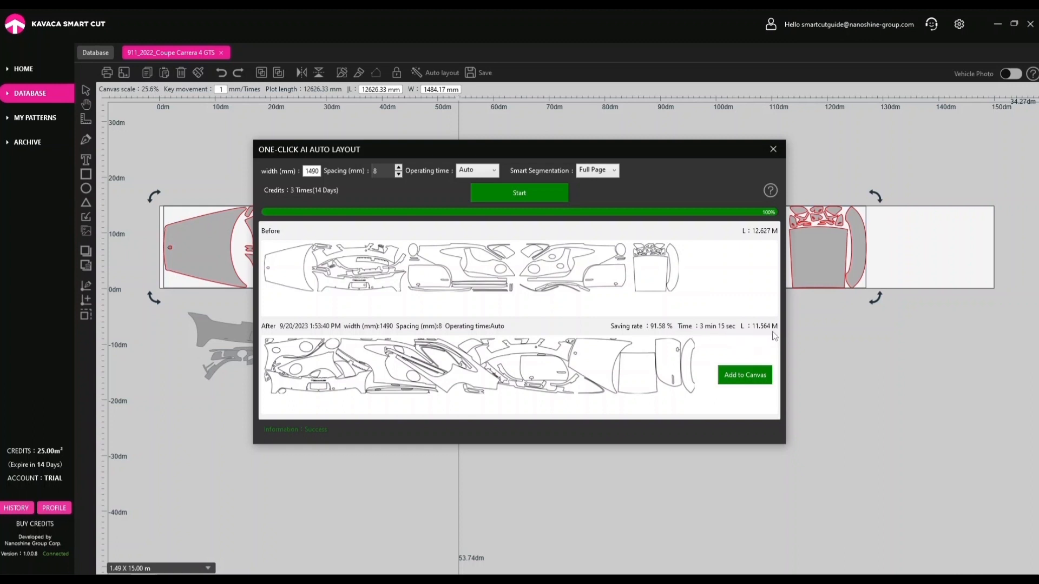
pyautogui.click(746, 380)
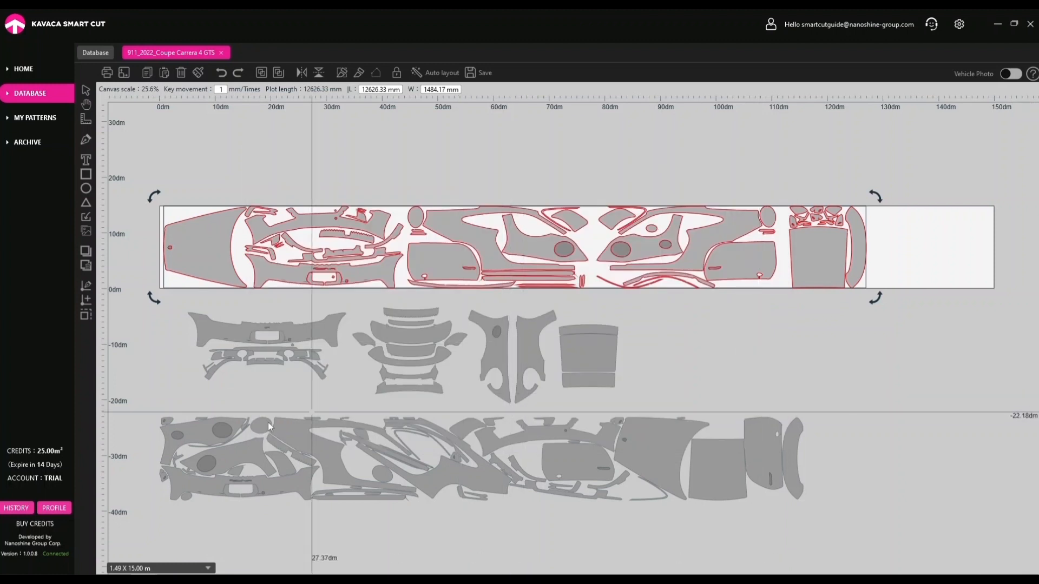
# - Delete the original patterns on the film sheet together with the loose kits directly beneath it
pyautogui.click(148, 410)
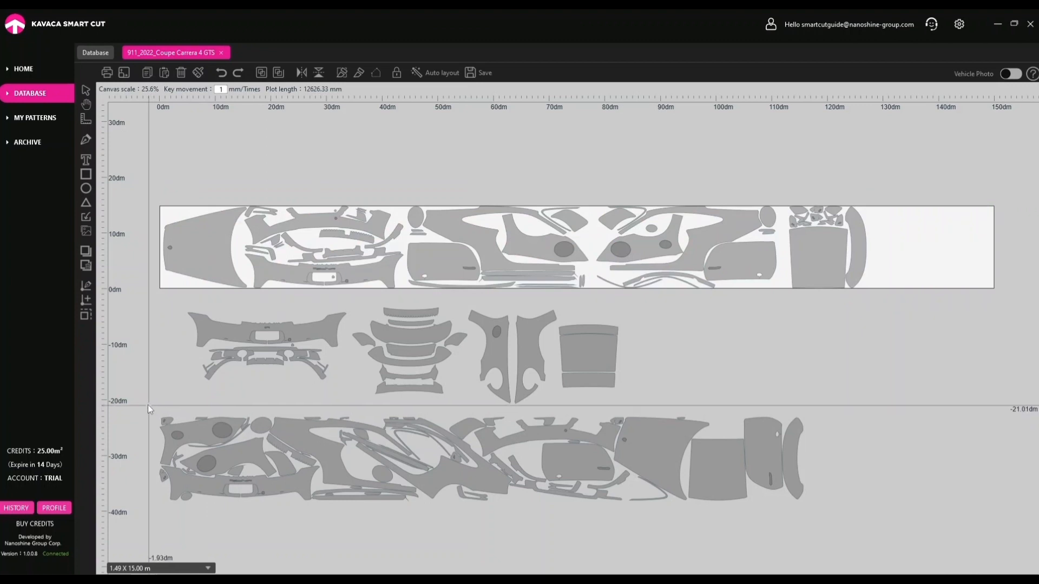
pyautogui.moveTo(144, 193); pyautogui.dragTo(932, 413)
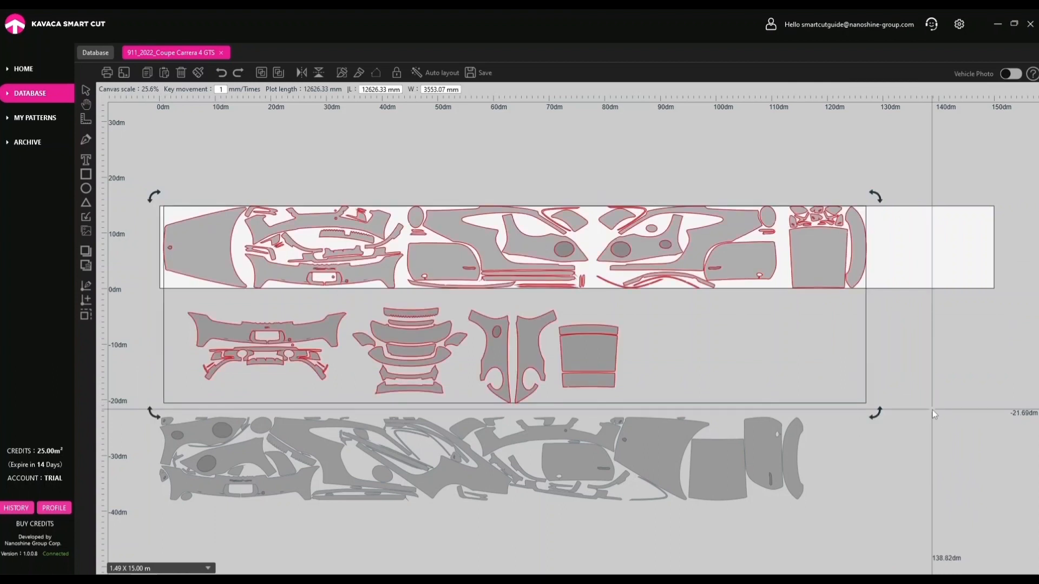
pyautogui.press('Delete')
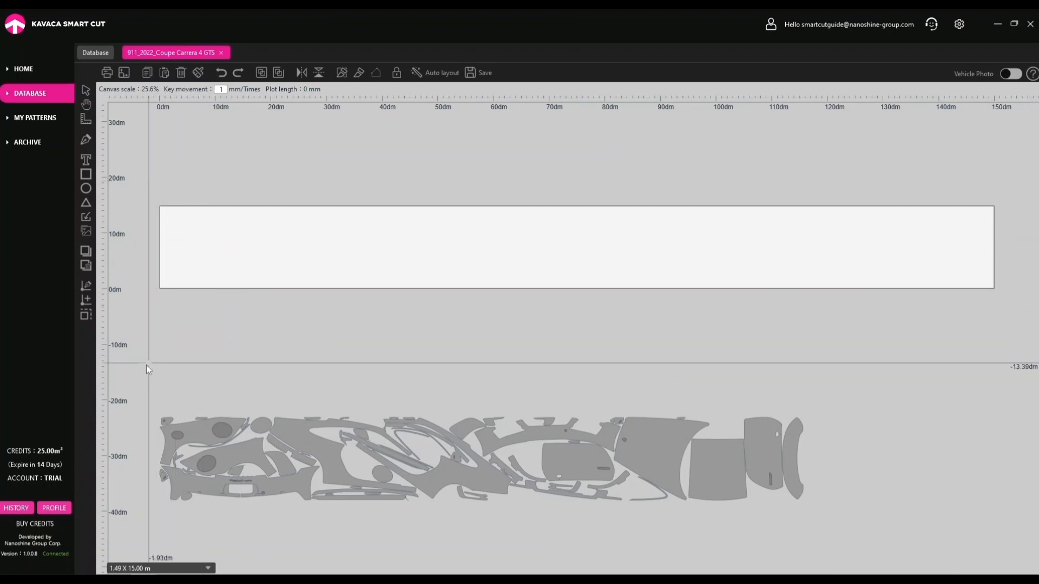
# - Select the whole auto-arranged layout, place it onto the empty film sheet, and clear the selection
pyautogui.moveTo(144, 378); pyautogui.dragTo(865, 524)
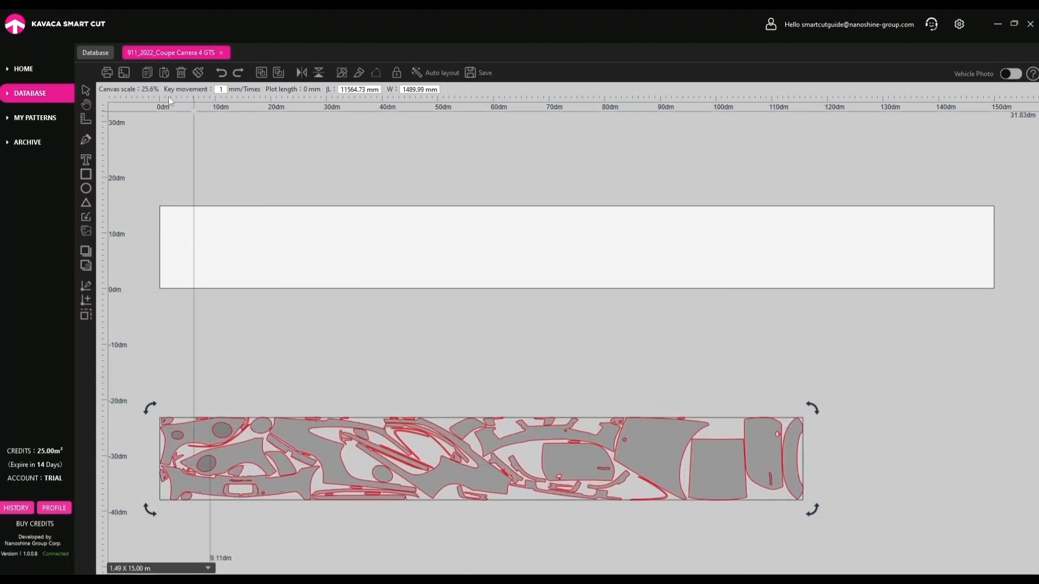
pyautogui.click(124, 74)
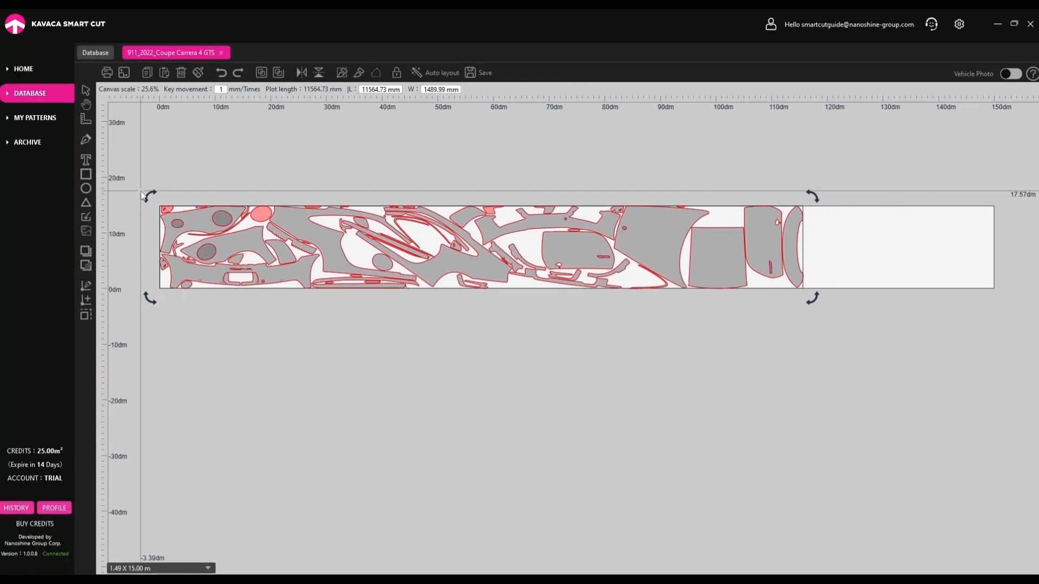
pyautogui.click(141, 192)
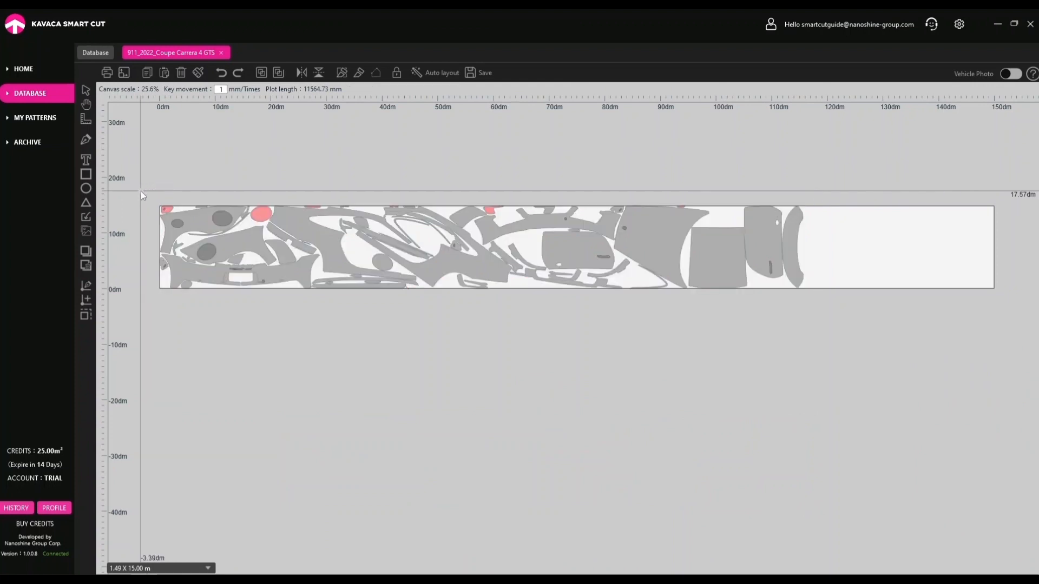
# - Save the arranged Porsche 911 layout to the saved patterns with the description "After layout"
pyautogui.scroll(3, 141, 202)
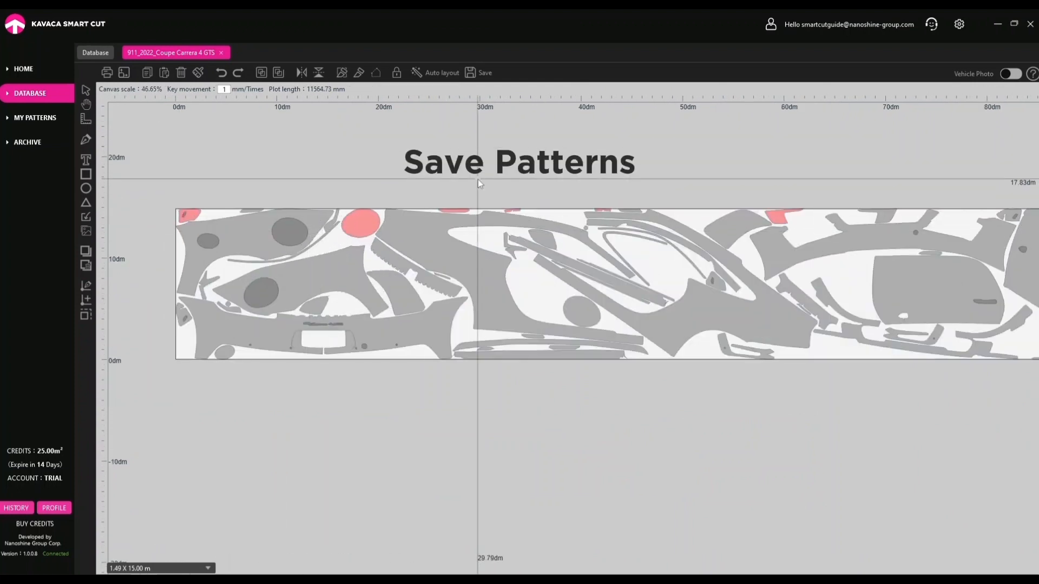
pyautogui.click(480, 79)
pyautogui.click(456, 286)
pyautogui.write('Af')
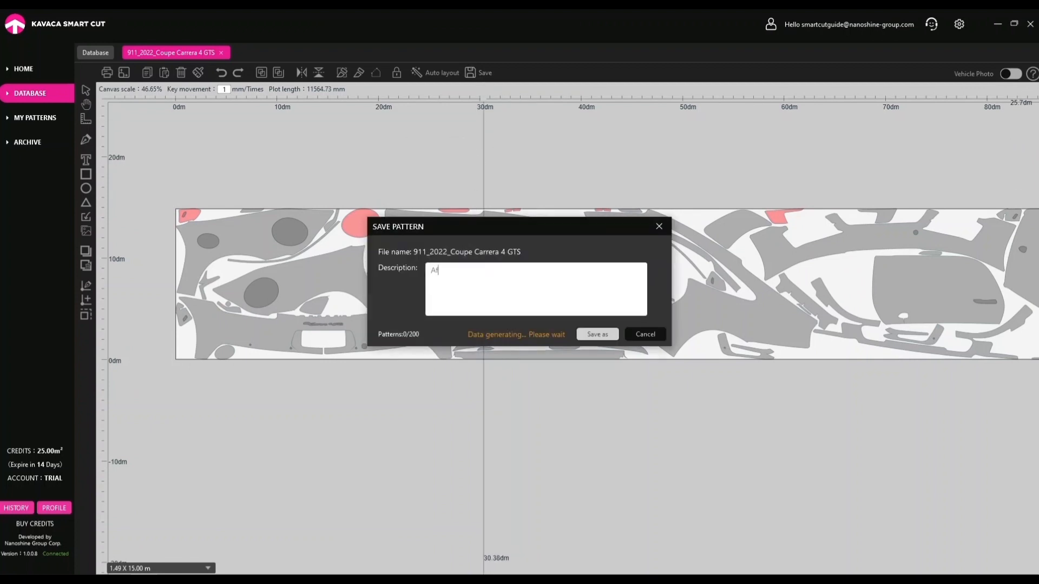
pyautogui.write('ter layout')
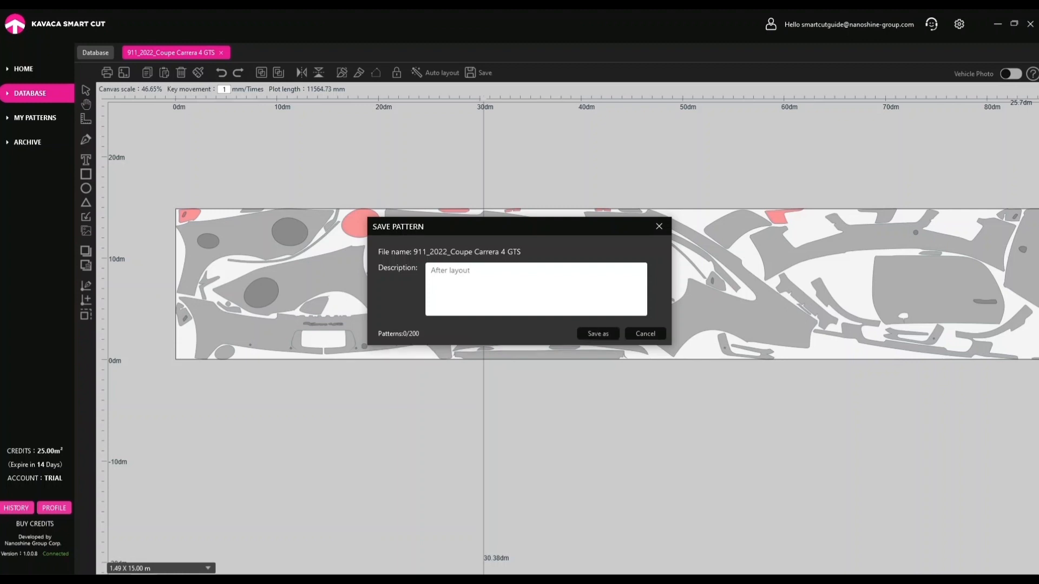
pyautogui.click(595, 336)
pyautogui.click(523, 318)
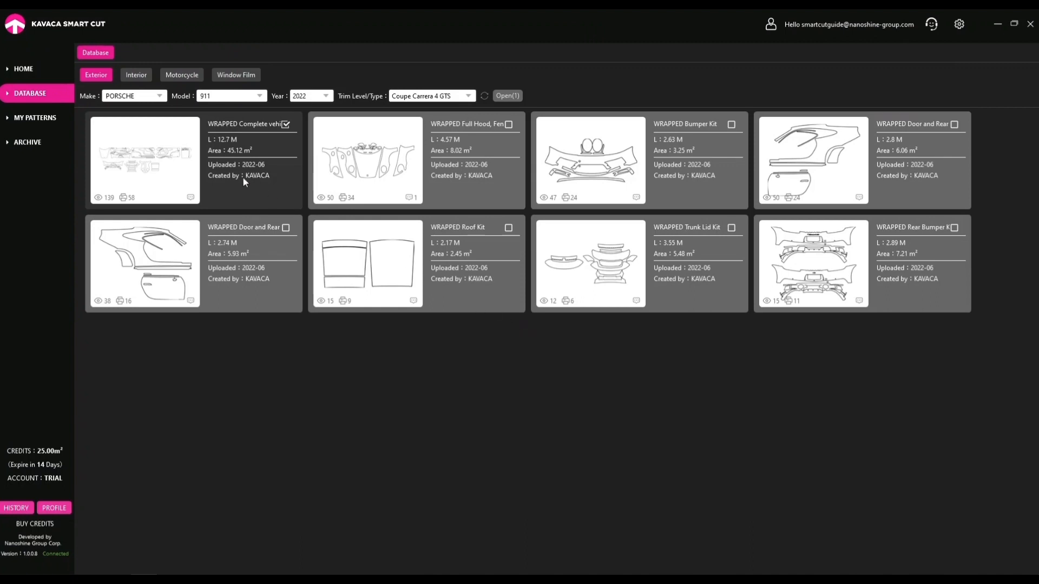
# - List the saved patterns in My Patterns and open the Porsche 911 entry described as "After layout"
pyautogui.click(25, 120)
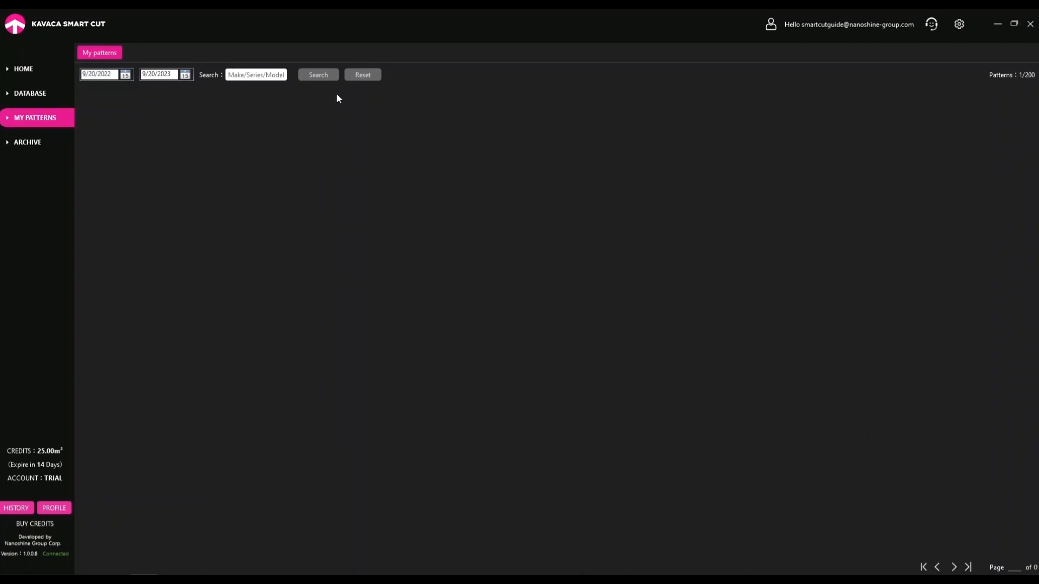
pyautogui.click(317, 75)
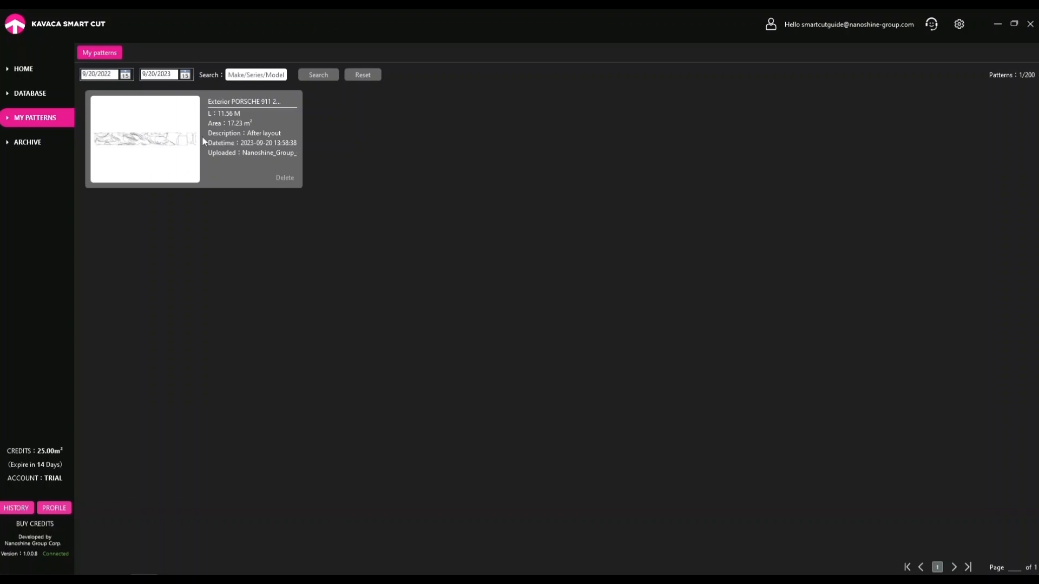
pyautogui.click(242, 75)
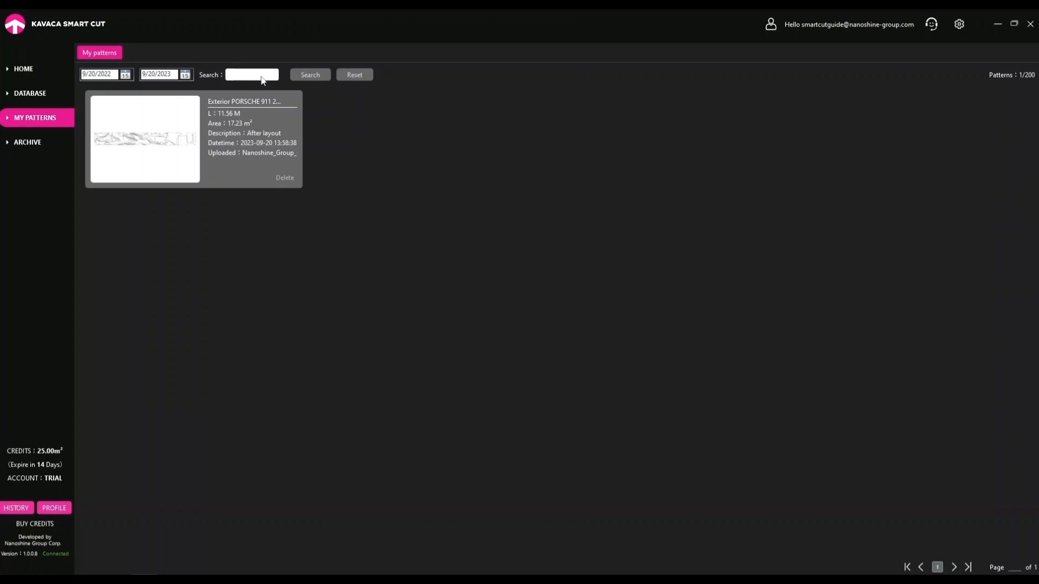
pyautogui.click(330, 141)
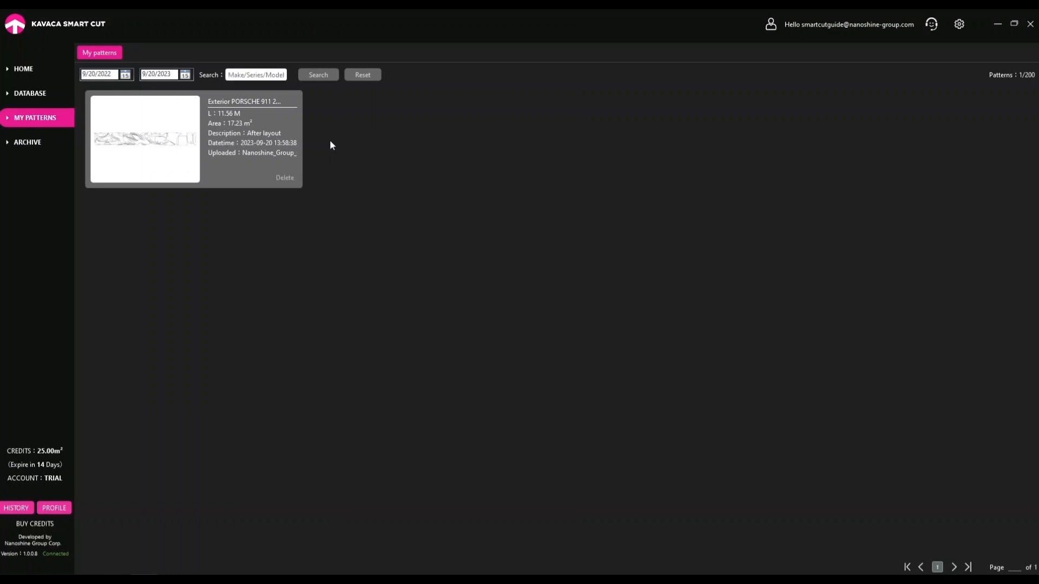
pyautogui.click(177, 146)
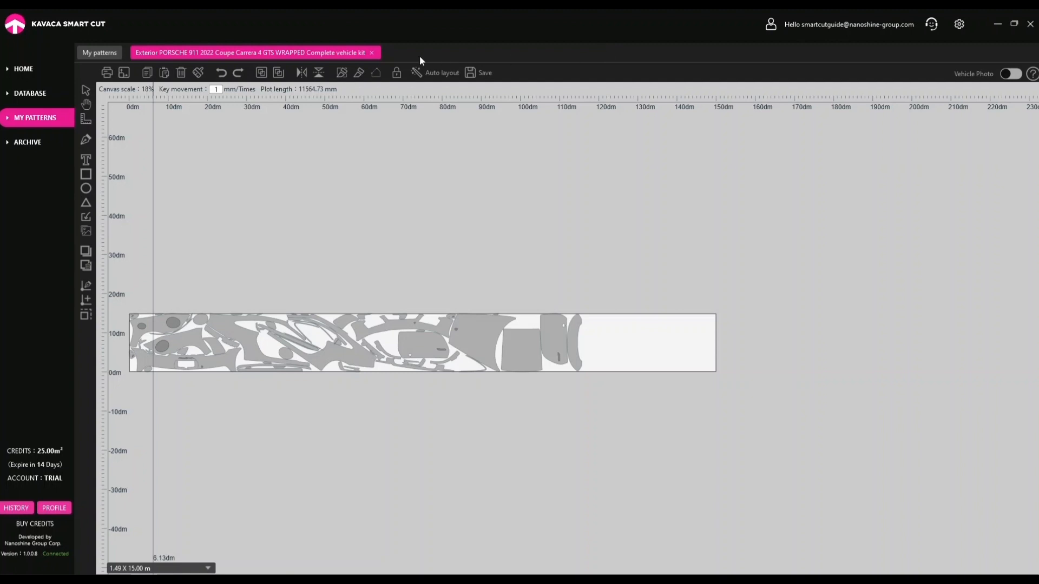
# - Open the Porsche 911 WRAPPED Bumper Kit from the database and return to the saved complete vehicle layout
pyautogui.click(36, 94)
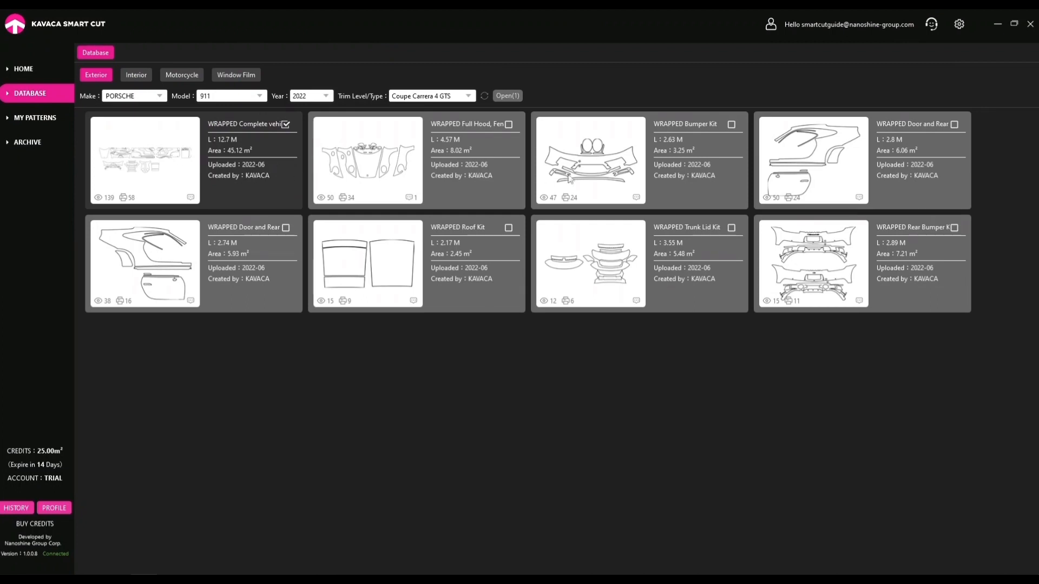
pyautogui.click(611, 172)
pyautogui.click(611, 172)
pyautogui.doubleClick(612, 172)
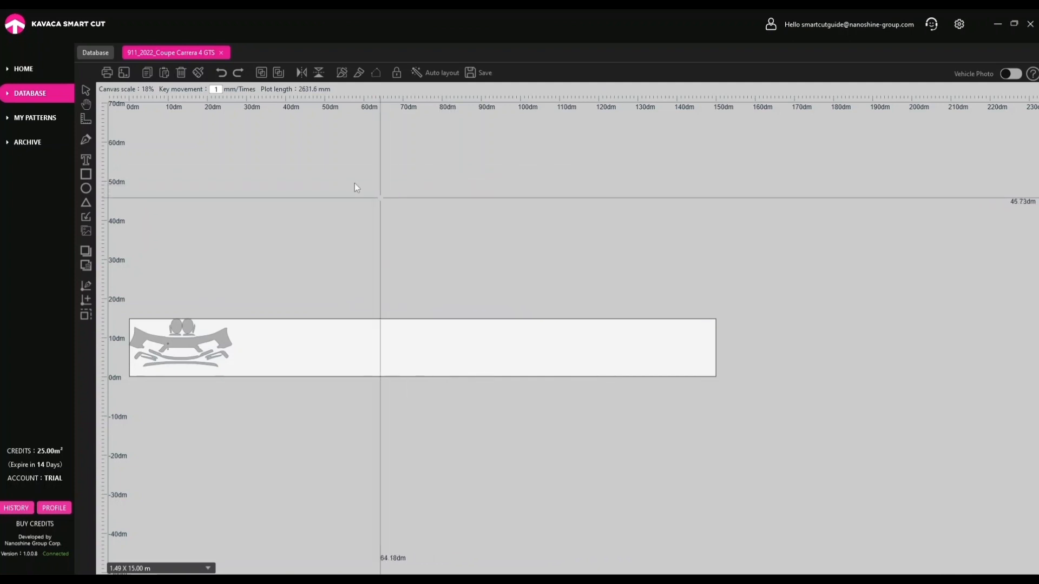
pyautogui.click(58, 115)
pyautogui.click(190, 54)
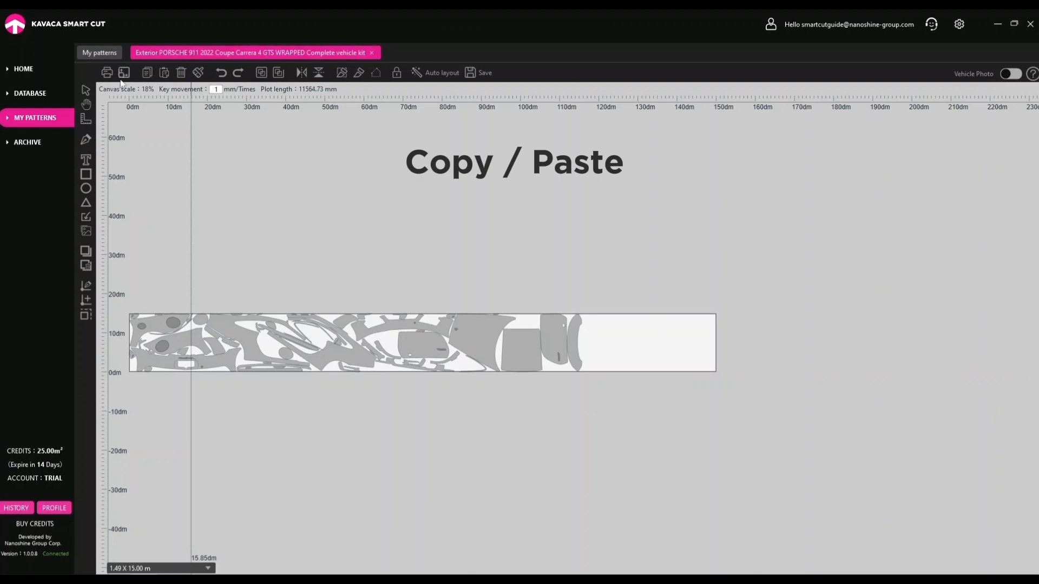
# - Filter the exterior pattern database to the 2022 Rolls-Royce Cullinan
pyautogui.click(57, 97)
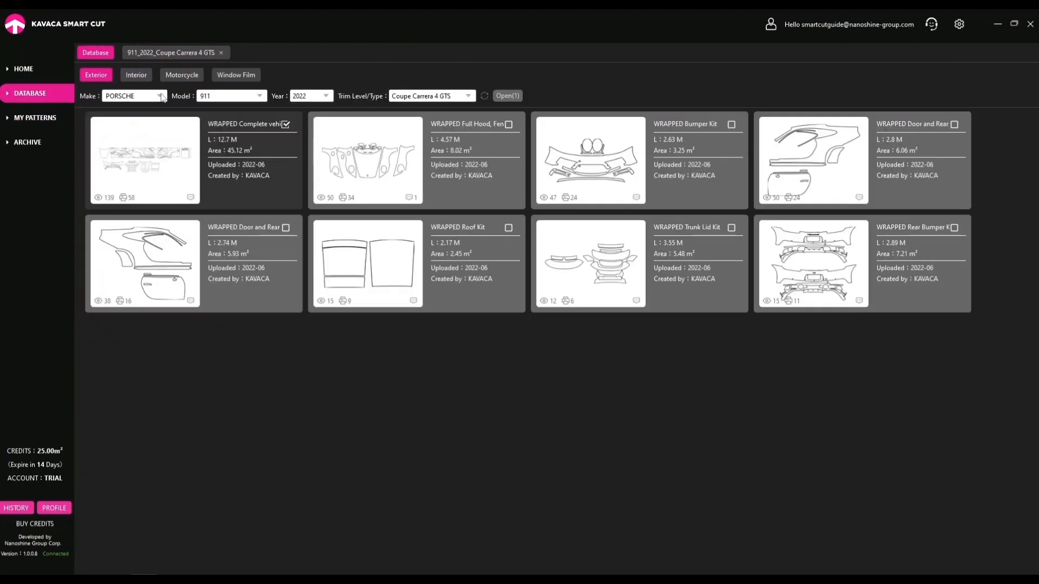
pyautogui.click(161, 98)
pyautogui.click(149, 130)
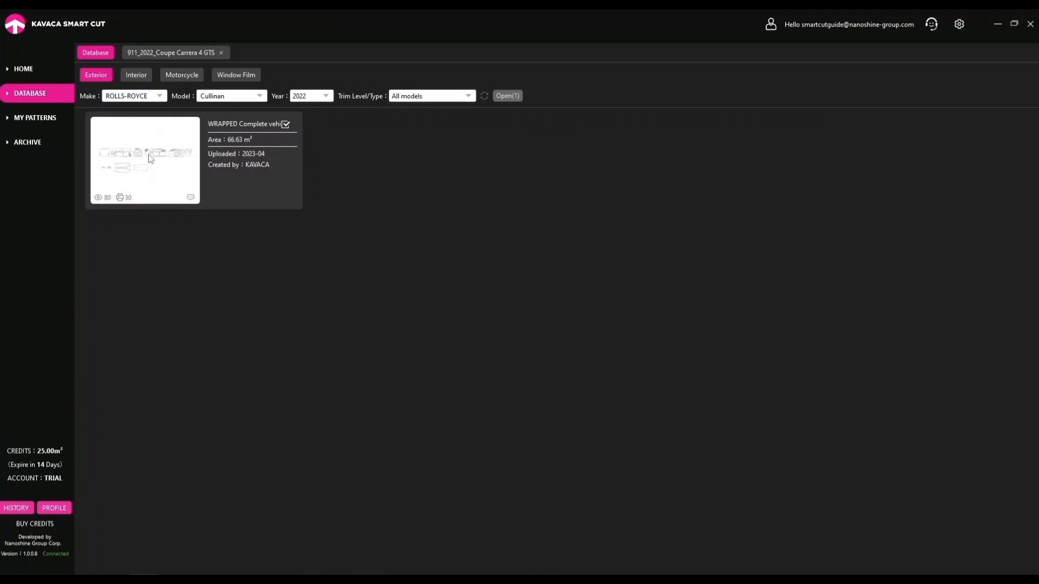
# - Open the Rolls-Royce Cullinan WRAPPED Complete vehicle kit and copy the right-hand upper fender pattern from the second pattern group
pyautogui.doubleClick(151, 158)
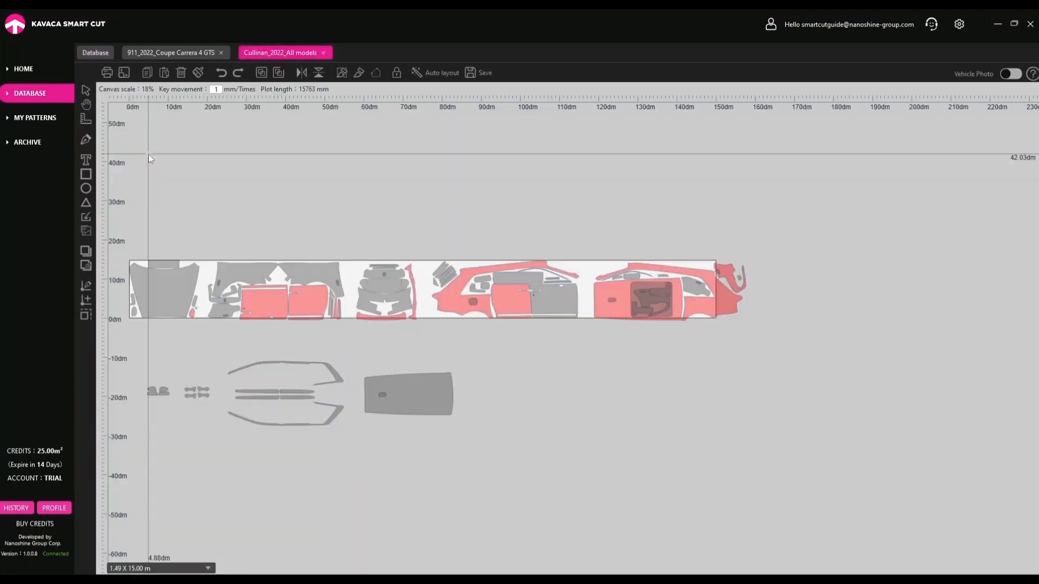
pyautogui.moveTo(199, 196); pyautogui.dragTo(210, 177)
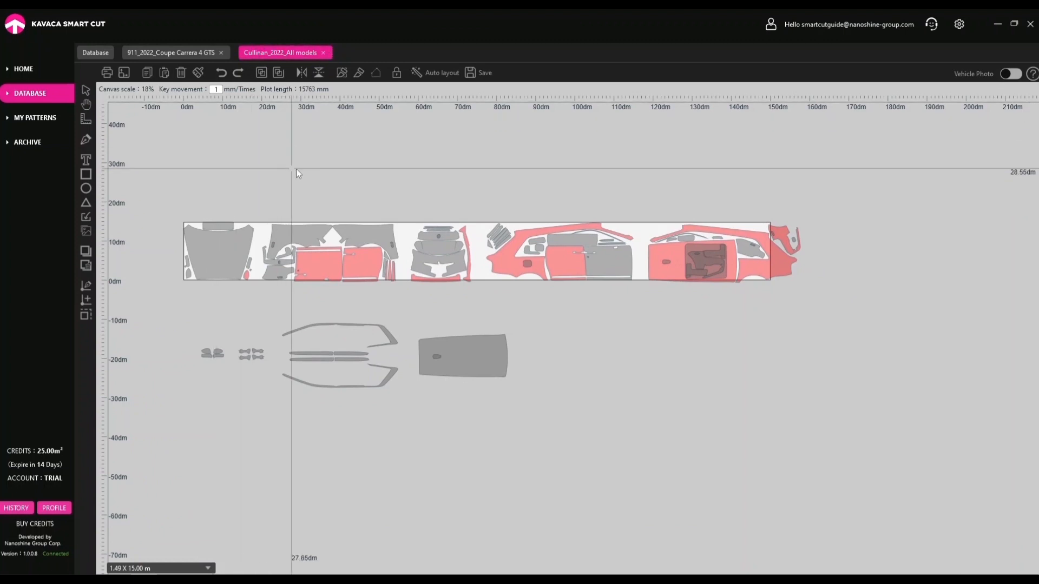
pyautogui.click(377, 235)
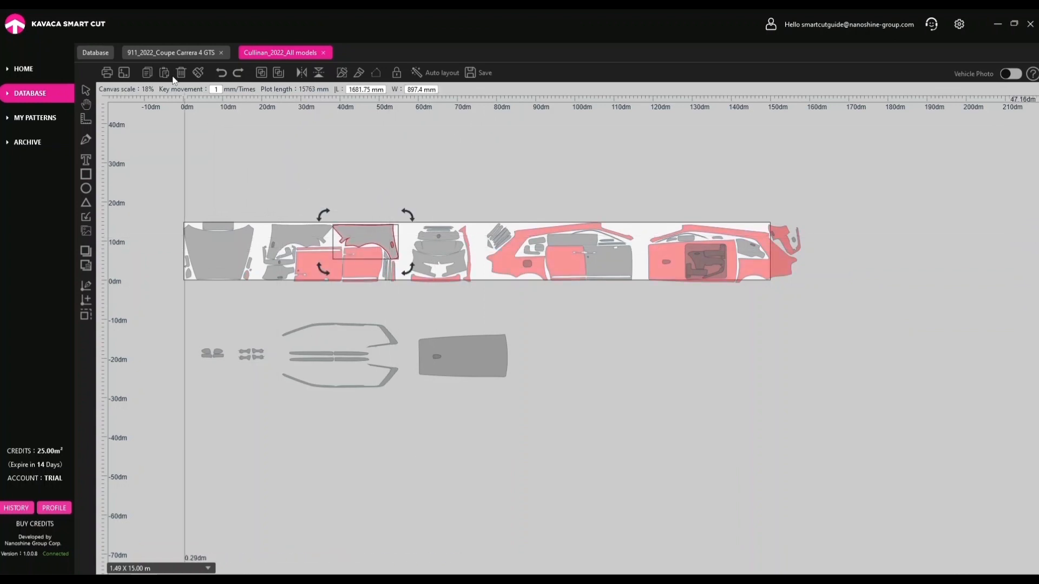
pyautogui.click(149, 75)
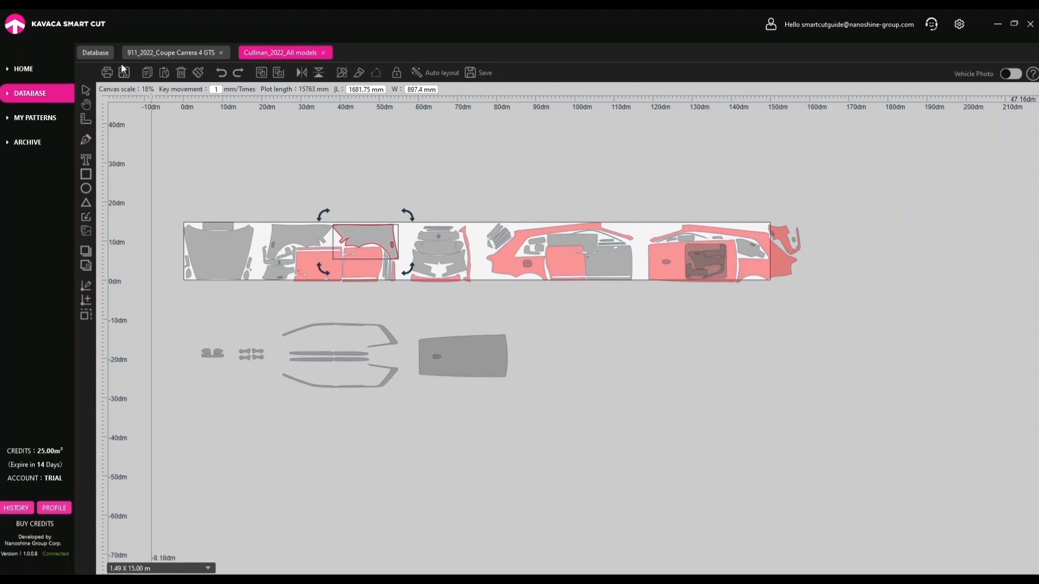
# - Paste two copies of the Cullinan fender side by side to the right of the bumper patterns in the Porsche 911 database layout
pyautogui.click(144, 54)
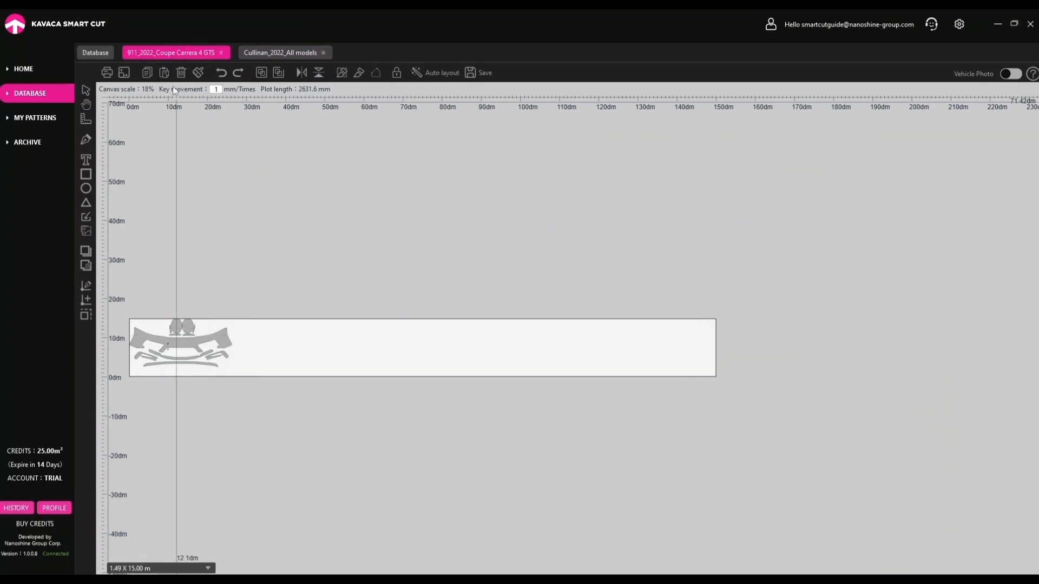
pyautogui.click(251, 326)
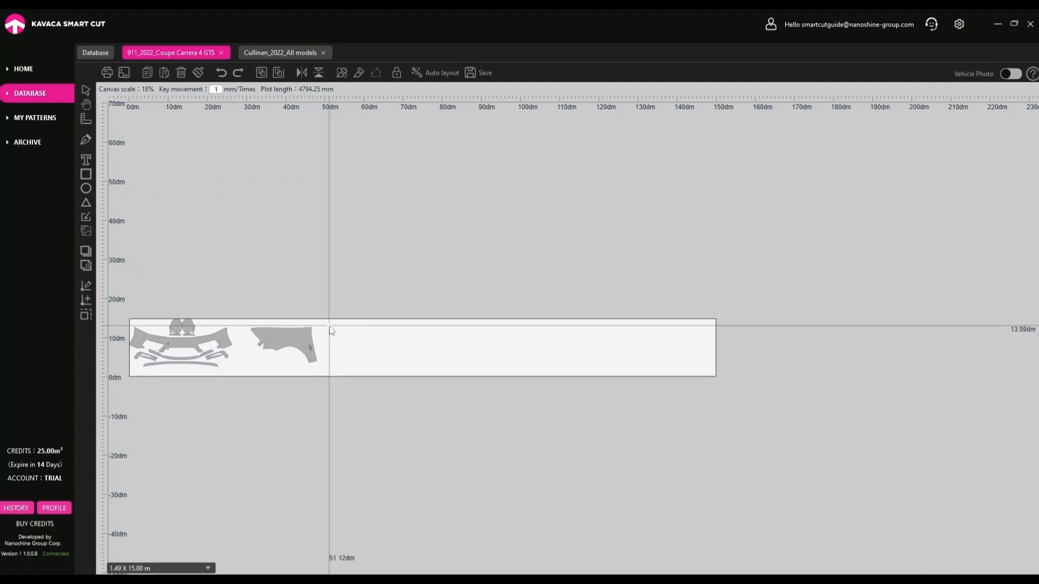
pyautogui.hotkey('ctrl', 'v')
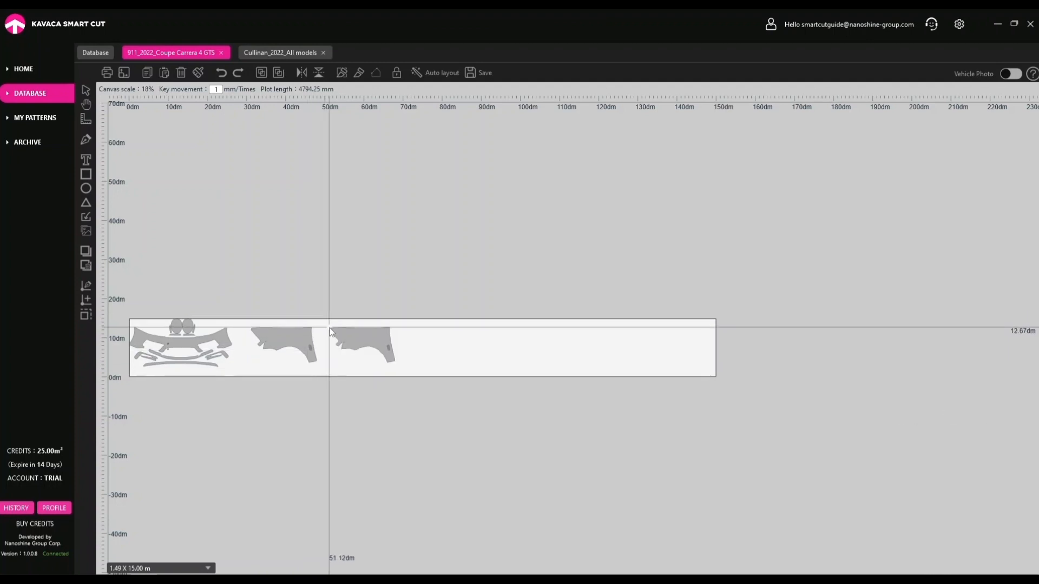
pyautogui.click(330, 332)
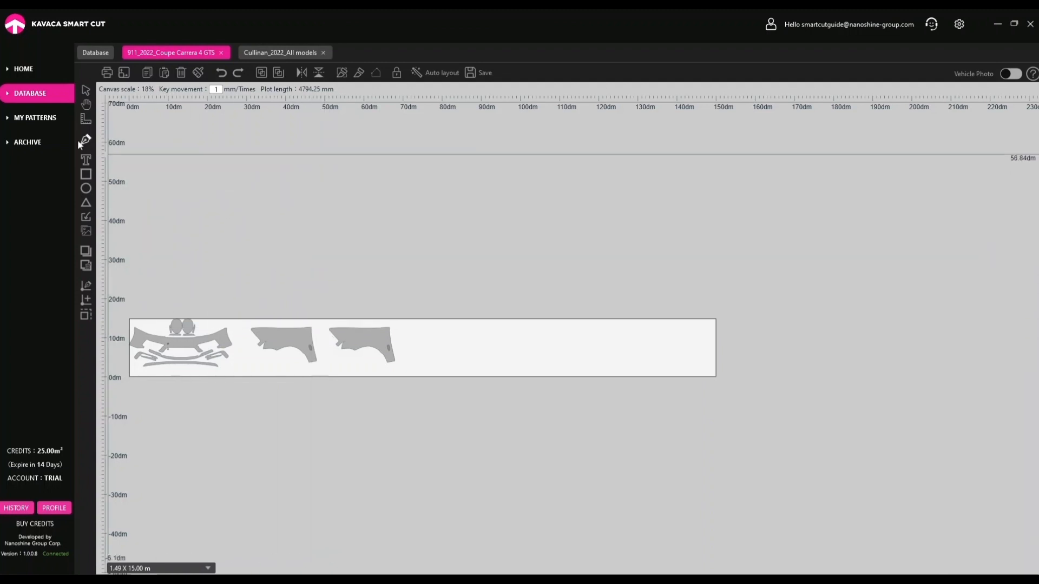
# - Copy the two patterns at the far right end of the saved Porsche 911 complete vehicle layout in My Patterns
pyautogui.click(48, 120)
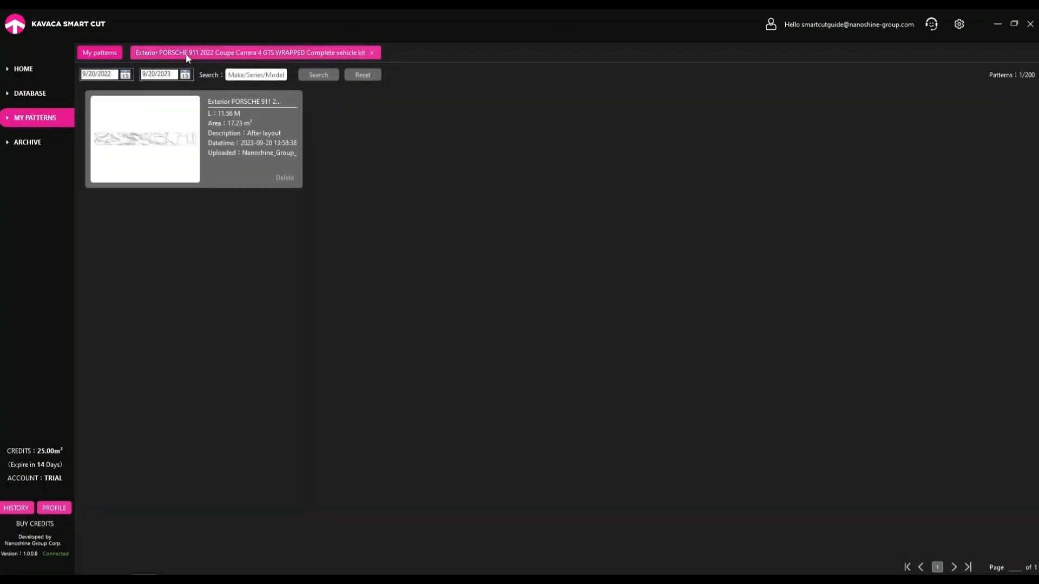
pyautogui.click(186, 53)
pyautogui.moveTo(598, 291); pyautogui.dragTo(543, 385)
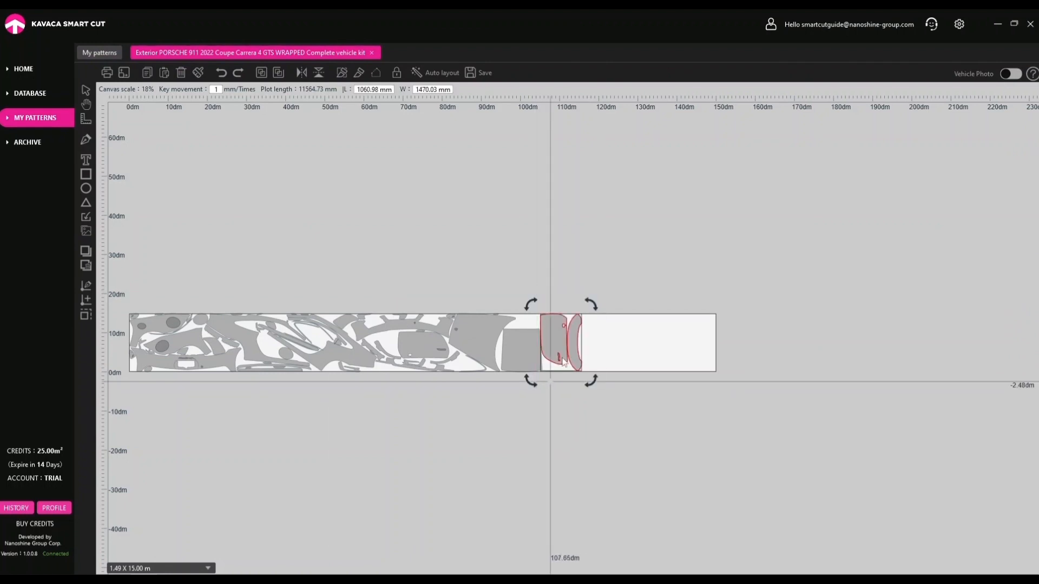
pyautogui.click(149, 75)
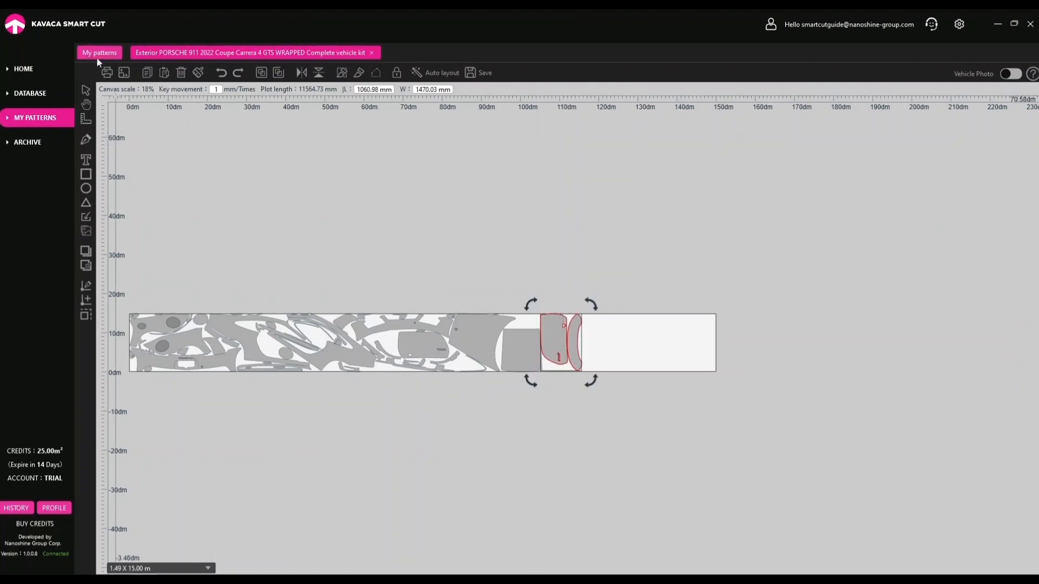
# - Paste the two copied patterns into the Porsche 911 database layout, to the right of the second fender
pyautogui.click(63, 90)
pyautogui.click(163, 53)
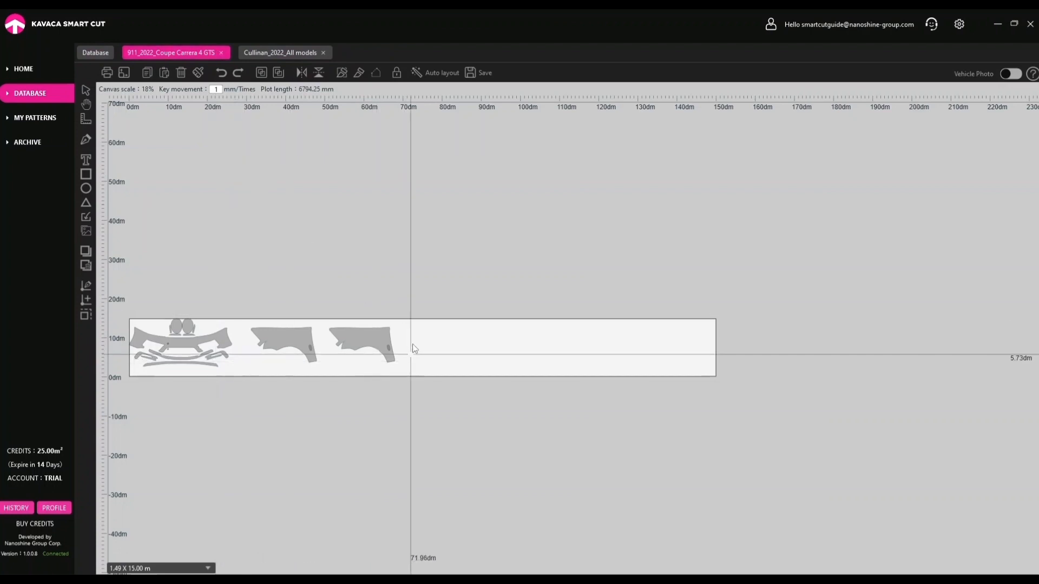
pyautogui.hotkey('ctrl', 'v')
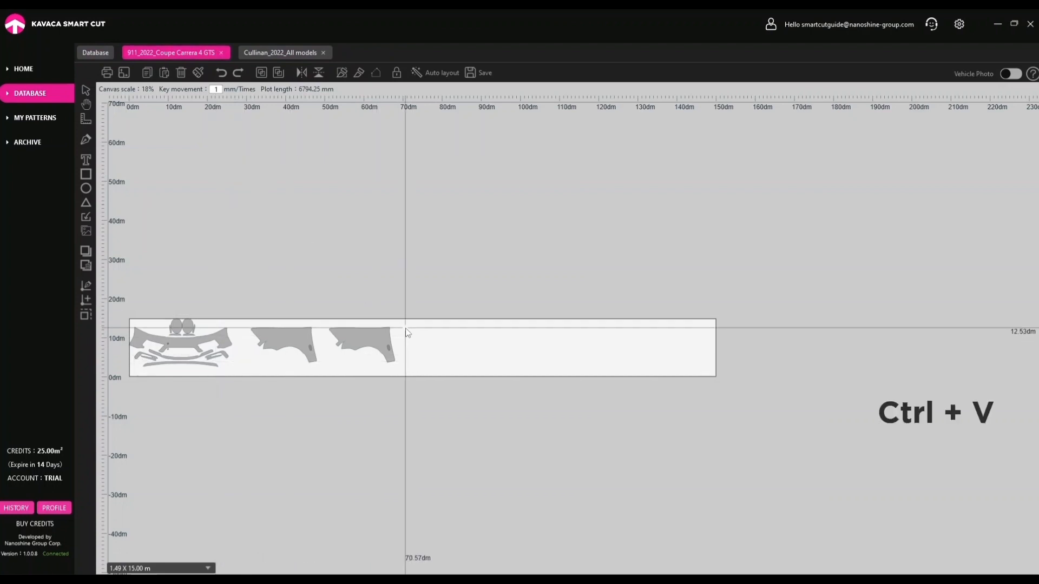
pyautogui.moveTo(417, 382); pyautogui.dragTo(383, 391)
pyautogui.moveTo(468, 320); pyautogui.dragTo(404, 392)
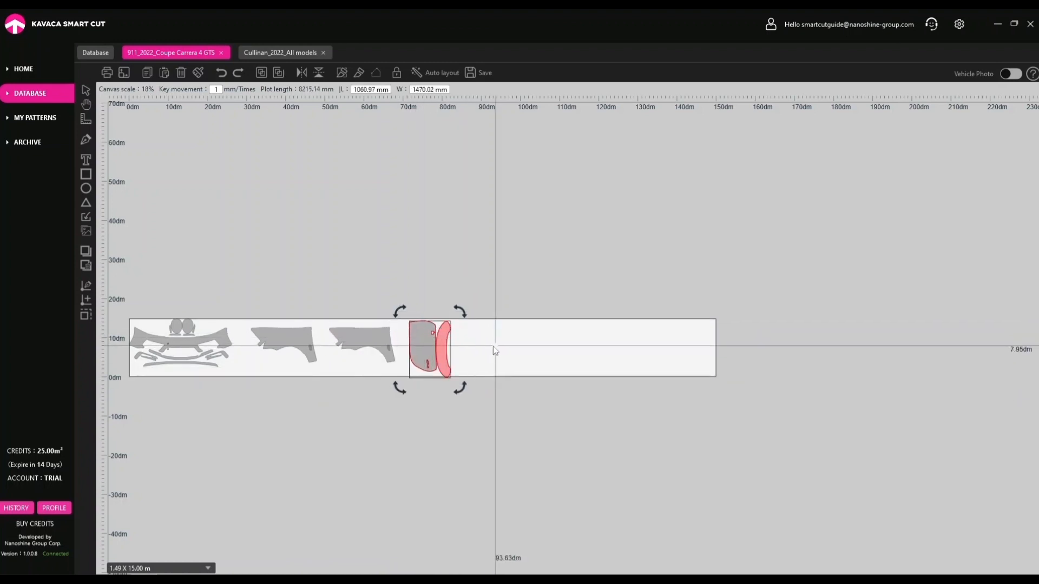
pyautogui.click(470, 347)
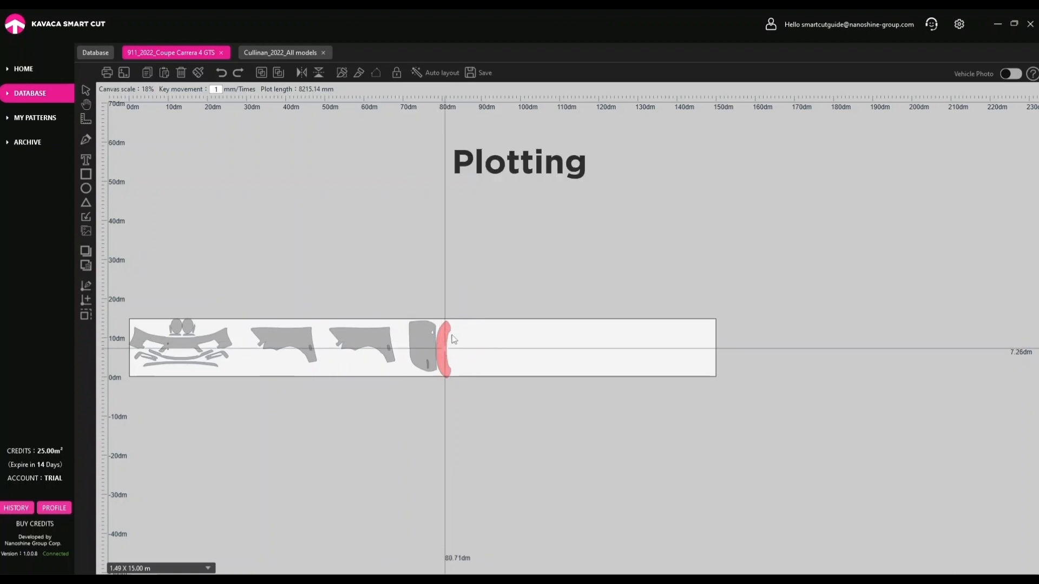
# - Nudge the large pasted panel away from the curved pattern and move the curved pattern up inside the film boundary
pyautogui.scroll(10, 439, 360)
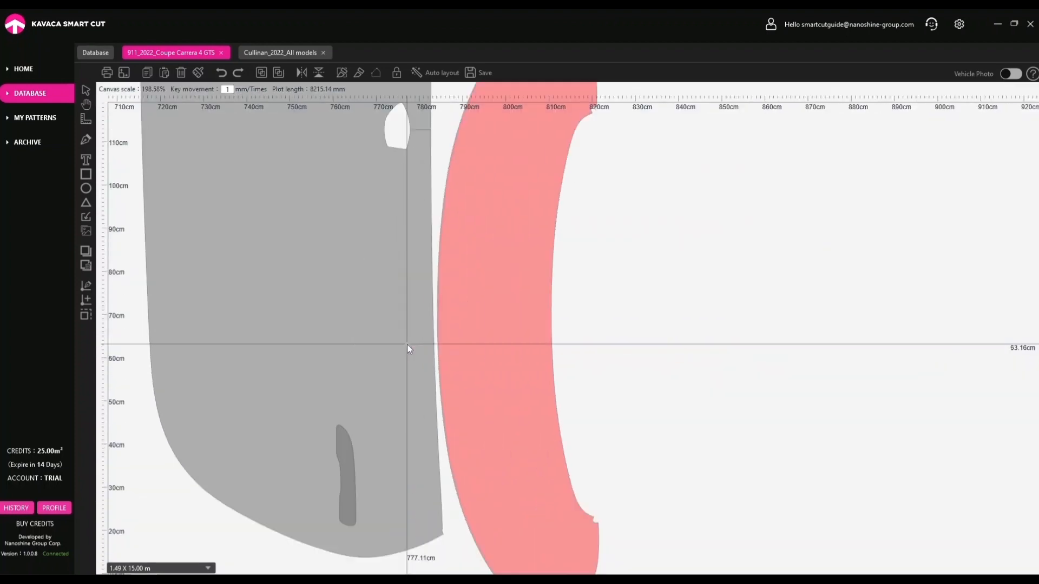
pyautogui.moveTo(406, 344); pyautogui.dragTo(386, 352)
pyautogui.click(563, 404)
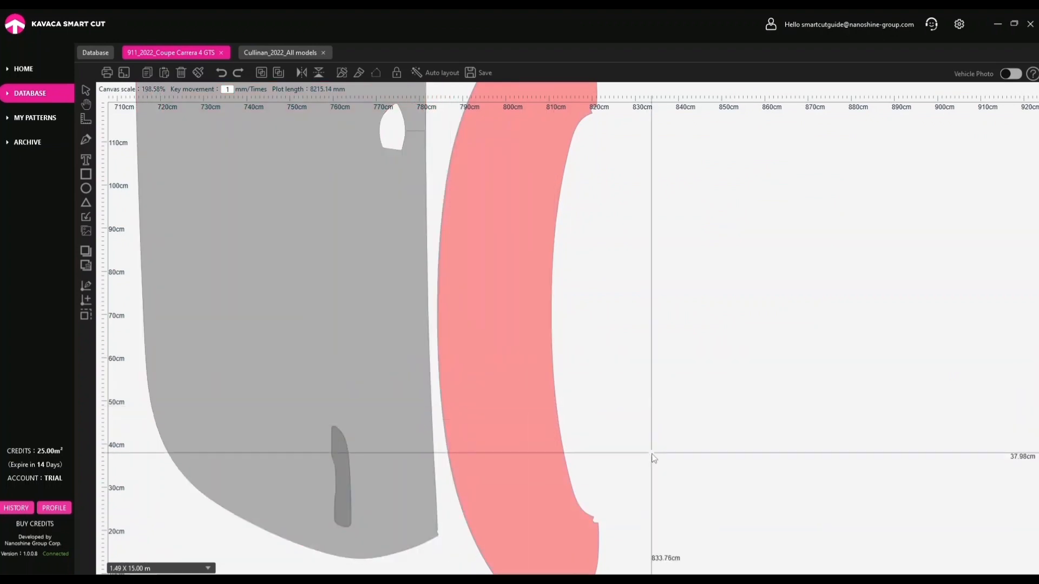
pyautogui.scroll(-3, 653, 391)
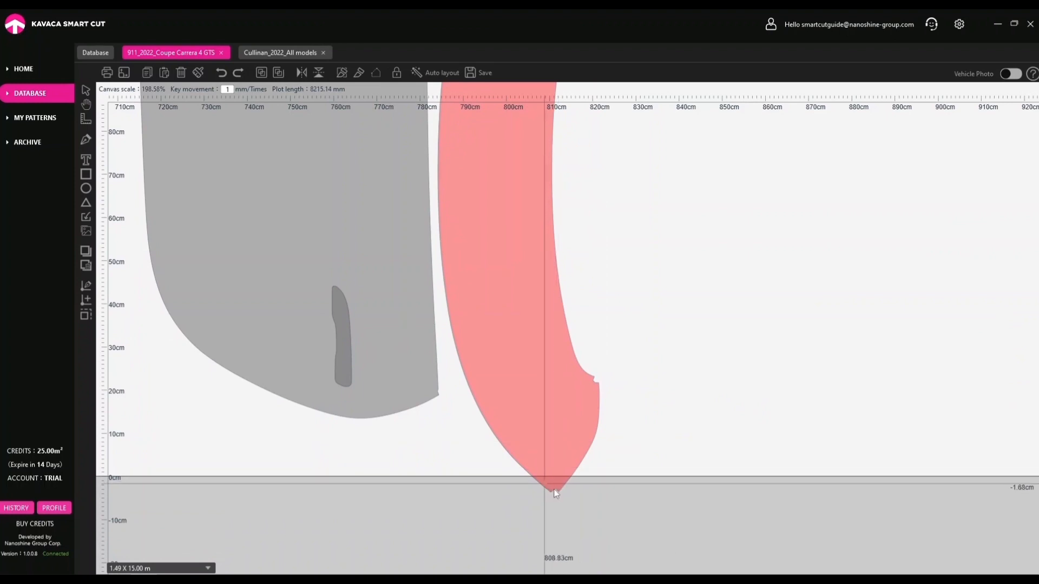
pyautogui.moveTo(551, 411); pyautogui.dragTo(545, 396)
pyautogui.scroll(-5, 579, 367)
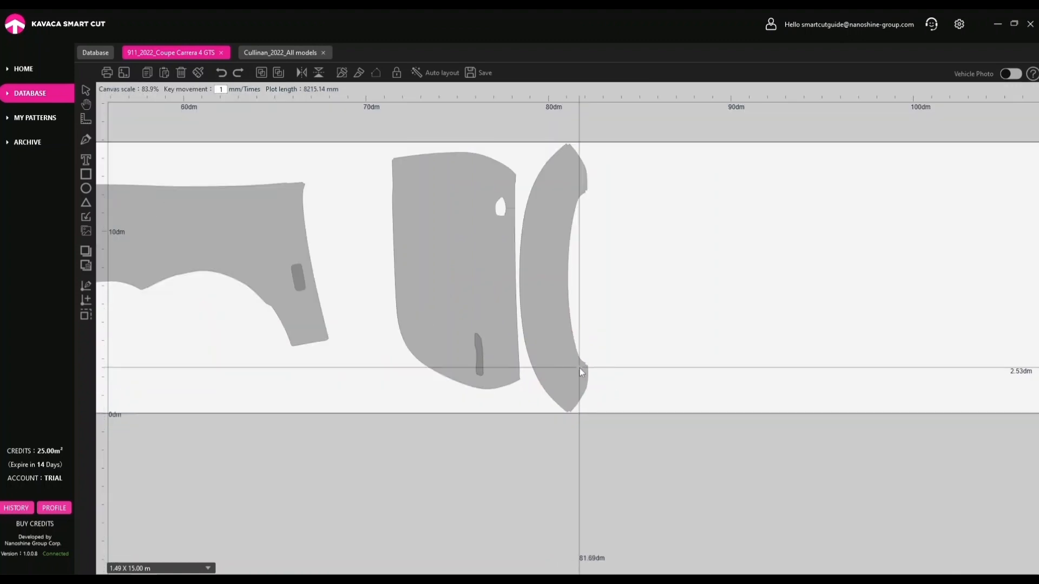
# - Move the curved pattern down across the lower film edge and try to plot the layout
pyautogui.moveTo(556, 319); pyautogui.dragTo(557, 336)
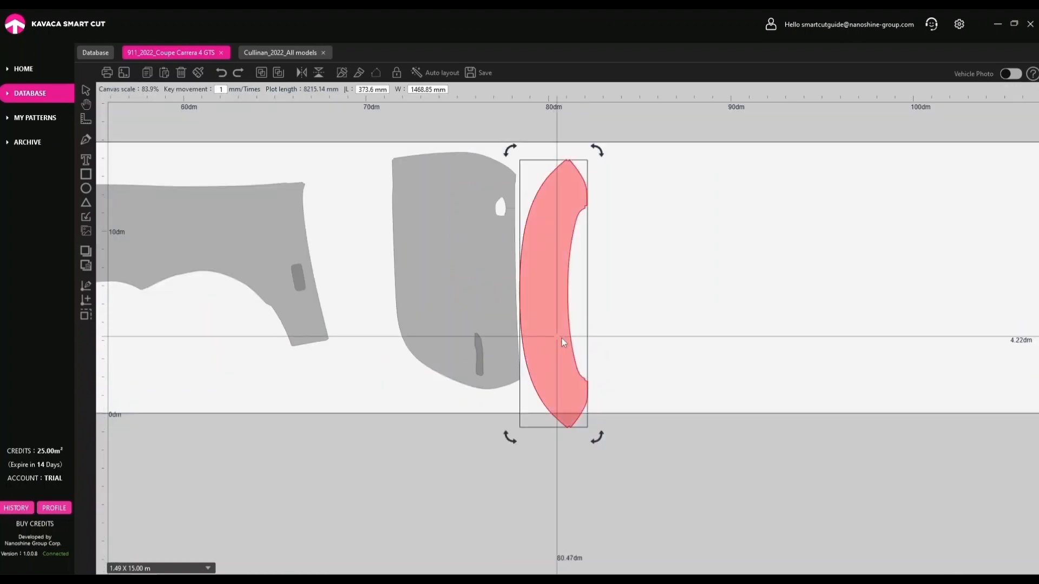
pyautogui.click(106, 73)
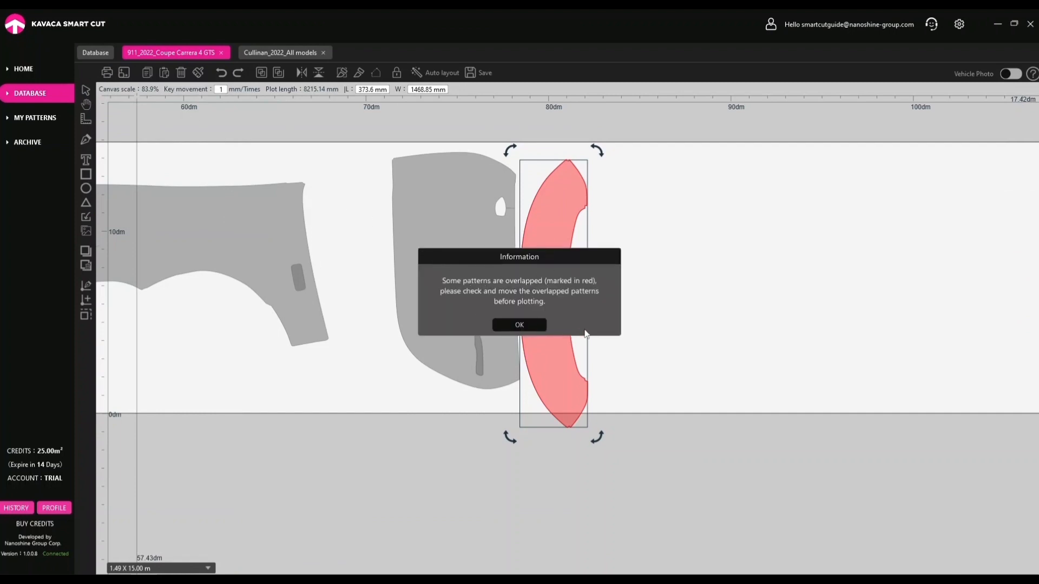
pyautogui.click(520, 327)
# - Move the curved pattern back inside the film boundary and check the whole layout in the plotting preview
pyautogui.click(648, 299)
pyautogui.moveTo(570, 306); pyautogui.dragTo(564, 292)
pyautogui.click(636, 284)
pyautogui.scroll(-5, 636, 284)
pyautogui.moveTo(413, 251); pyautogui.dragTo(563, 243)
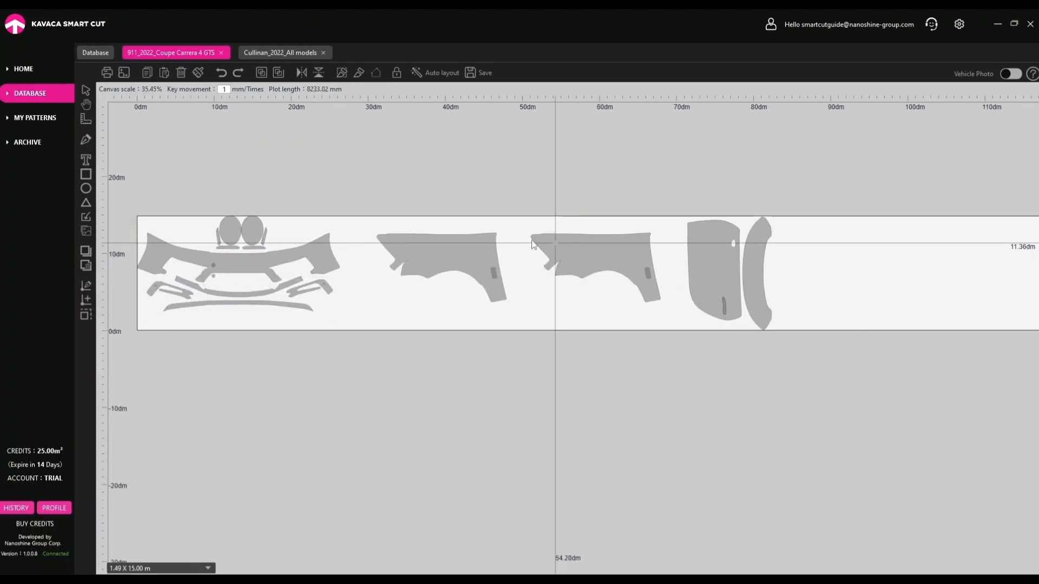
pyautogui.click(107, 73)
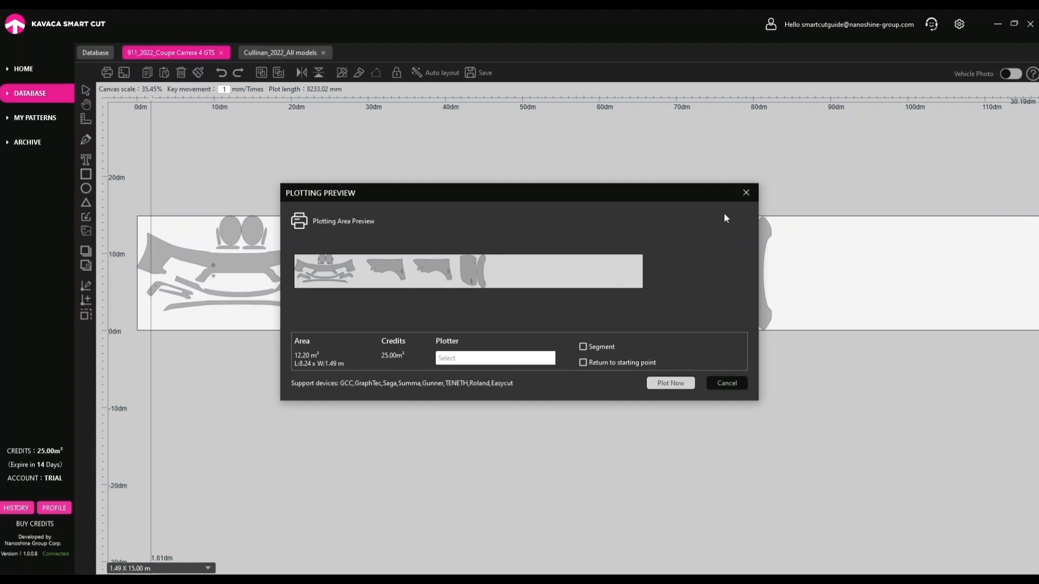
pyautogui.click(746, 192)
# - Move the curved pattern below the film area to exclude it from plotting and check the plotting preview
pyautogui.click(762, 266)
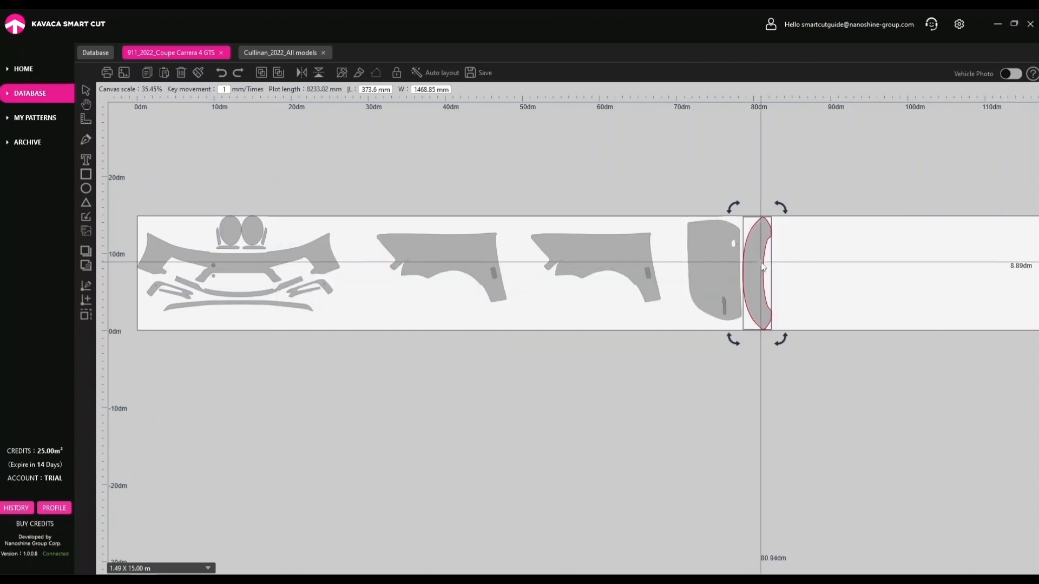
pyautogui.moveTo(759, 258); pyautogui.dragTo(757, 405)
pyautogui.click(707, 391)
pyautogui.click(108, 74)
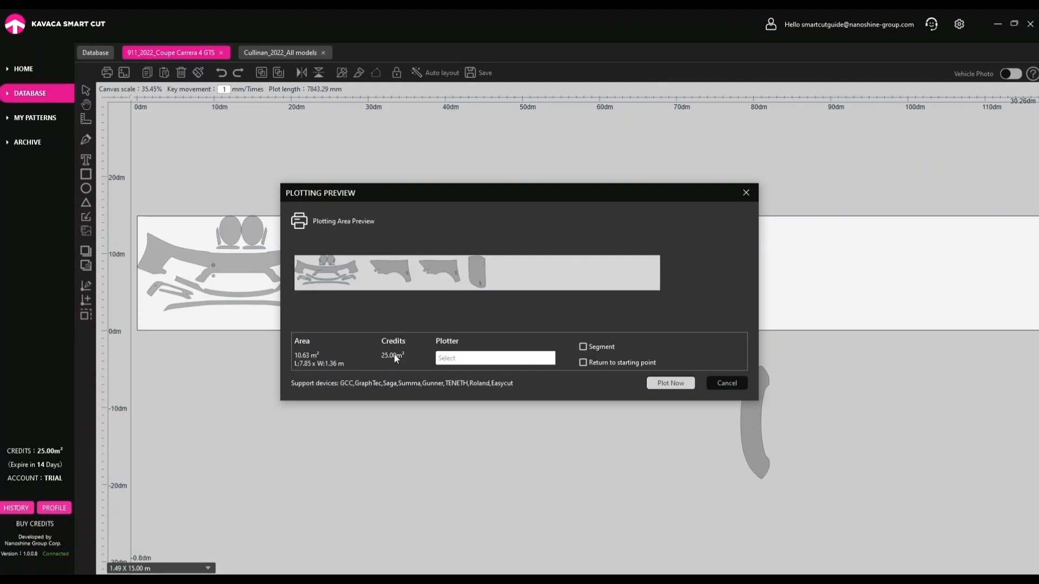
pyautogui.click(726, 383)
# - Rotate the first pasted fender pattern slightly counterclockwise and deselect it
pyautogui.click(381, 243)
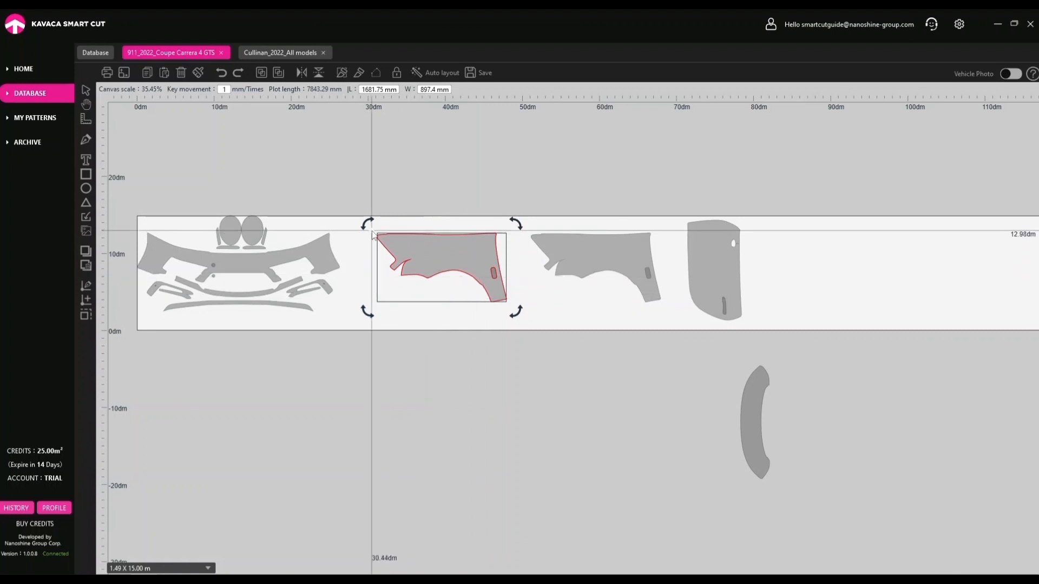
pyautogui.moveTo(375, 233); pyautogui.dragTo(508, 303)
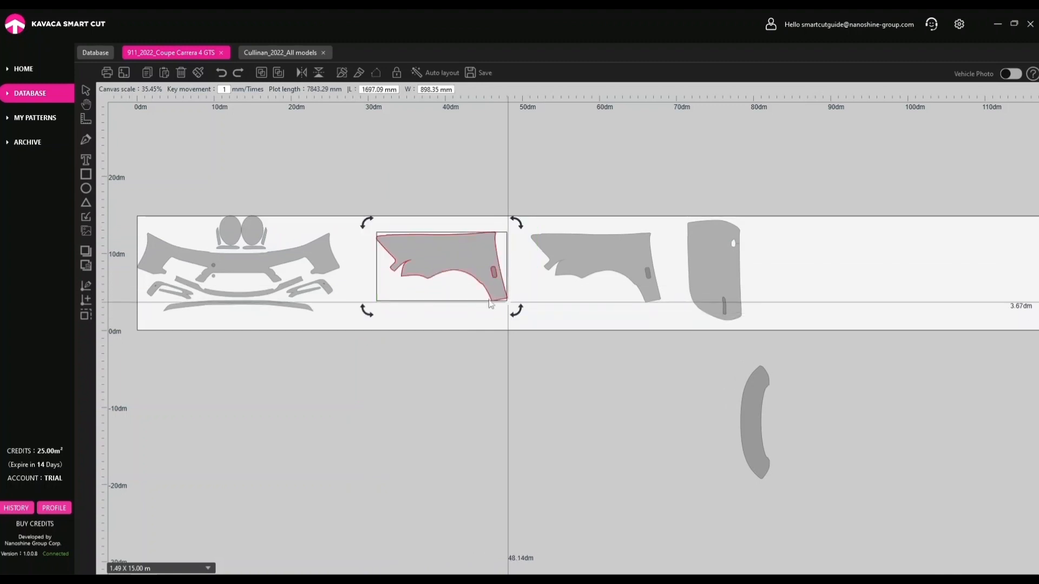
pyautogui.click(536, 318)
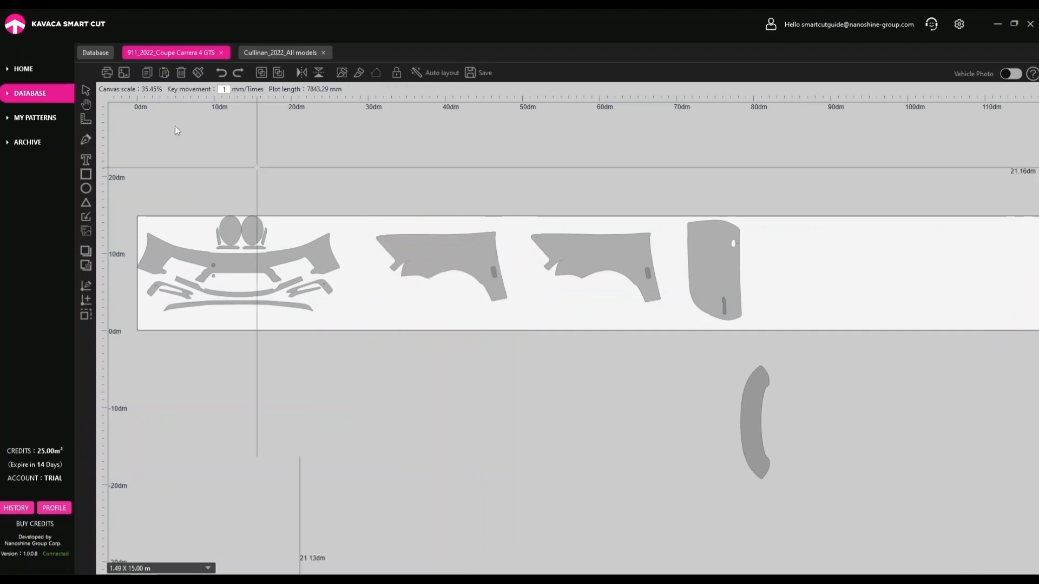
# - Open the plotting preview and apply segmentation with a segment length of 200 mm
pyautogui.click(107, 74)
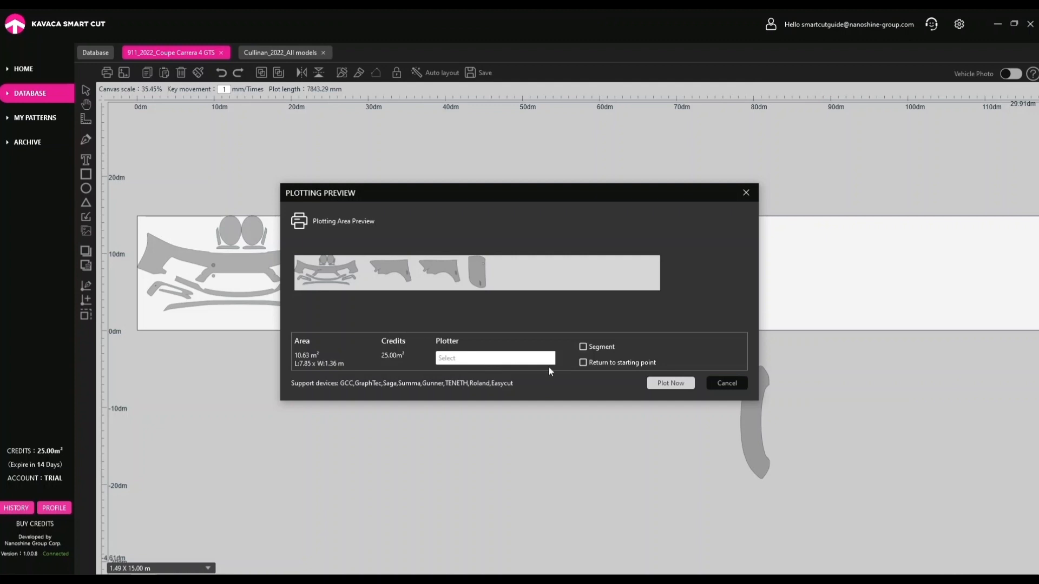
pyautogui.click(583, 348)
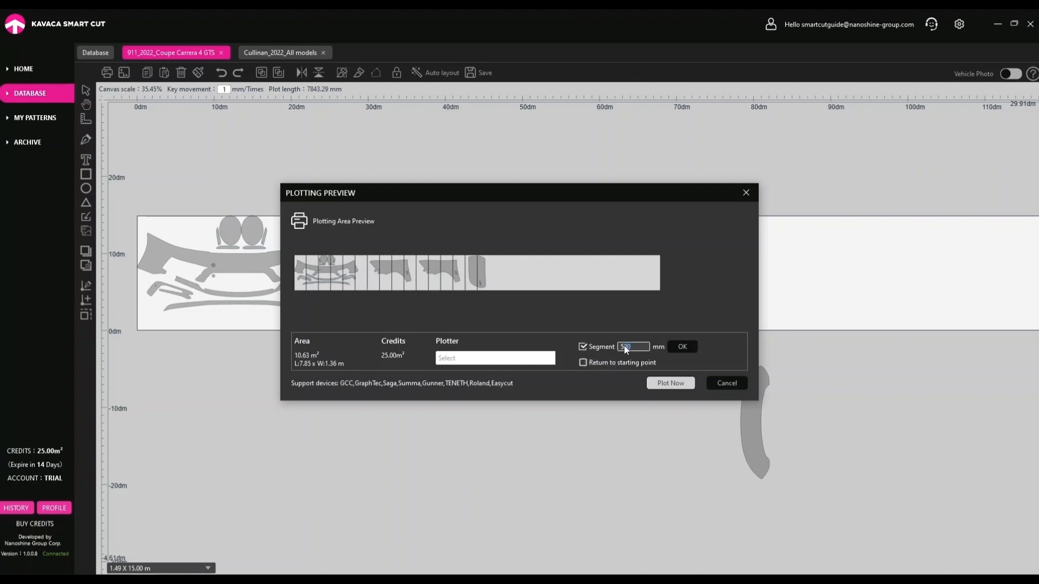
pyautogui.press('BackSpace')
pyautogui.click(672, 346)
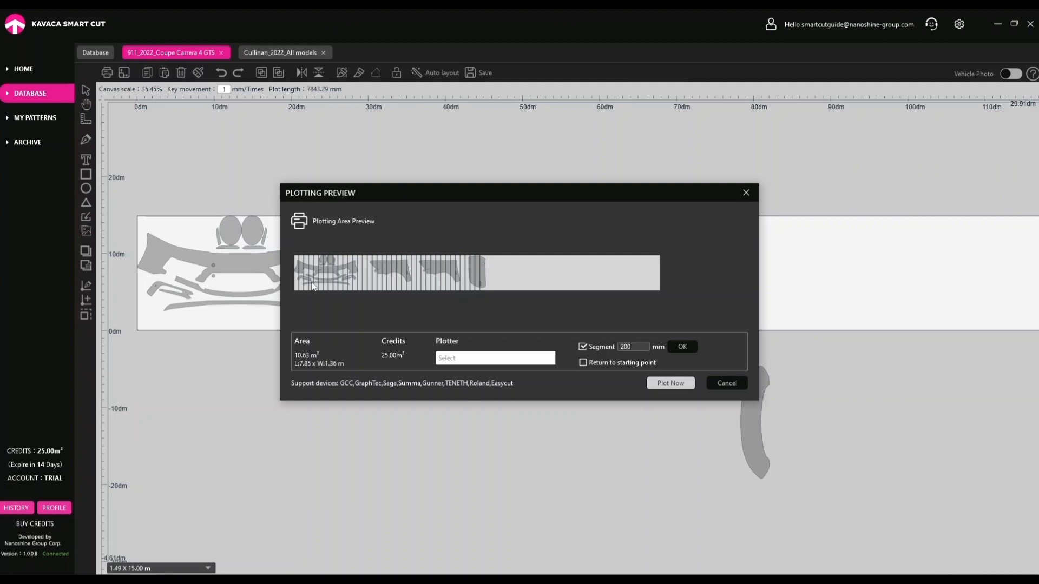
# - Turn off Segment, toggle Return to starting point on and off, and cancel the plotting preview
pyautogui.click(583, 347)
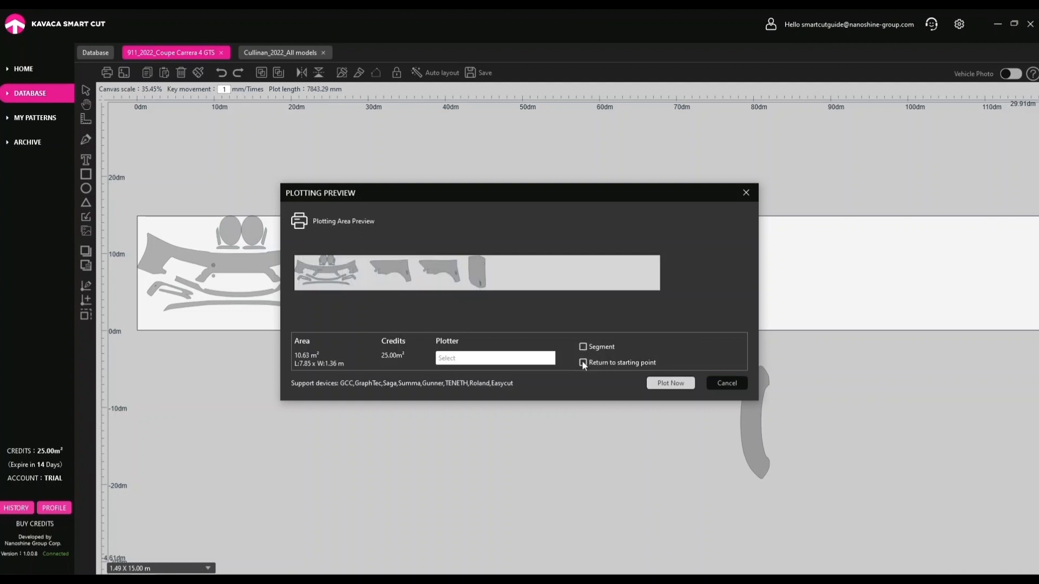
pyautogui.click(582, 362)
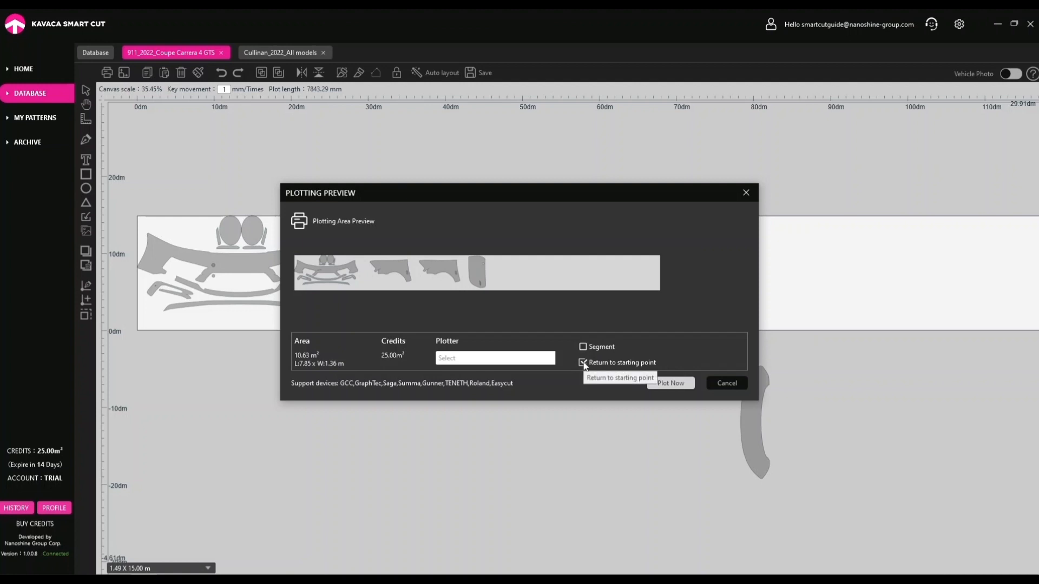
pyautogui.click(584, 364)
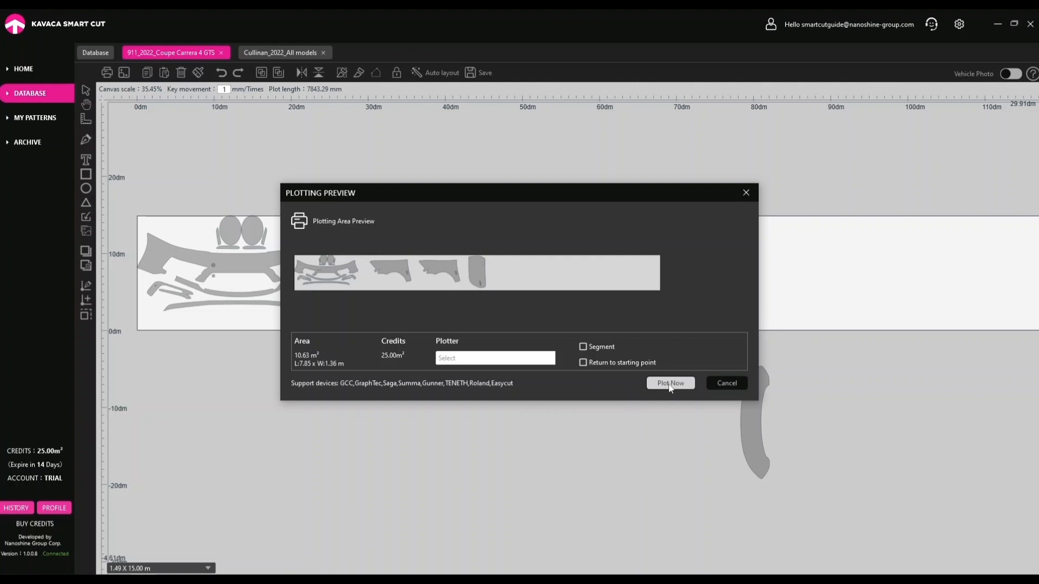
pyautogui.click(726, 383)
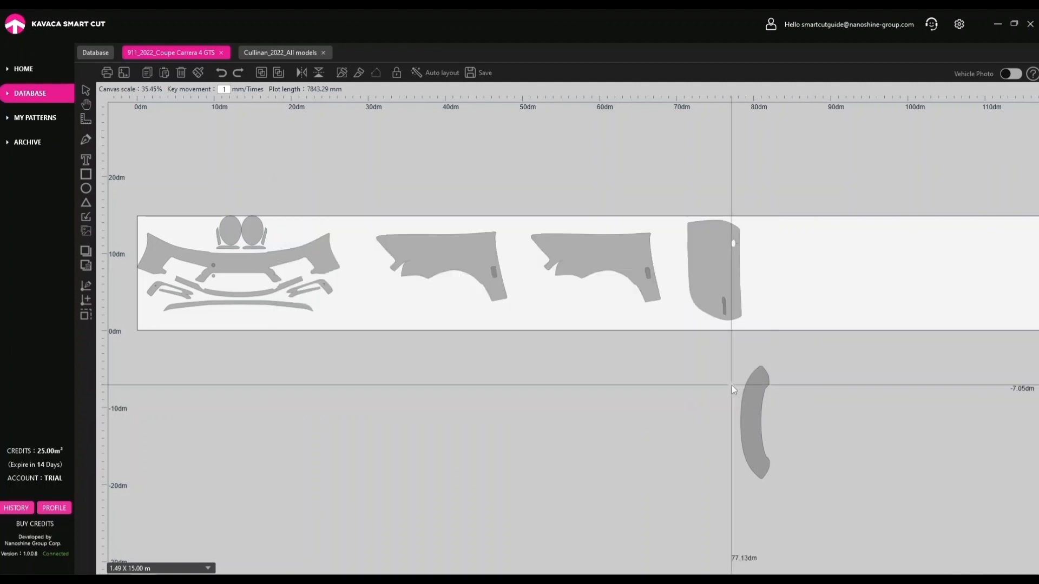
# - Switch to the Cullinan 2022 All models layout and move all patterns lying on the film to the area above it
pyautogui.click(289, 54)
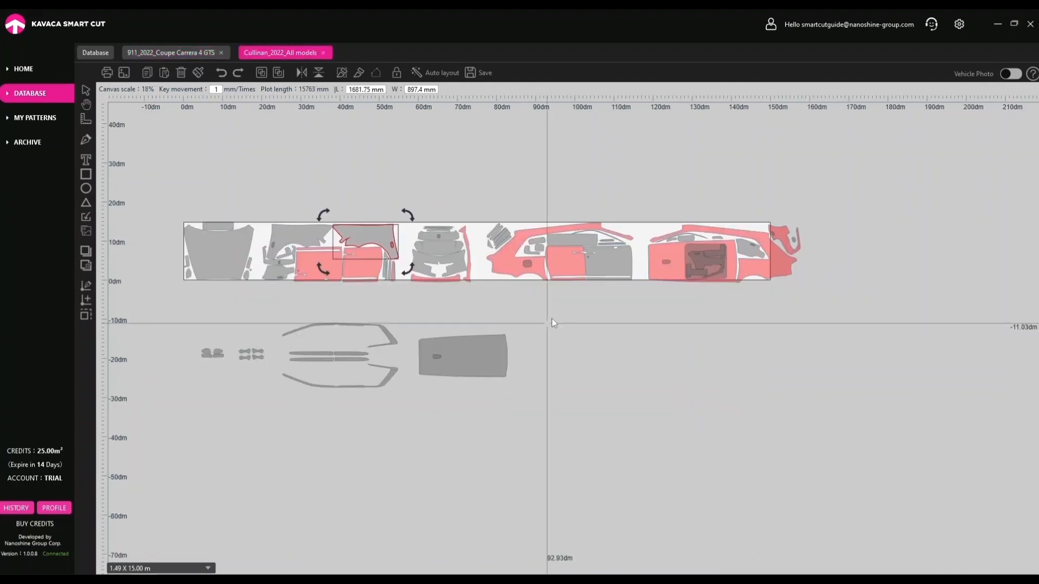
pyautogui.moveTo(171, 204); pyautogui.dragTo(760, 187)
pyautogui.click(634, 290)
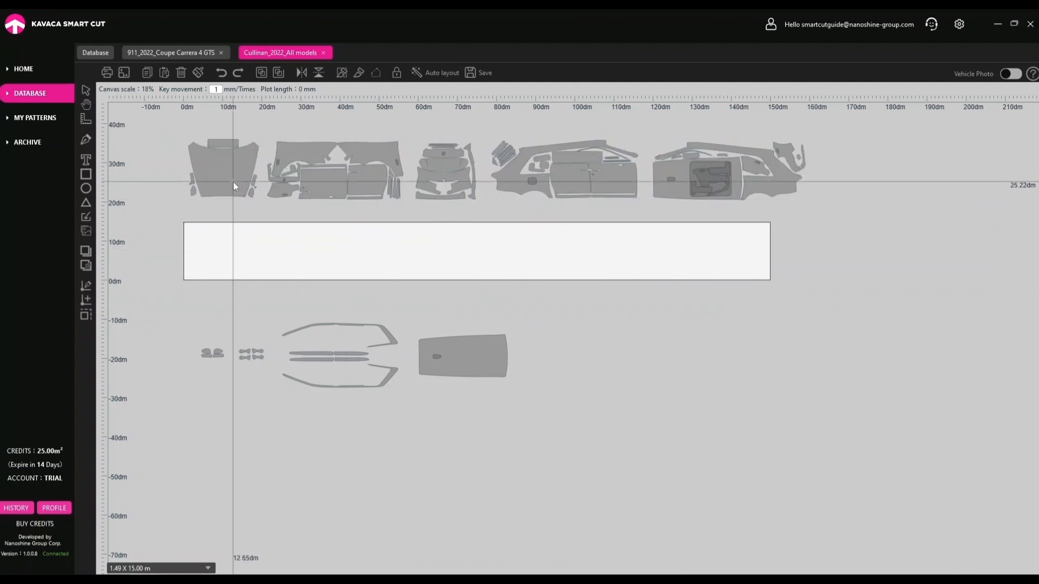
# - Place the first three pattern groups onto the film one after another, starting with the hood group
pyautogui.moveTo(170, 131); pyautogui.dragTo(266, 209)
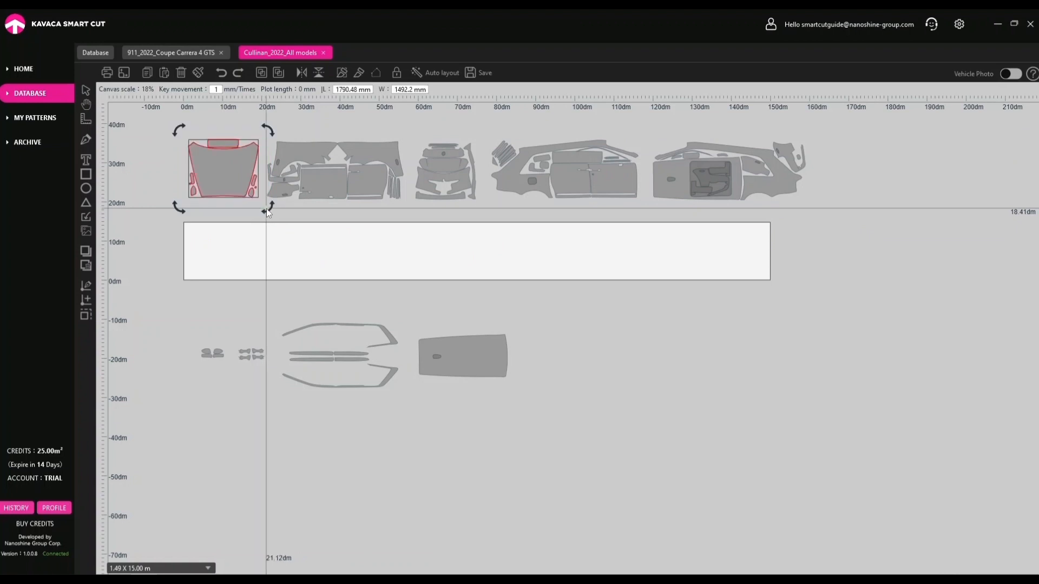
pyautogui.click(123, 74)
pyautogui.click(271, 134)
pyautogui.moveTo(258, 135); pyautogui.dragTo(399, 203)
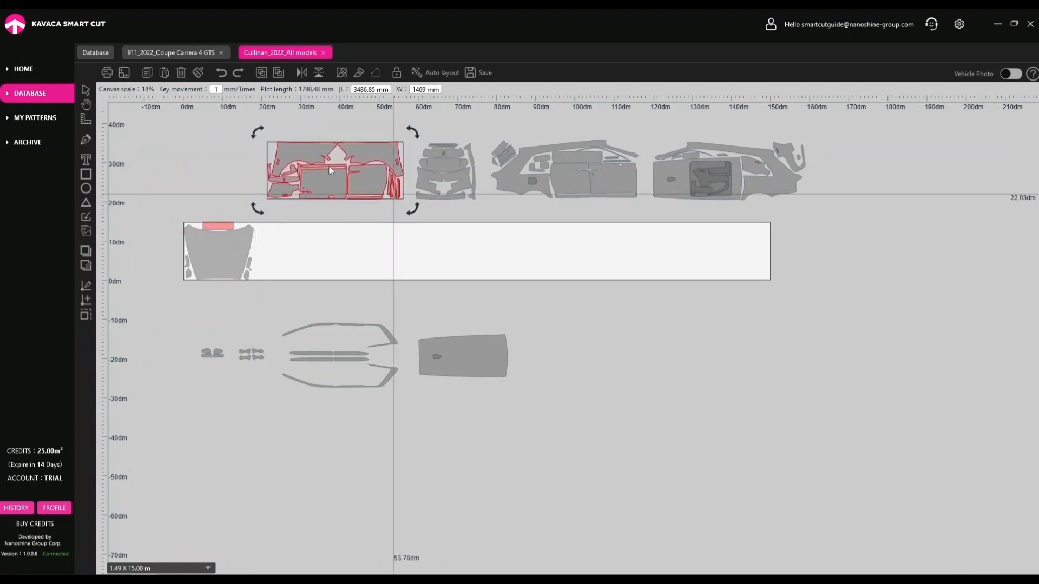
pyautogui.click(124, 72)
pyautogui.moveTo(407, 138); pyautogui.dragTo(474, 210)
pyautogui.click(124, 73)
# - Place the two large door patterns and two small adjacent pieces from the side-panel group onto the film individually
pyautogui.click(504, 210)
pyautogui.click(561, 187)
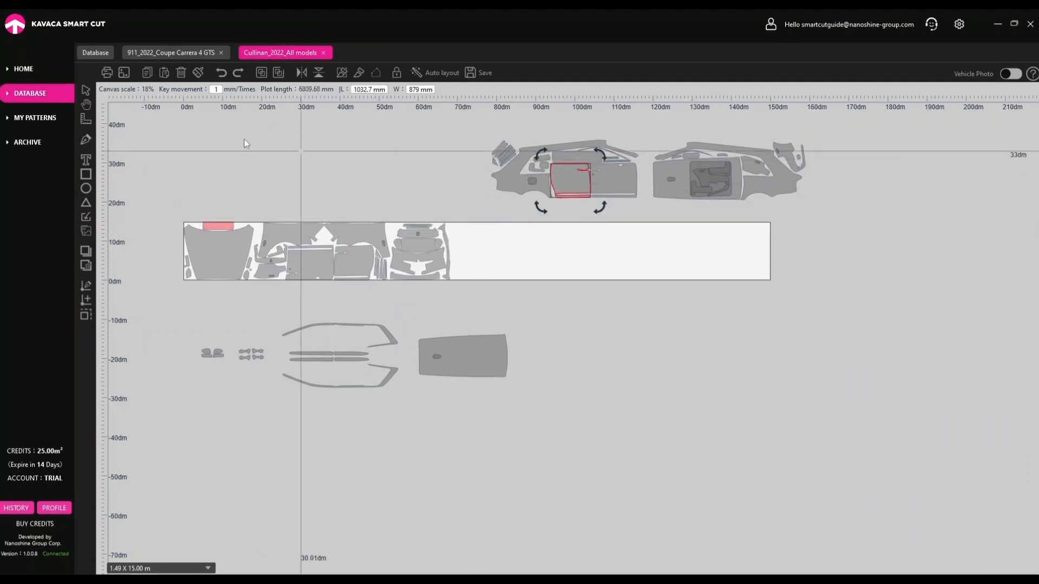
pyautogui.click(124, 72)
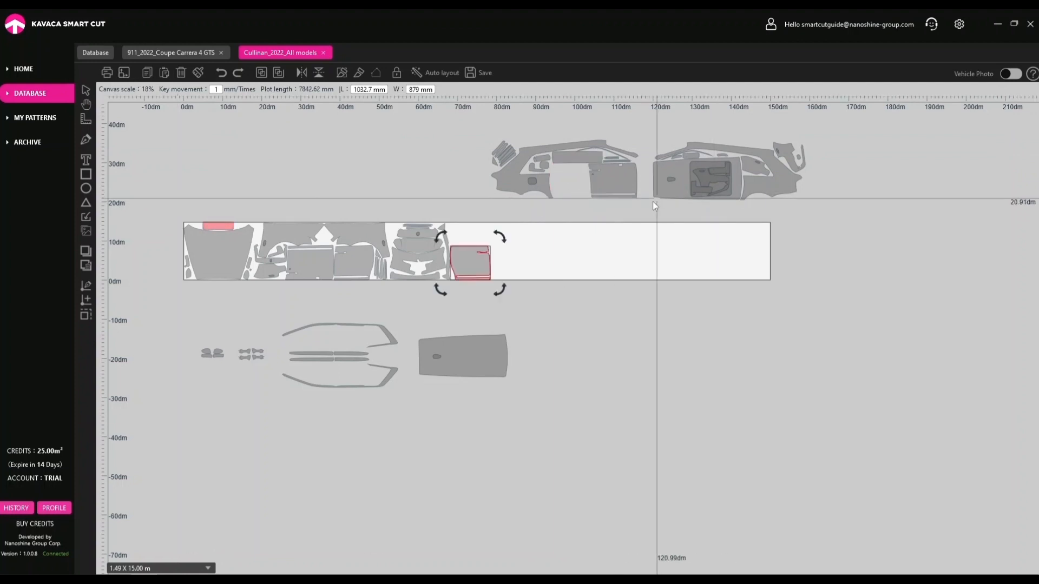
pyautogui.click(620, 183)
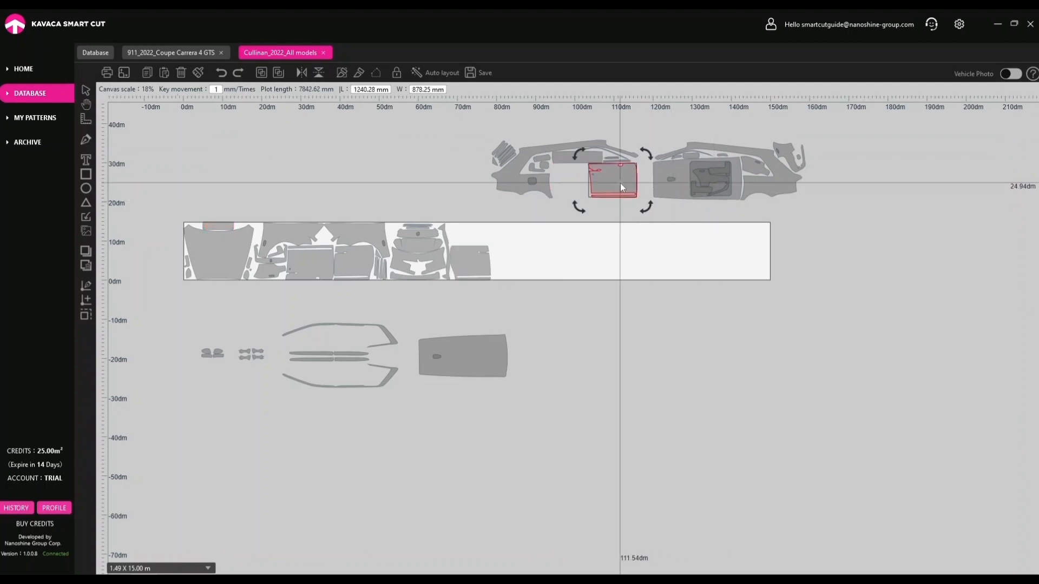
pyautogui.click(124, 73)
pyautogui.click(505, 165)
pyautogui.click(124, 73)
pyautogui.click(495, 162)
pyautogui.click(124, 72)
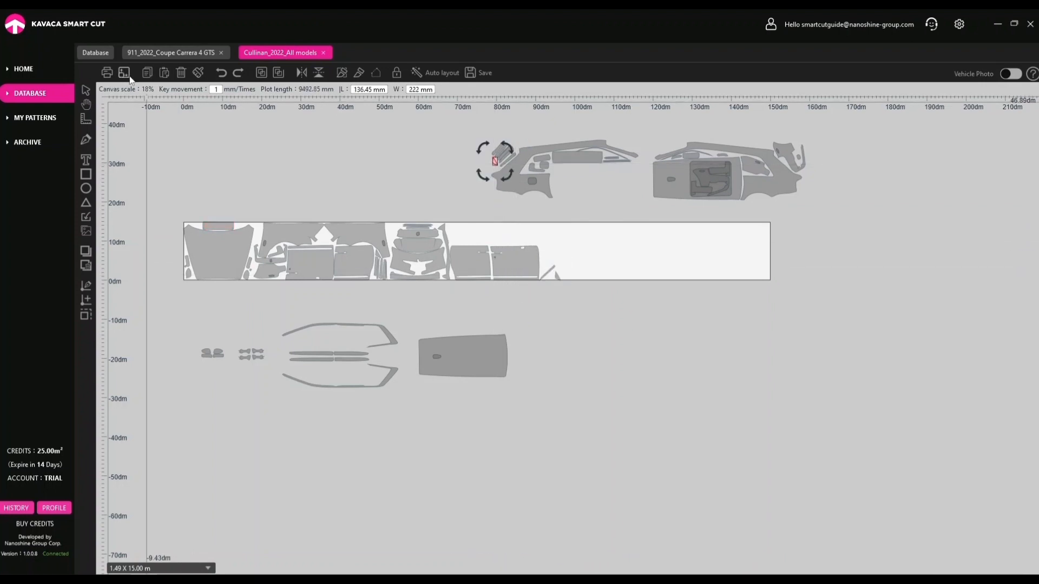
# - Copy the second door pattern on the film and paste two duplicates onto the empty film area
pyautogui.click(507, 300)
pyautogui.click(516, 265)
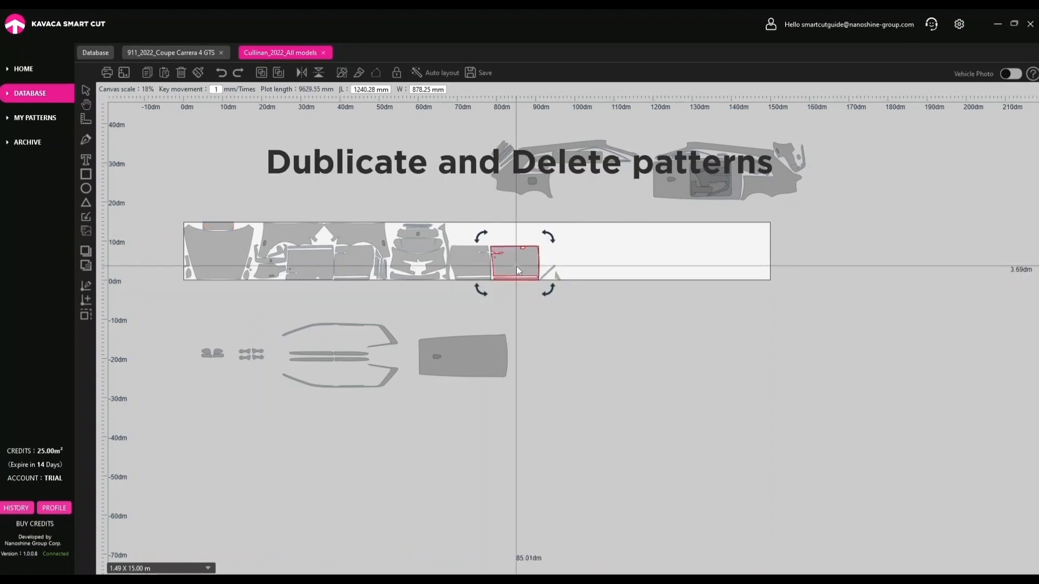
pyautogui.click(149, 75)
pyautogui.click(588, 244)
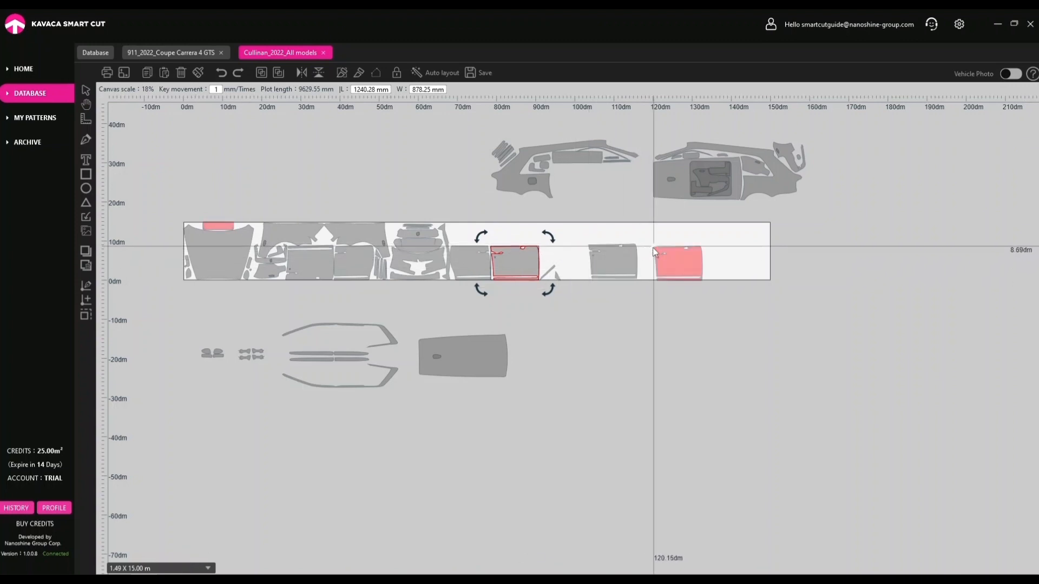
pyautogui.click(653, 249)
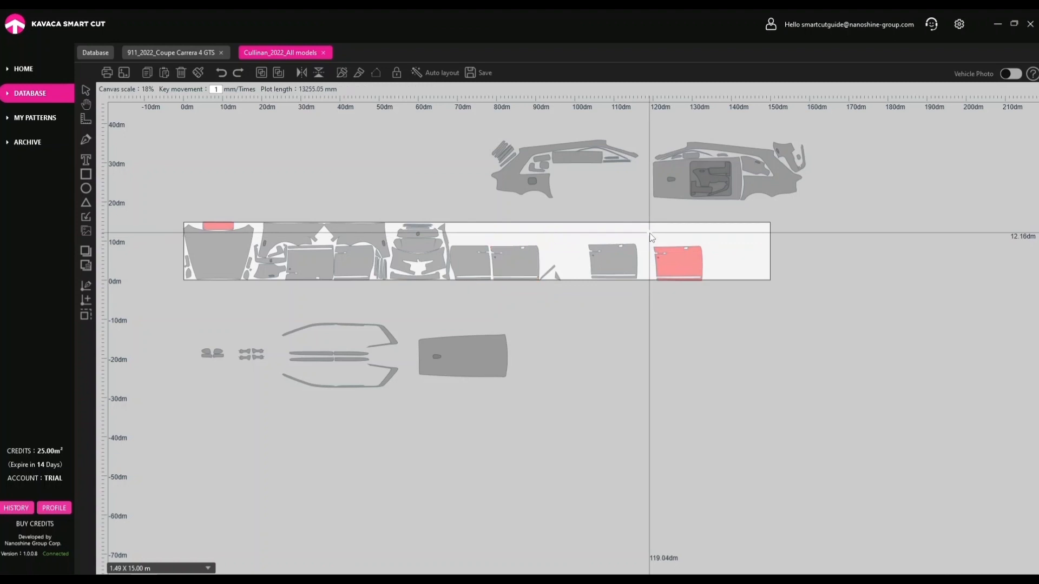
# - Delete both pasted duplicates of the door pattern
pyautogui.click(665, 257)
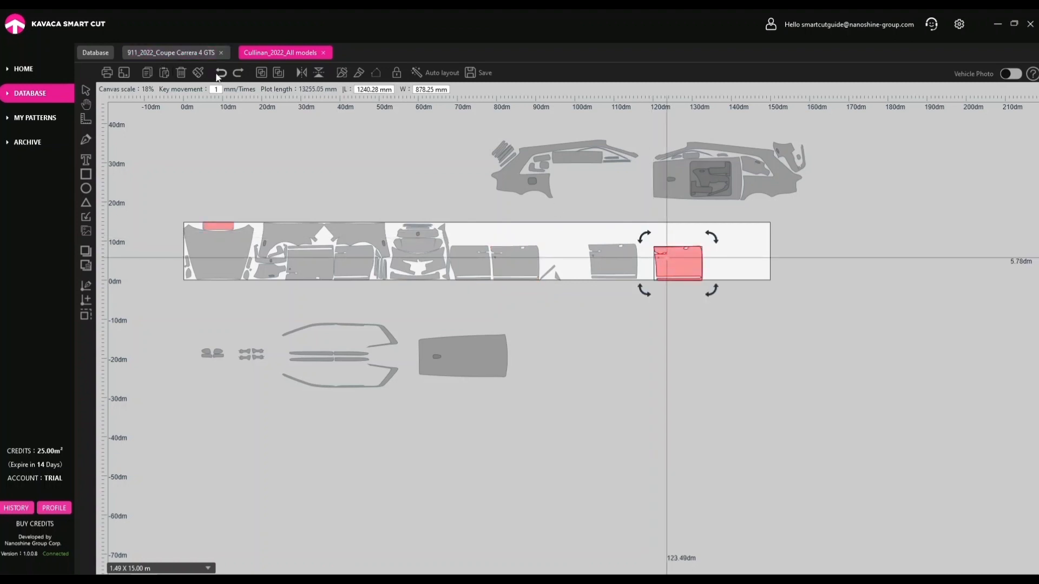
pyautogui.click(181, 73)
pyautogui.click(608, 259)
pyautogui.press('Delete')
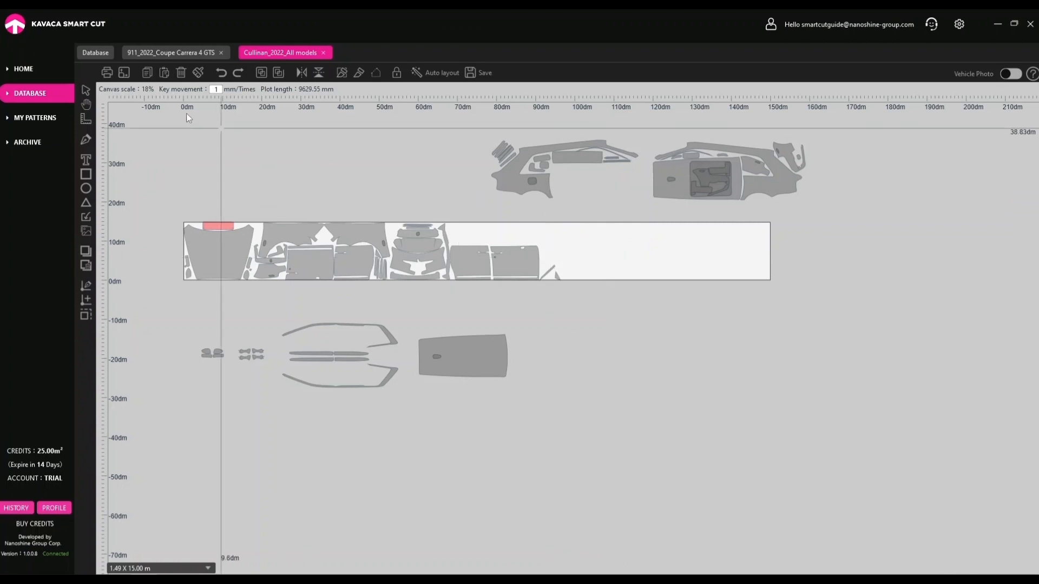
# - Clear all patterns from the canvas, and undo both the clearing and the last door duplicate's deletion
pyautogui.click(198, 74)
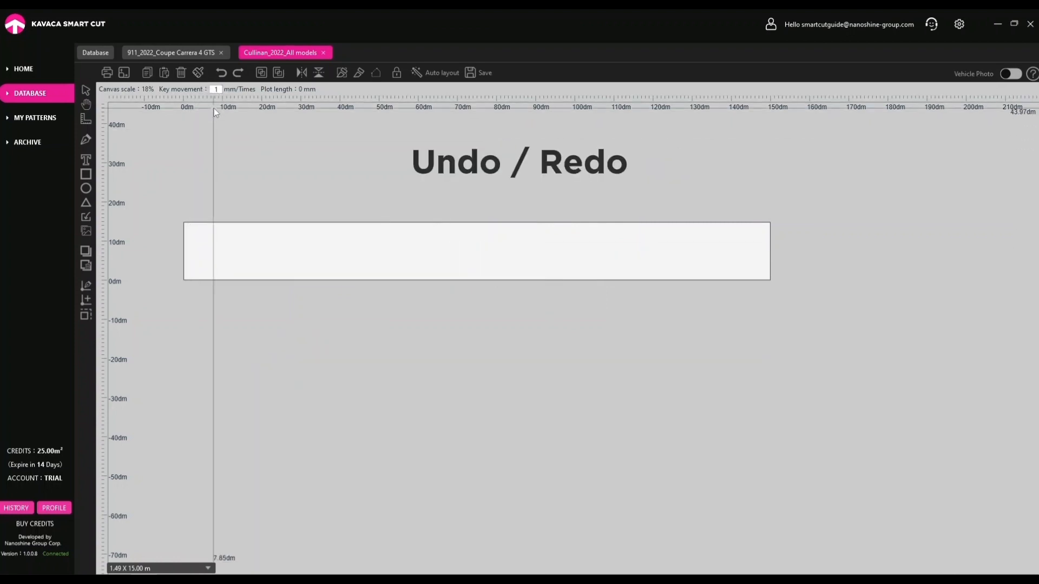
pyautogui.click(221, 74)
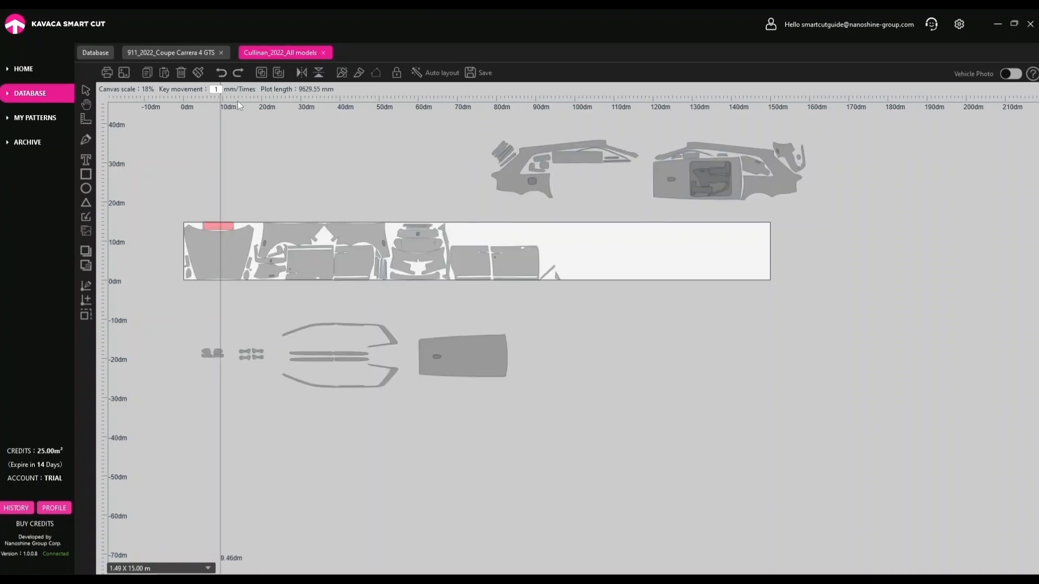
pyautogui.hotkey('ctrl', 'z')
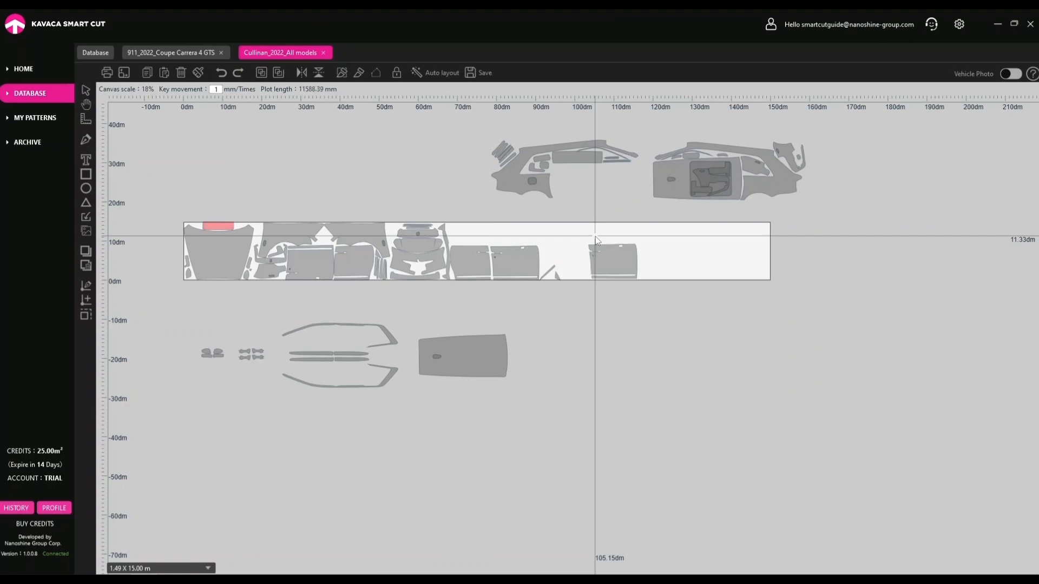
# - Redo the deletion of the door duplicate and undo it again
pyautogui.click(238, 73)
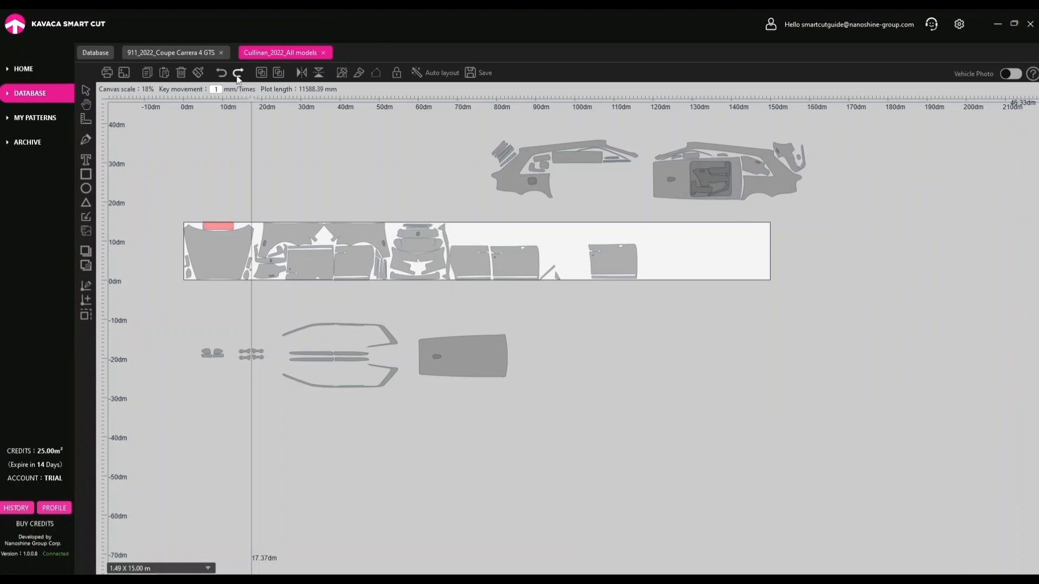
pyautogui.click(237, 76)
pyautogui.click(222, 72)
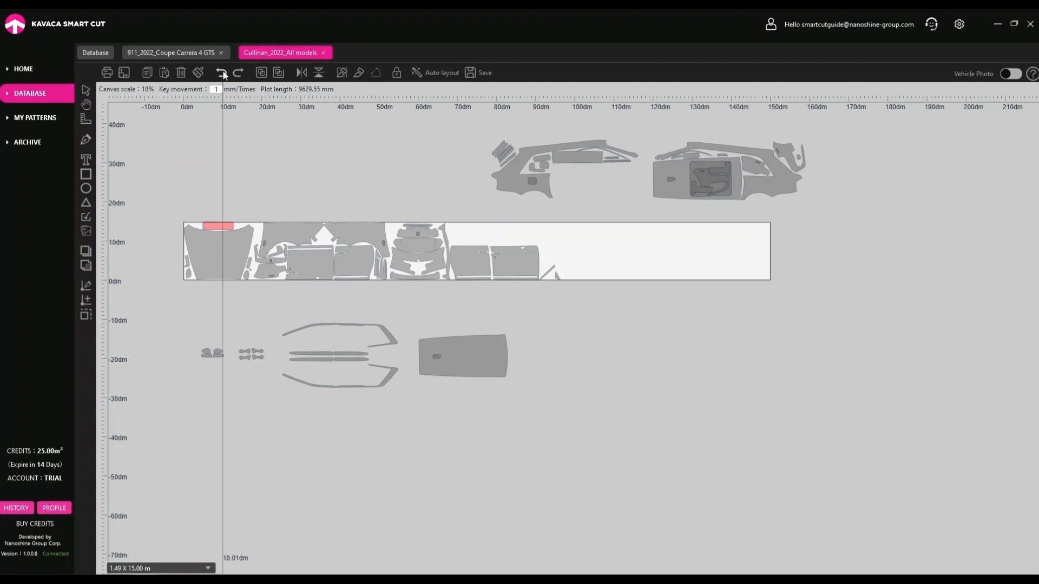
# - Open the Porsche 911 complete vehicle kit layout in My Patterns and move the large fender-shaped pattern to the empty end of the film
pyautogui.click(49, 116)
pyautogui.click(150, 55)
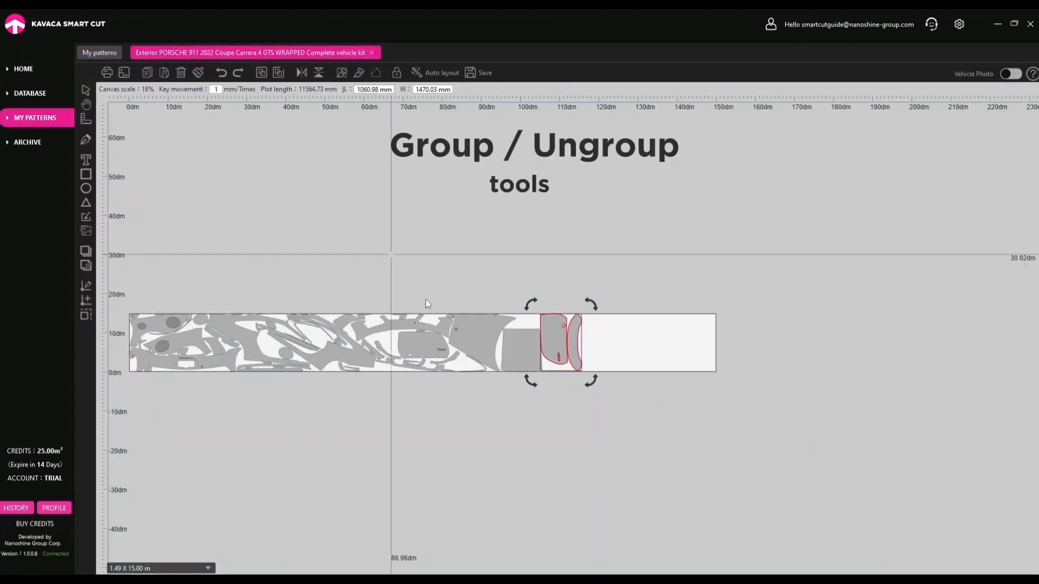
pyautogui.click(476, 345)
pyautogui.moveTo(481, 341); pyautogui.dragTo(622, 341)
pyautogui.scroll(5, 622, 341)
pyautogui.scroll(8, 559, 314)
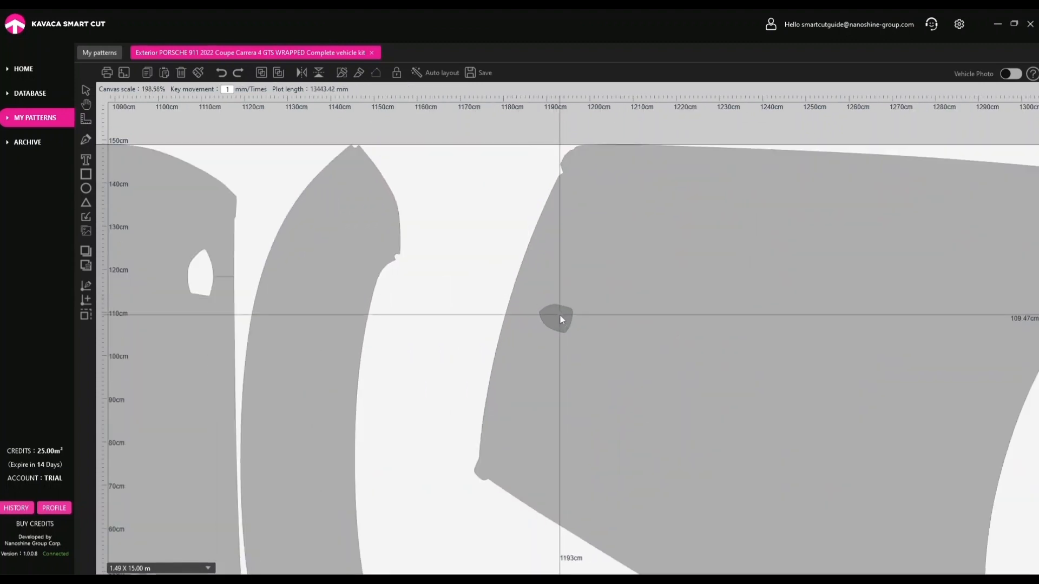
pyautogui.click(559, 319)
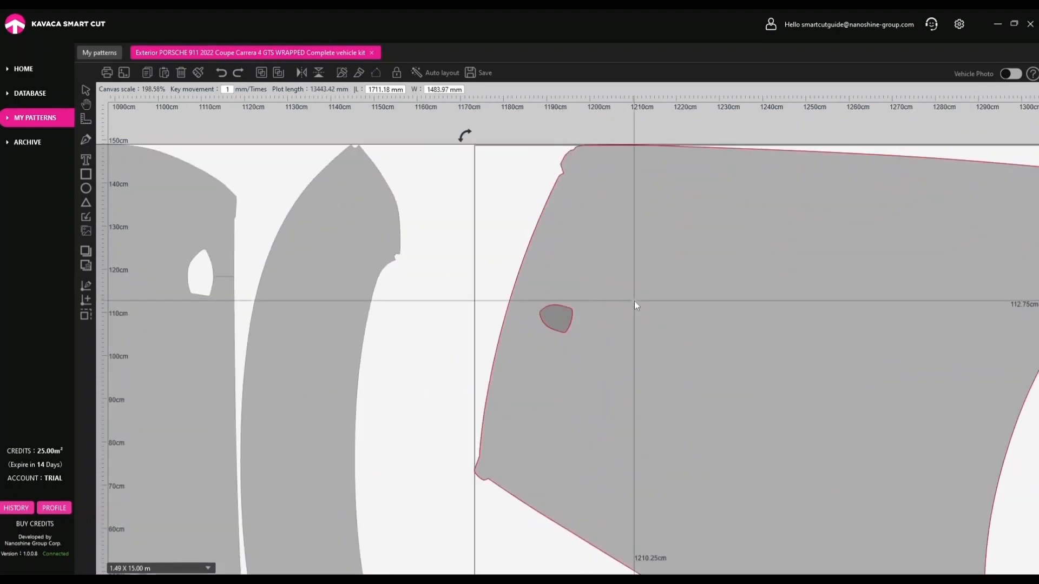
pyautogui.scroll(-6, 431, 299)
# - Move the small strip from the film's upper edge onto the large fender-shaped pattern and group the two
pyautogui.moveTo(159, 324); pyautogui.dragTo(289, 297)
pyautogui.click(294, 230)
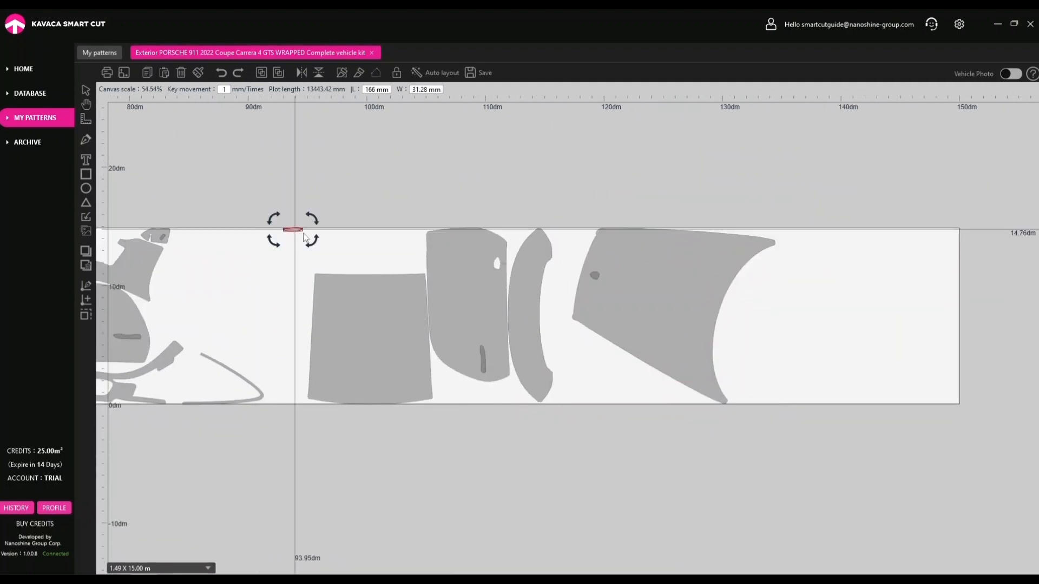
pyautogui.keyDown('shift'); pyautogui.click(622, 262); pyautogui.keyUp('shift')
pyautogui.scroll(8, 628, 274)
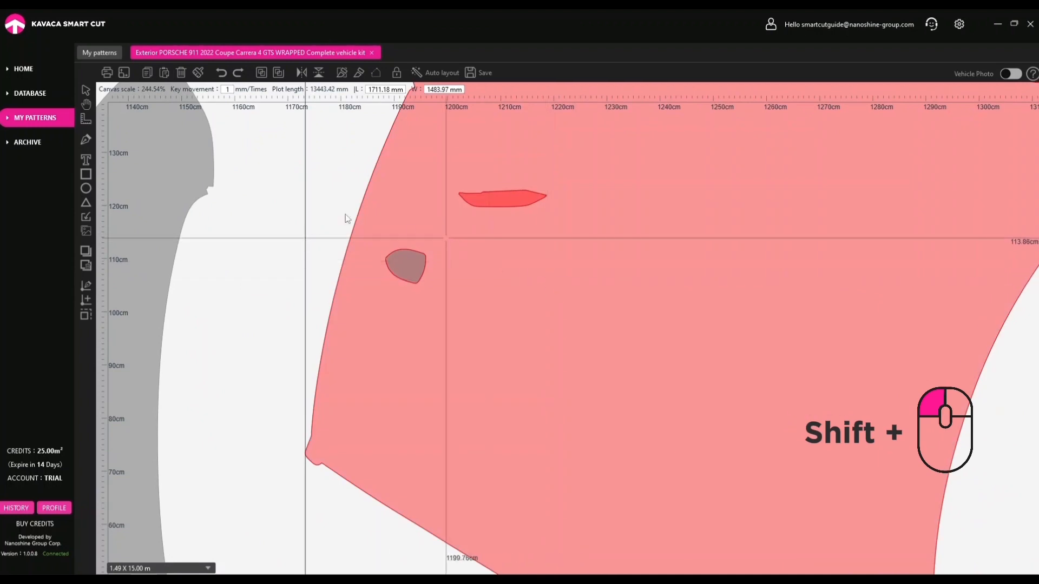
pyautogui.click(261, 72)
pyautogui.scroll(-5, 410, 206)
# - Rotate the grouped fender-shaped pattern slightly counterclockwise and ungroup it
pyautogui.click(439, 251)
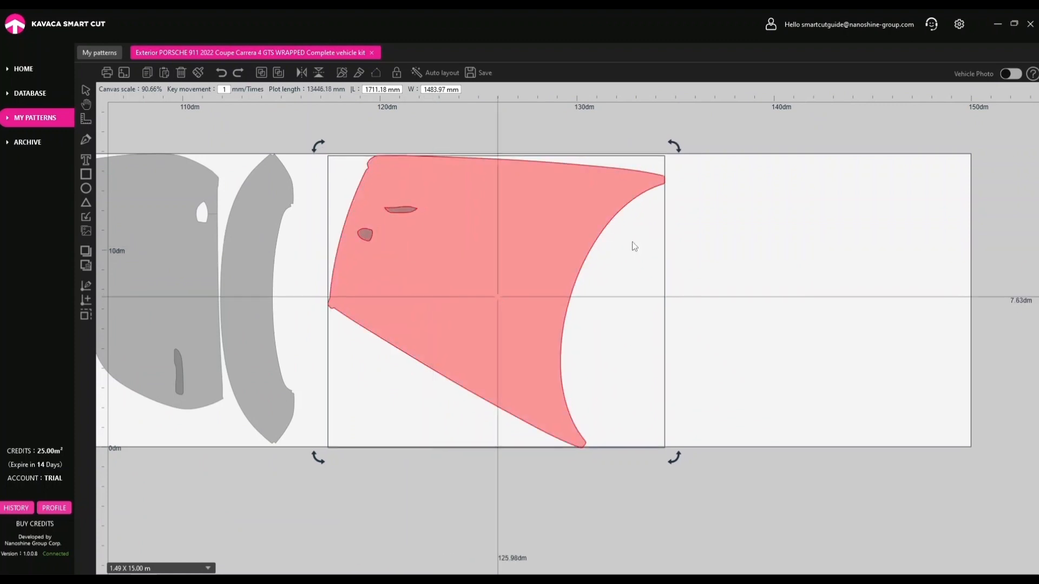
pyautogui.moveTo(674, 146); pyautogui.dragTo(665, 141)
pyautogui.click(278, 73)
# - Move the small rounded piece and the thin strip out past the near edge of the large pattern
pyautogui.click(336, 266)
pyautogui.click(358, 247)
pyautogui.moveTo(359, 247); pyautogui.dragTo(317, 256)
pyautogui.moveTo(390, 218); pyautogui.dragTo(331, 205)
pyautogui.click(297, 294)
# - Ungroup the panel beside the curved pattern and move its narrow slot piece outside the panel's outline
pyautogui.click(188, 287)
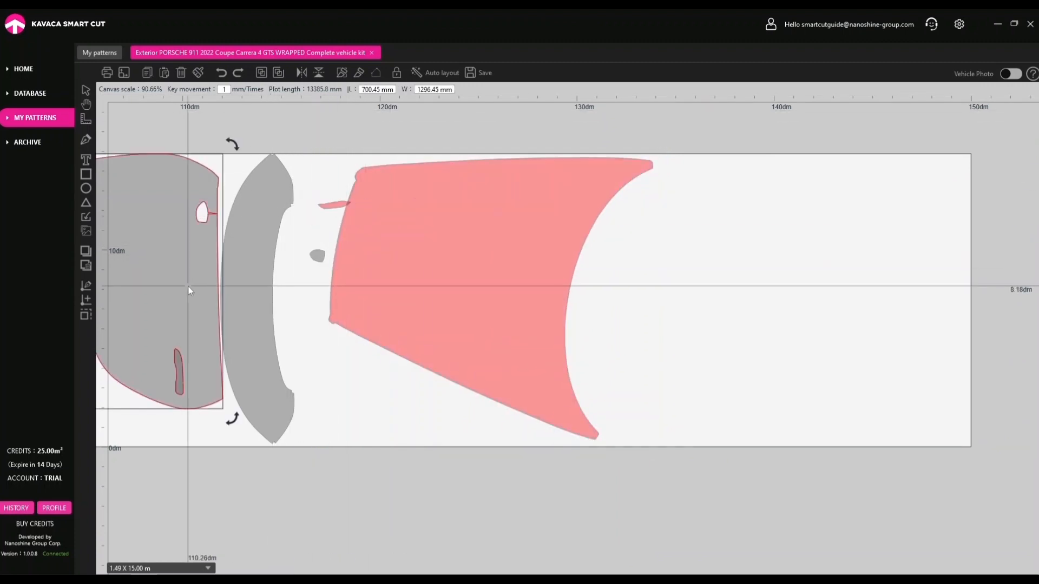
pyautogui.click(278, 73)
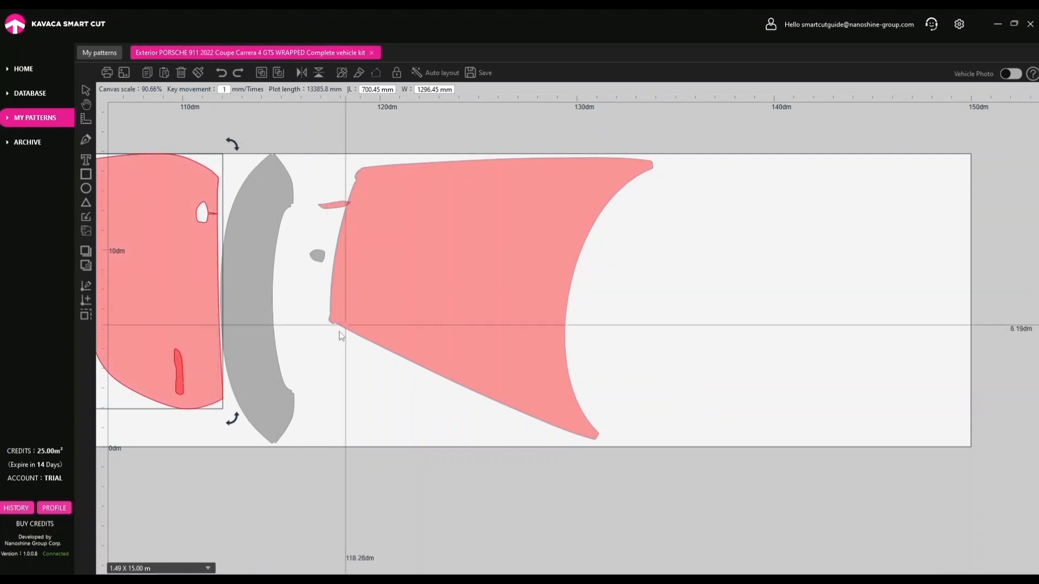
pyautogui.moveTo(306, 326); pyautogui.dragTo(371, 320)
pyautogui.click(245, 371)
pyautogui.click(360, 372)
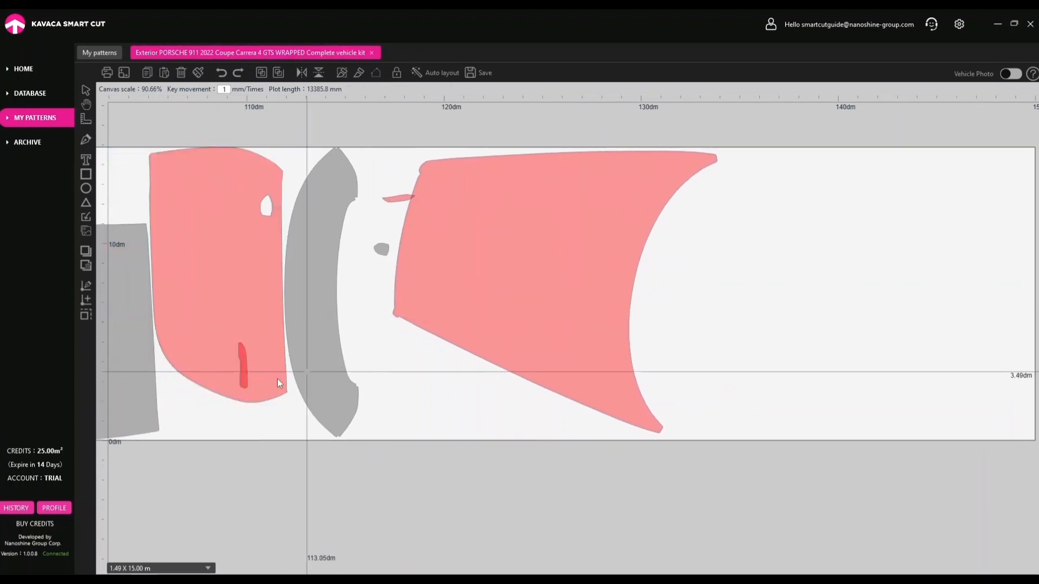
pyautogui.moveTo(242, 375); pyautogui.dragTo(178, 411)
pyautogui.click(385, 199)
pyautogui.click(412, 371)
pyautogui.scroll(-3, 414, 369)
# - Mirror the large fender-shaped pattern horizontally and back, and vertically and back
pyautogui.click(491, 311)
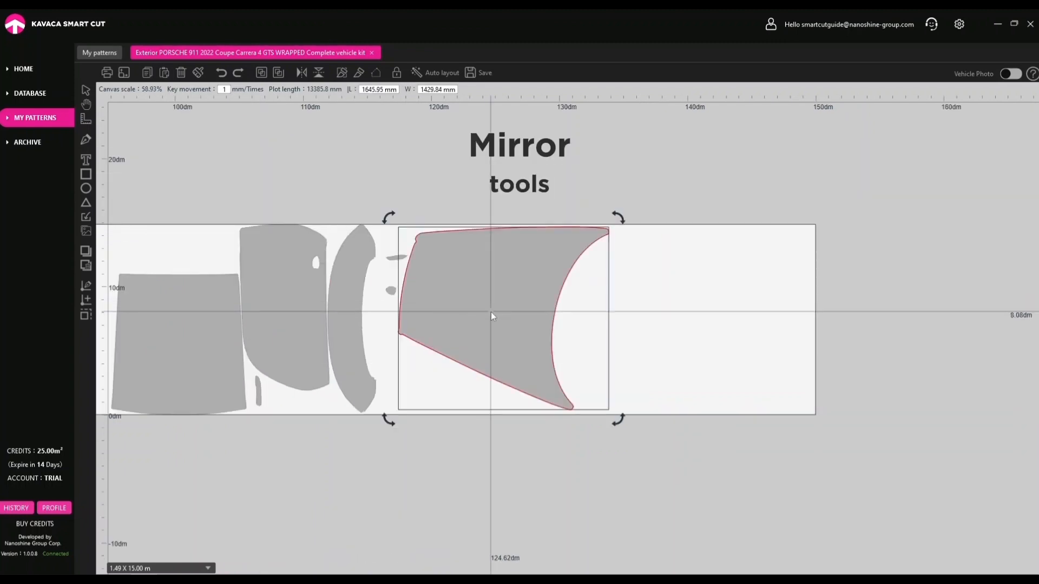
pyautogui.click(302, 73)
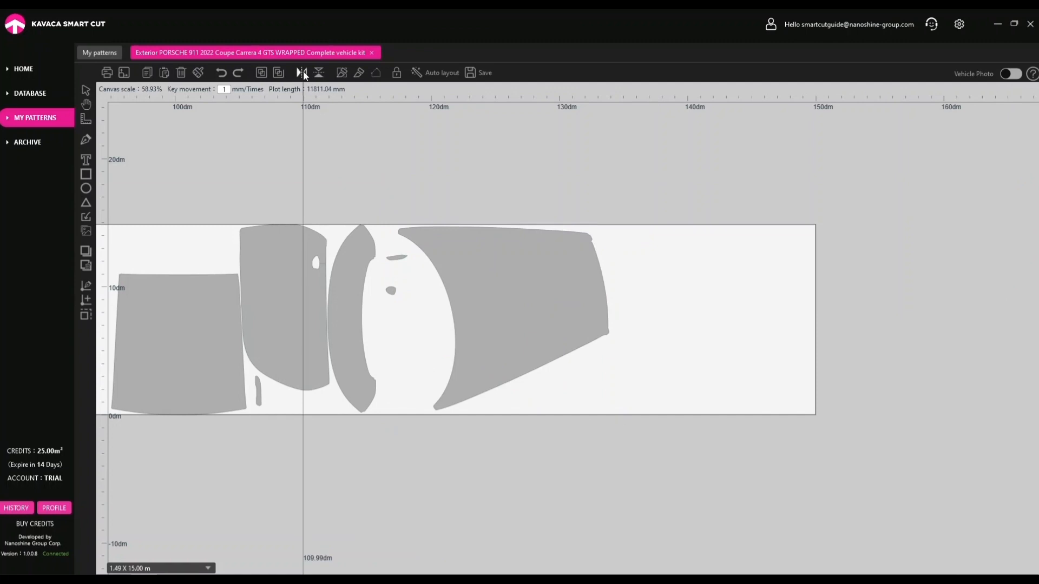
pyautogui.click(318, 75)
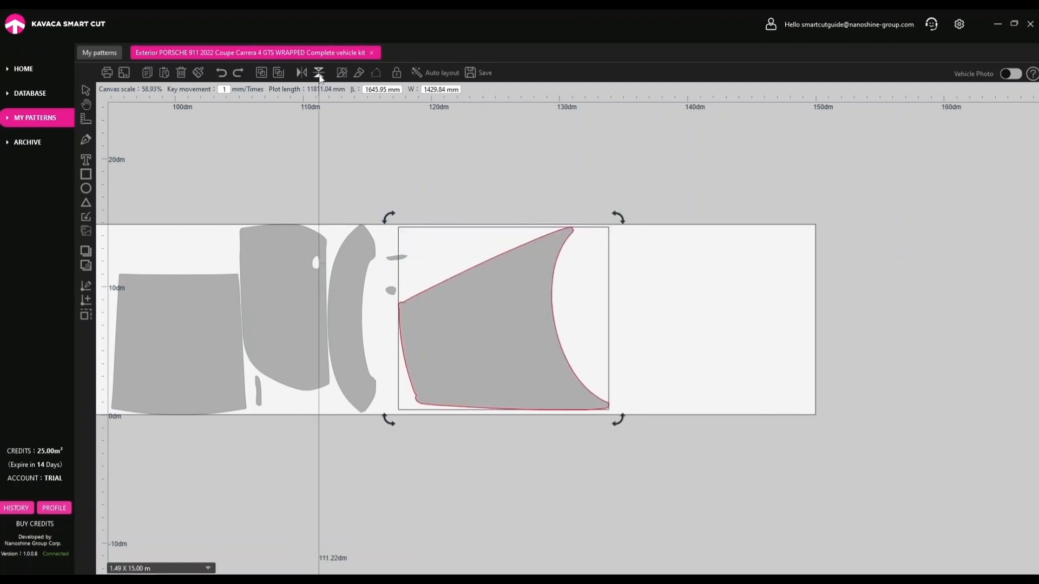
pyautogui.click(320, 75)
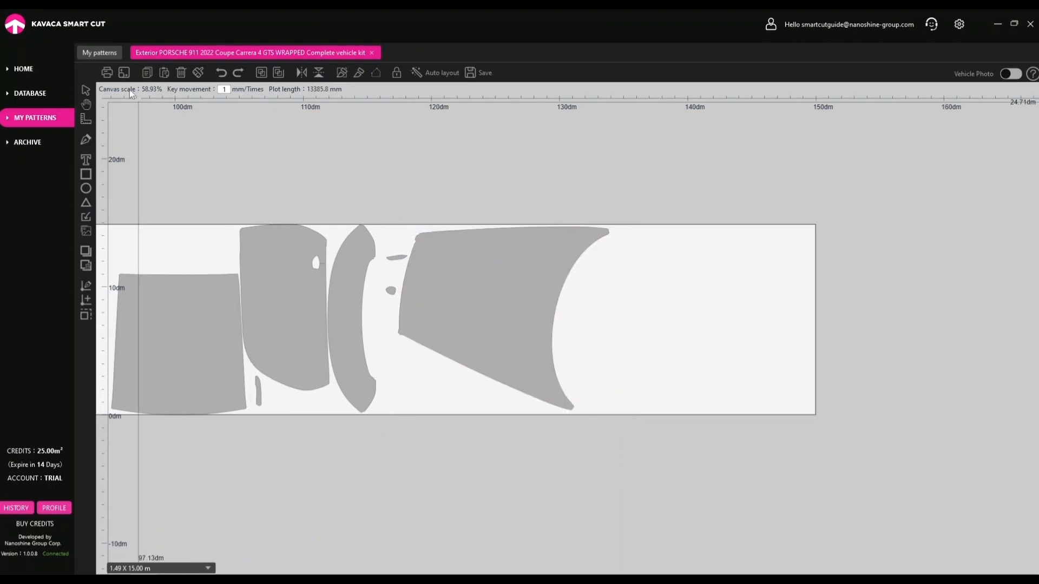
# - Open the Interior category of the pattern database and choose BMW as the vehicle make
pyautogui.click(100, 53)
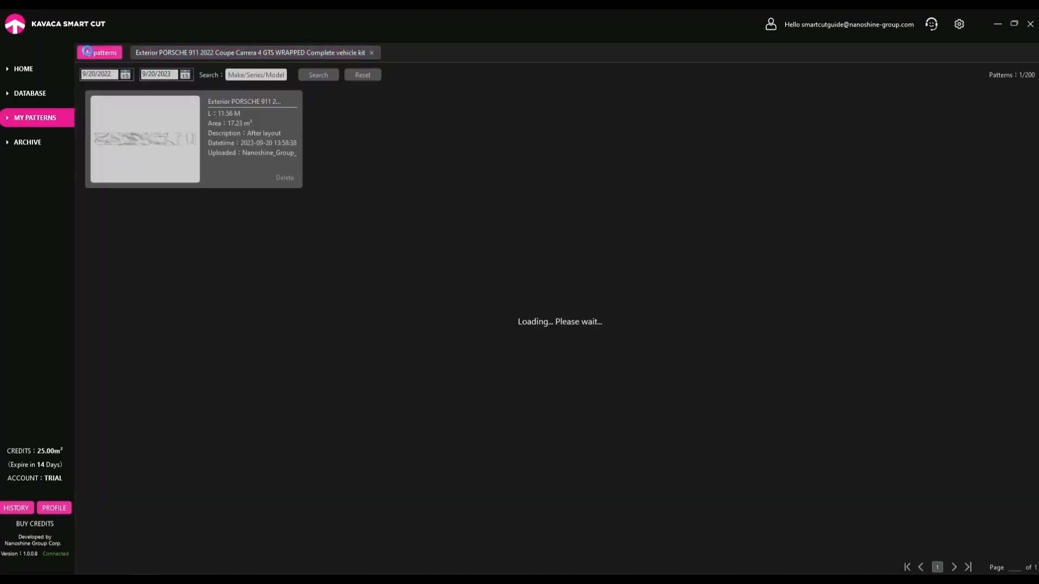
pyautogui.click(31, 101)
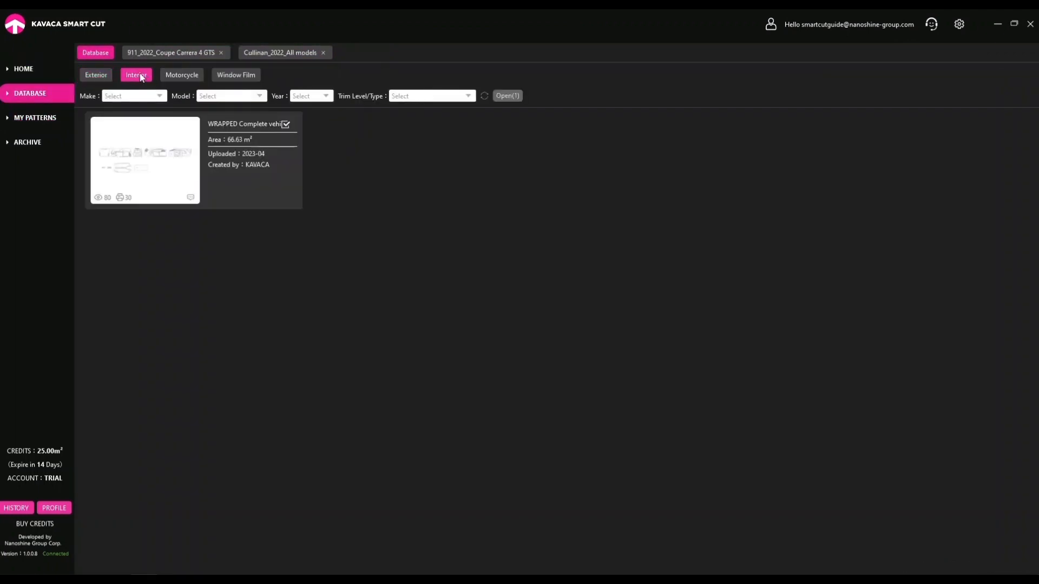
pyautogui.click(164, 98)
pyautogui.scroll(-2, 162, 154)
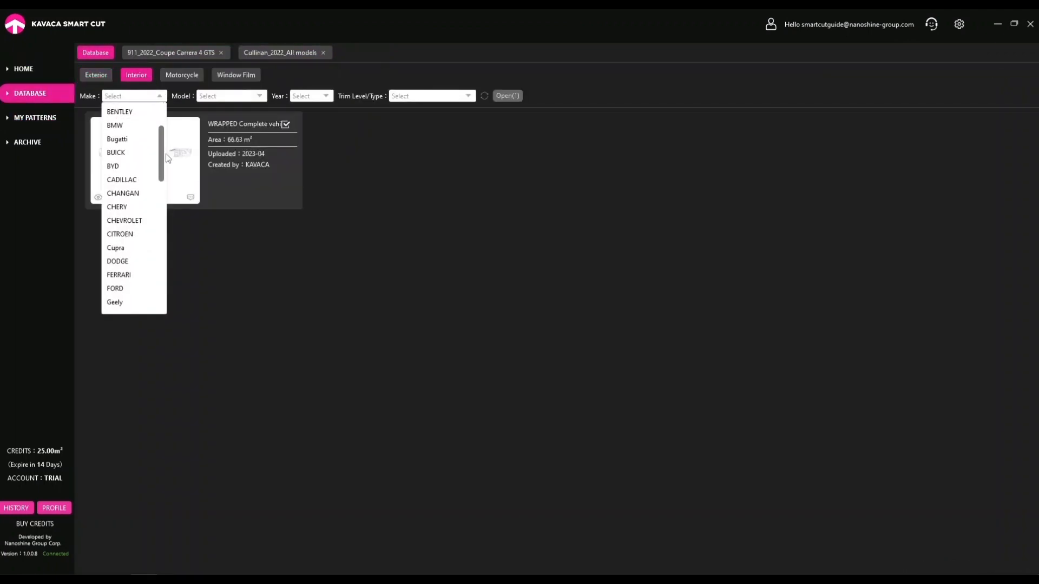
pyautogui.click(138, 123)
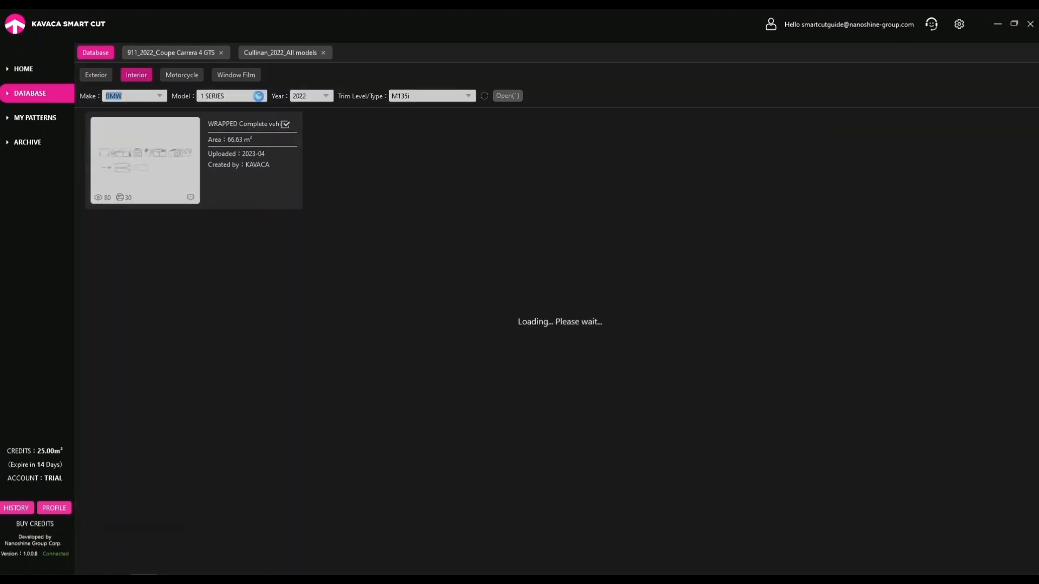
# - Choose the 5 SERIES model and open the first 2021 530e Saloon interior pattern set
pyautogui.click(250, 97)
pyautogui.click(242, 178)
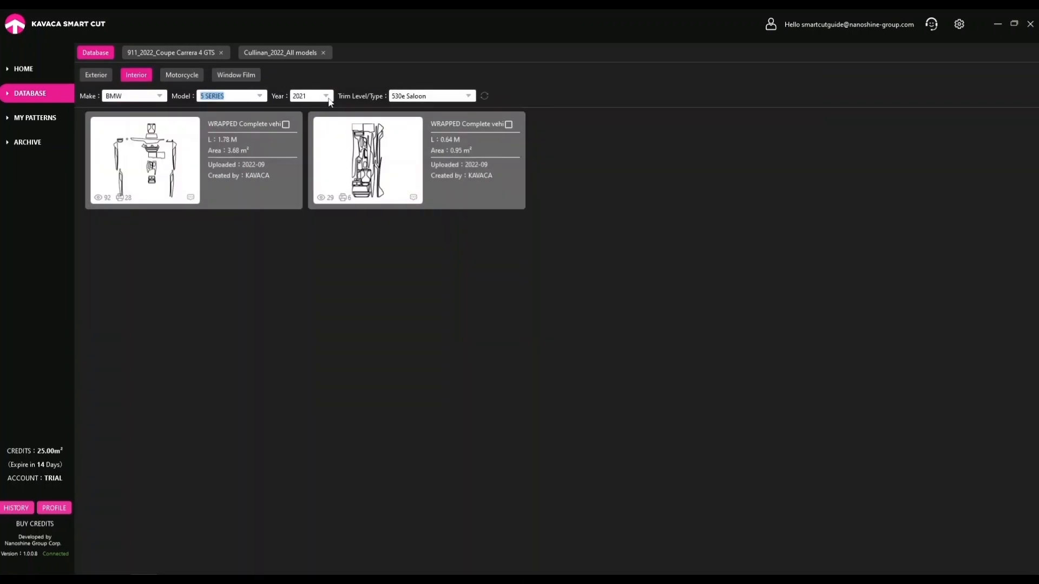
pyautogui.click(162, 158)
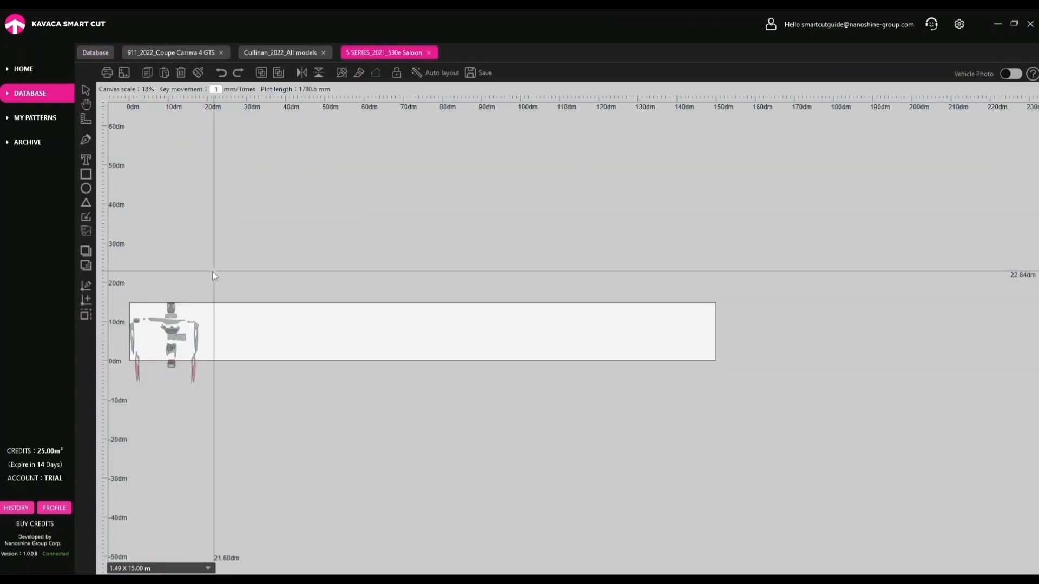
# - Select all pieces of the 530e Saloon interior pattern set and mirror them horizontally
pyautogui.scroll(5, 147, 336)
pyautogui.moveTo(146, 336); pyautogui.dragTo(287, 312)
pyautogui.moveTo(173, 144); pyautogui.dragTo(557, 557)
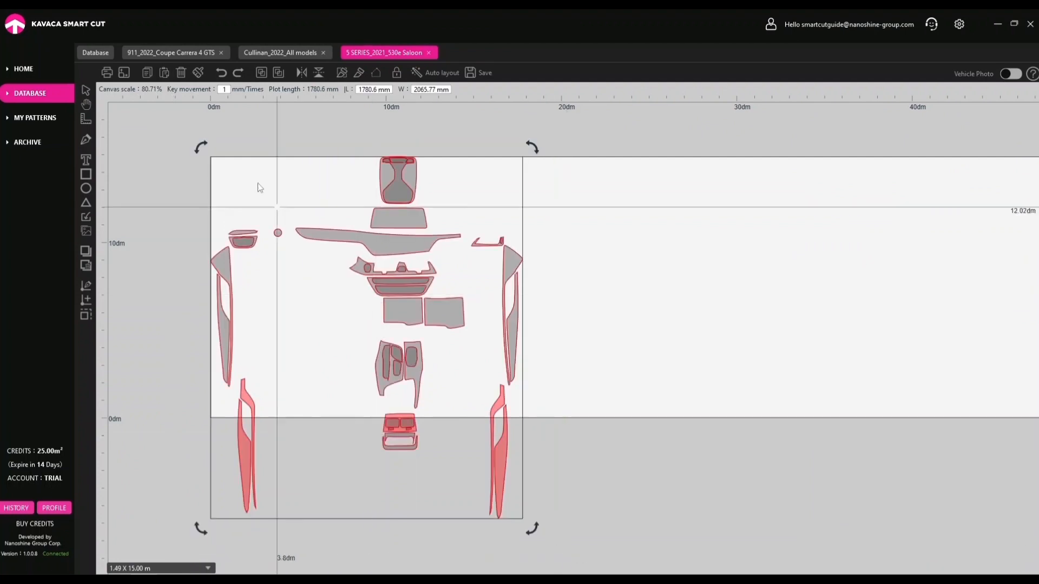
pyautogui.click(302, 73)
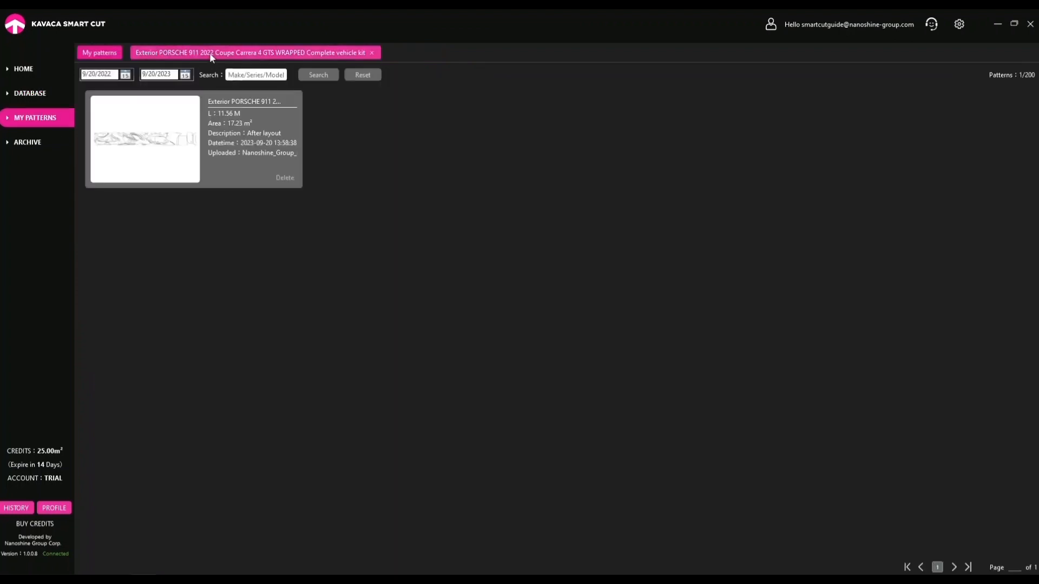
# - In the saved PORSCHE 911 2022 exterior layout, cut a strip straight across the upper part of the trapezoid panel and move it slightly away
pyautogui.click(209, 53)
pyautogui.scroll(-2, 295, 151)
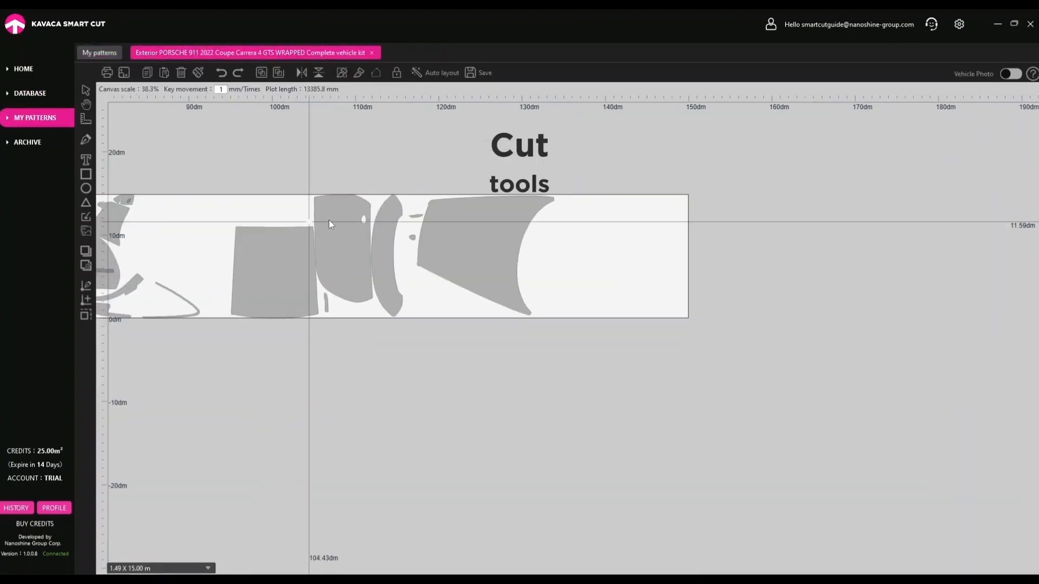
pyautogui.scroll(5, 329, 219)
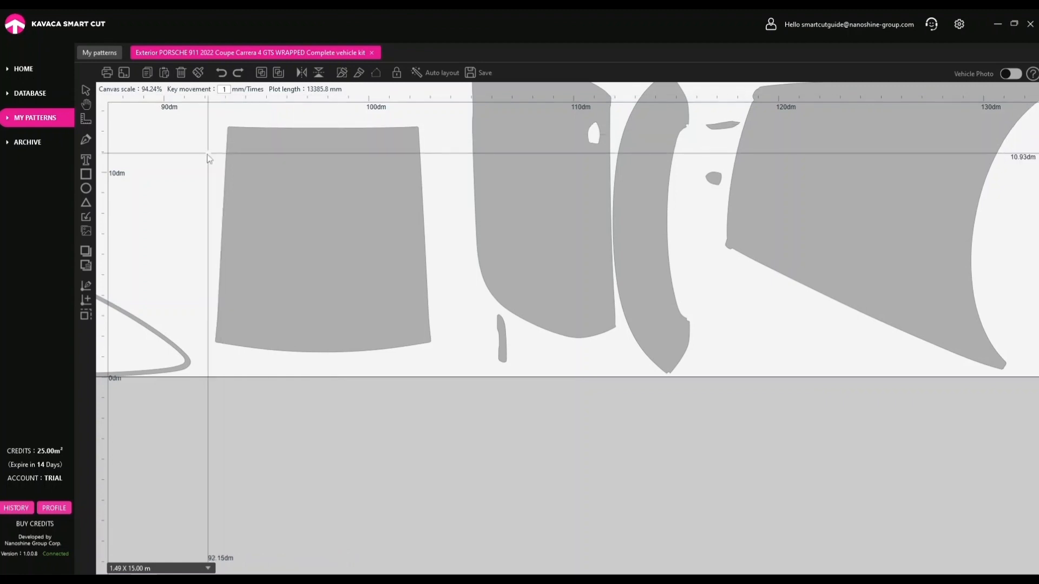
pyautogui.moveTo(210, 170); pyautogui.dragTo(441, 170)
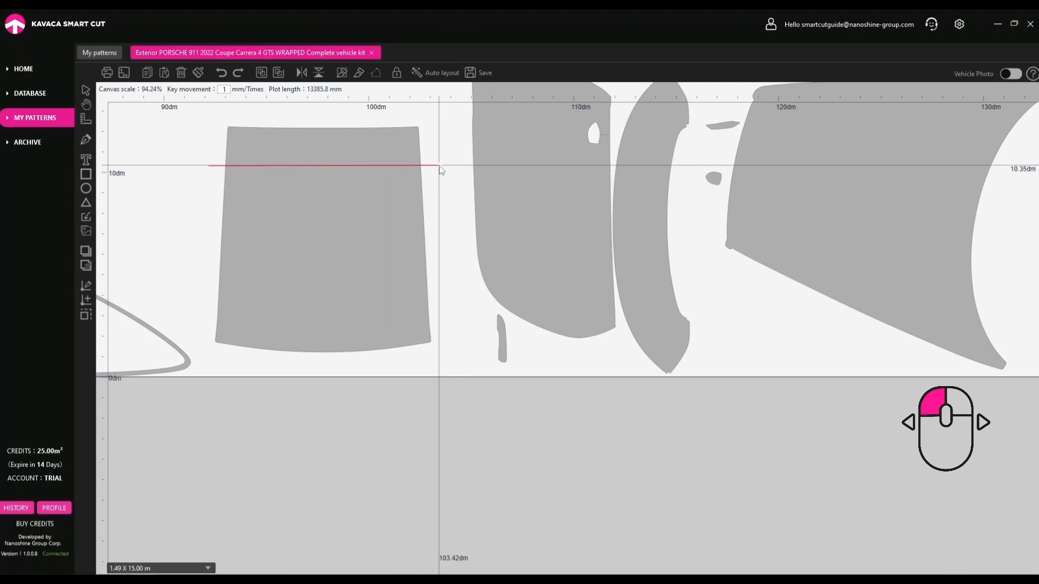
pyautogui.moveTo(340, 152); pyautogui.dragTo(339, 141)
pyautogui.click(432, 185)
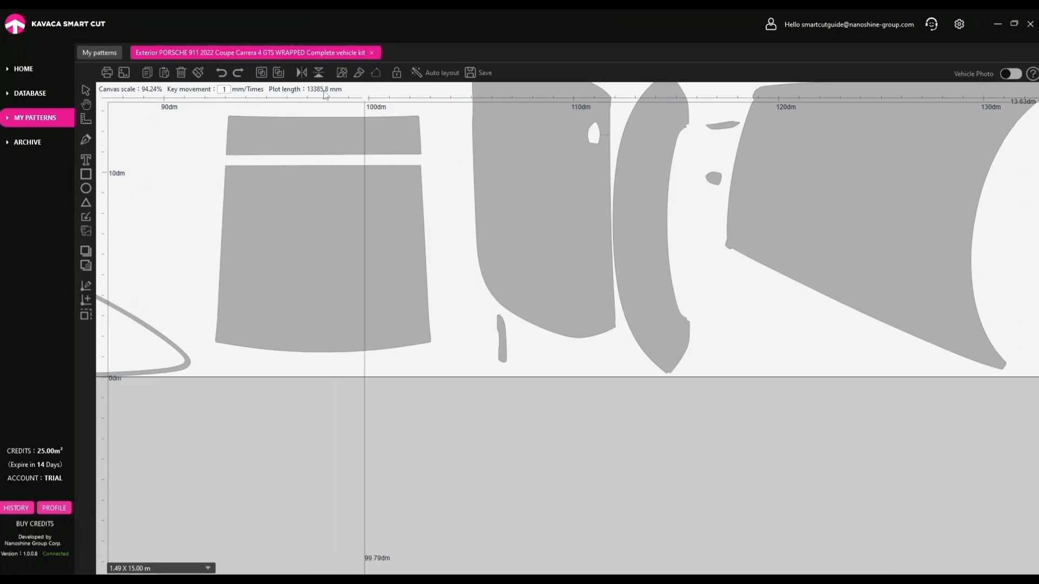
# - Cut the separated strip lengthwise into two narrower strips and move the upper one away
pyautogui.moveTo(214, 138); pyautogui.dragTo(440, 141)
pyautogui.click(409, 120)
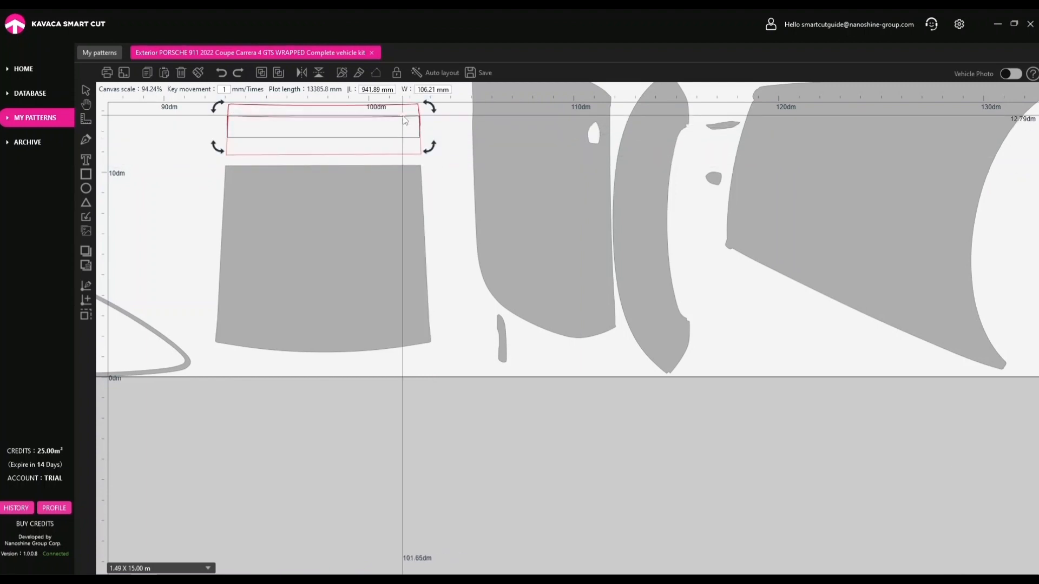
pyautogui.scroll(3, 422, 151)
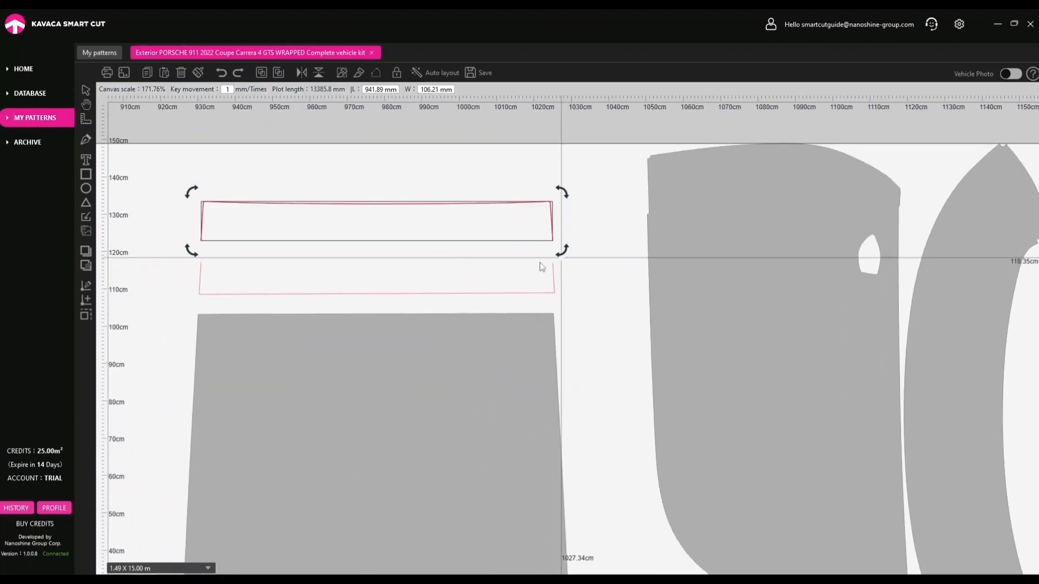
# - Close the open outlines of both narrow strips above the trapezoid panel
pyautogui.click(278, 222)
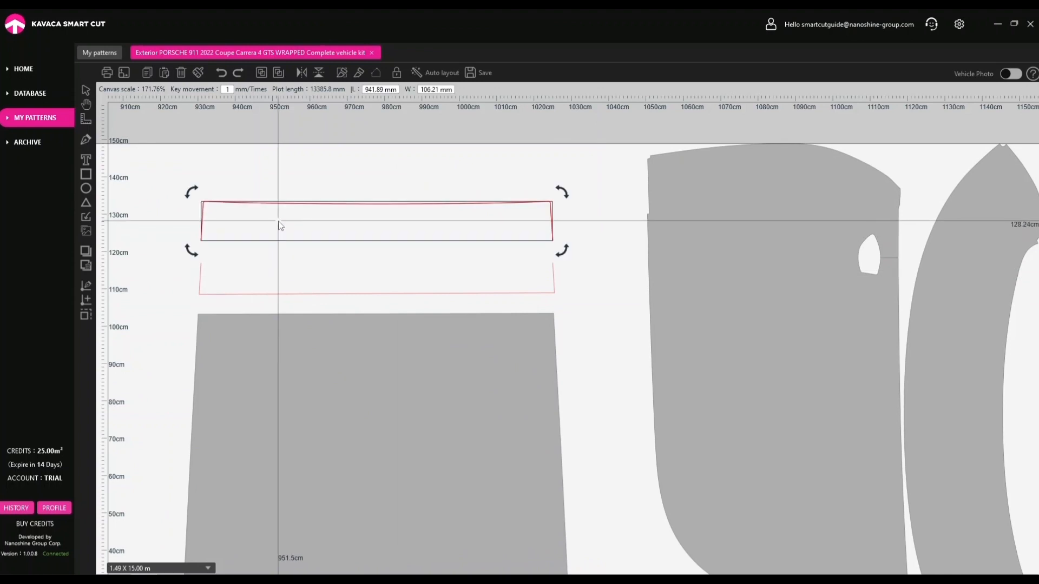
pyautogui.click(378, 76)
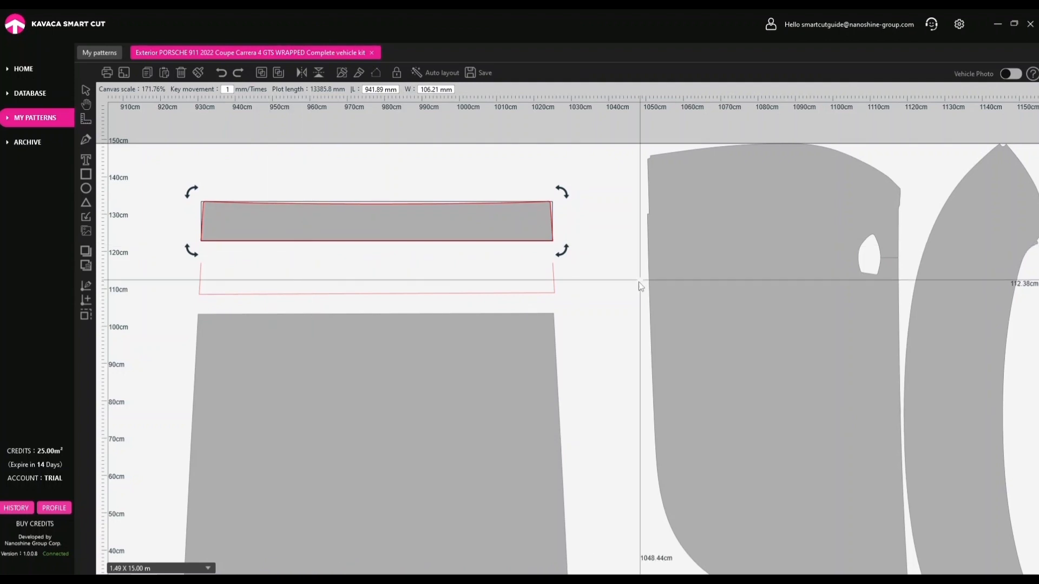
pyautogui.click(592, 292)
pyautogui.click(512, 287)
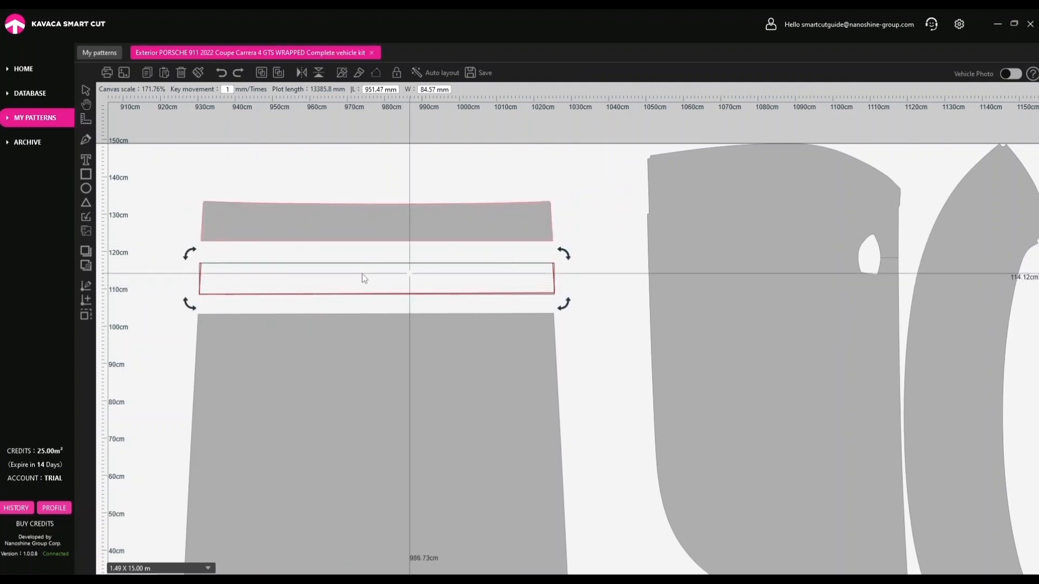
pyautogui.click(379, 74)
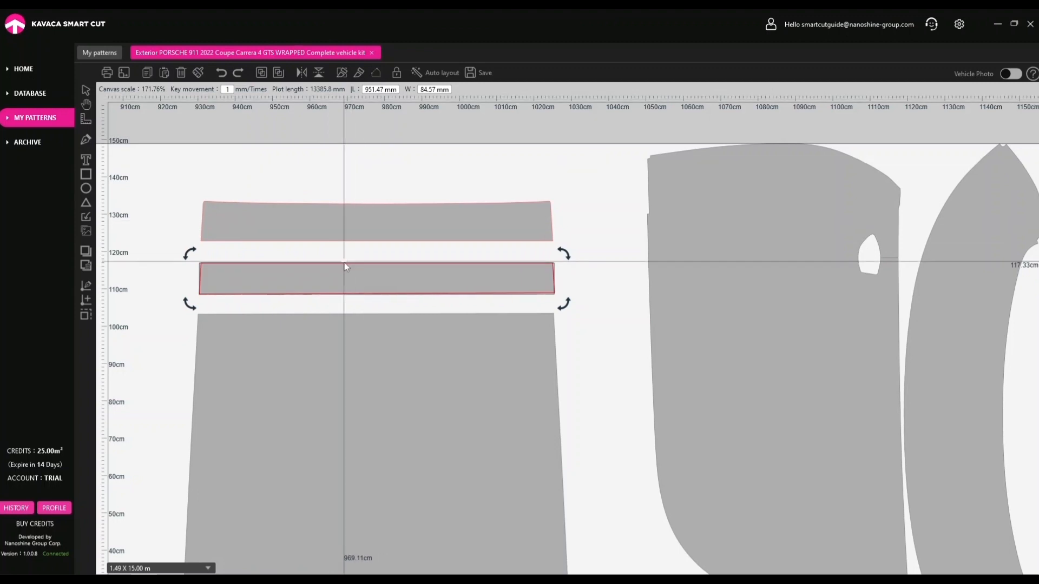
pyautogui.click(570, 296)
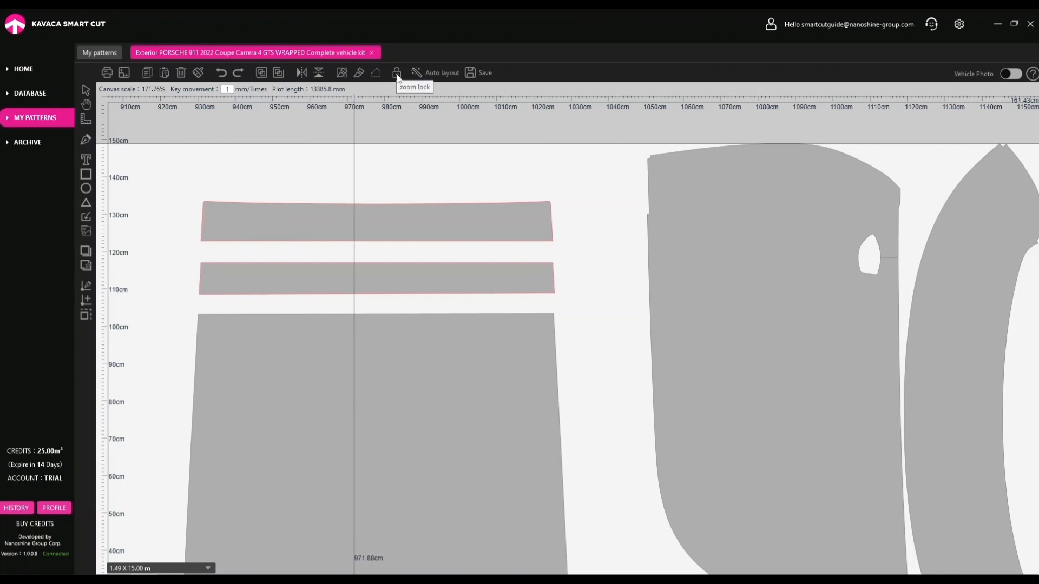
# - Turn off the zoom lock and enlarge the trapezoid panel to about 1147 by 998 mm
pyautogui.scroll(-5, 435, 185)
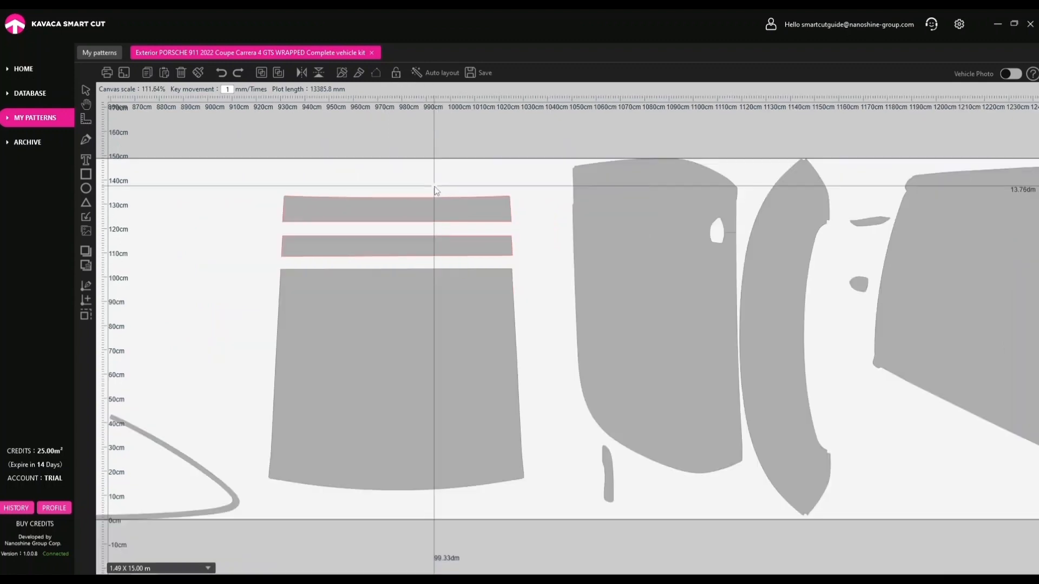
pyautogui.click(452, 271)
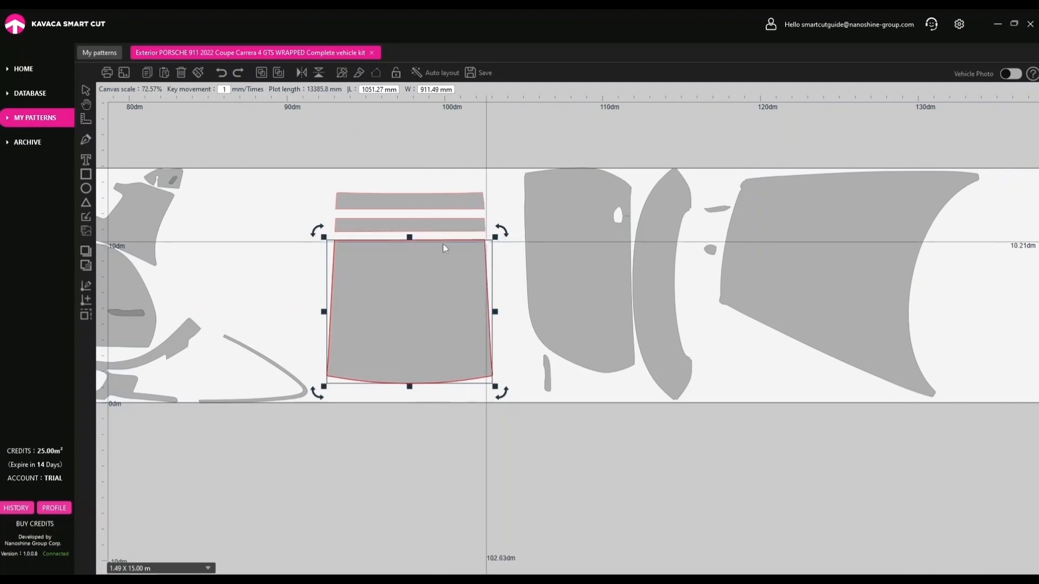
pyautogui.moveTo(410, 236); pyautogui.dragTo(410, 237)
pyautogui.moveTo(493, 306); pyautogui.dragTo(494, 319)
pyautogui.moveTo(494, 238)
pyautogui.mouseDown()
pyautogui.moveTo(518, 218)
pyautogui.moveTo(496, 234)
pyautogui.mouseUp()
pyautogui.moveTo(324, 399)
pyautogui.mouseDown()
pyautogui.moveTo(303, 405)
pyautogui.moveTo(319, 387)
pyautogui.moveTo(292, 421)
pyautogui.moveTo(321, 395)
pyautogui.mouseUp()
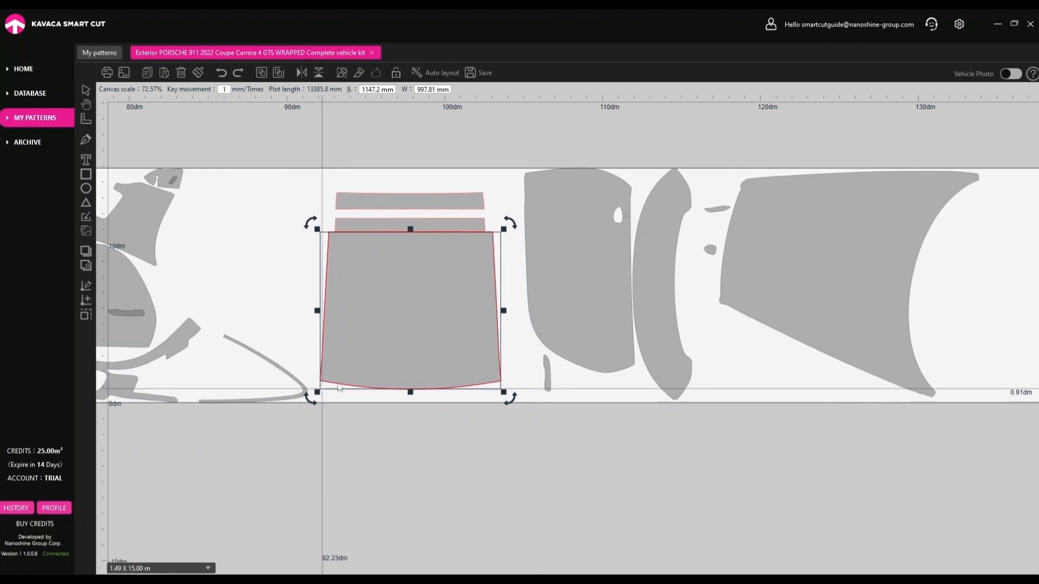
pyautogui.scroll(-5, 372, 335)
pyautogui.moveTo(430, 305); pyautogui.dragTo(496, 291)
pyautogui.click(178, 167)
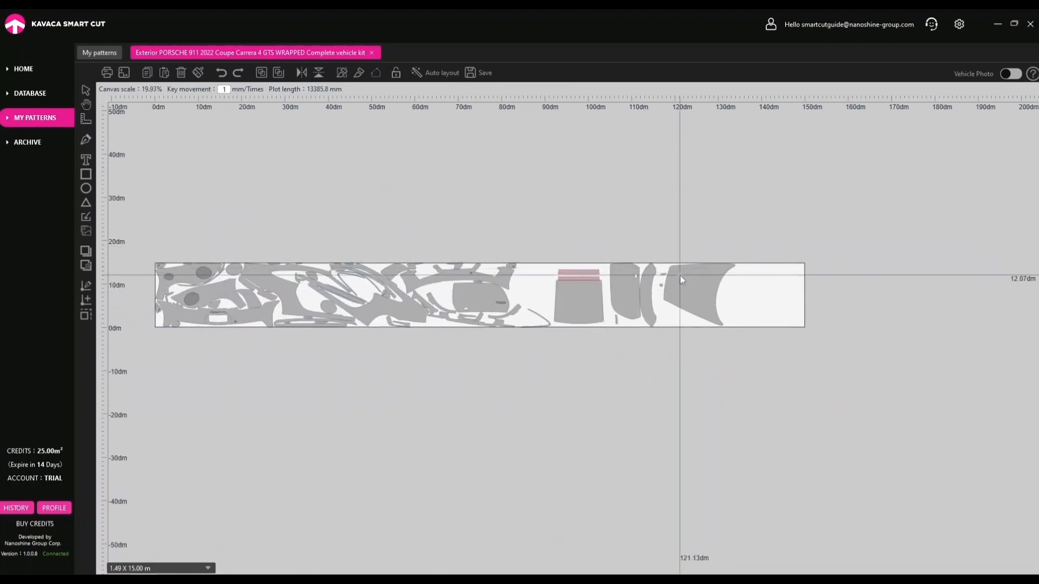
pyautogui.scroll(8, 672, 284)
pyautogui.moveTo(744, 278); pyautogui.dragTo(644, 279)
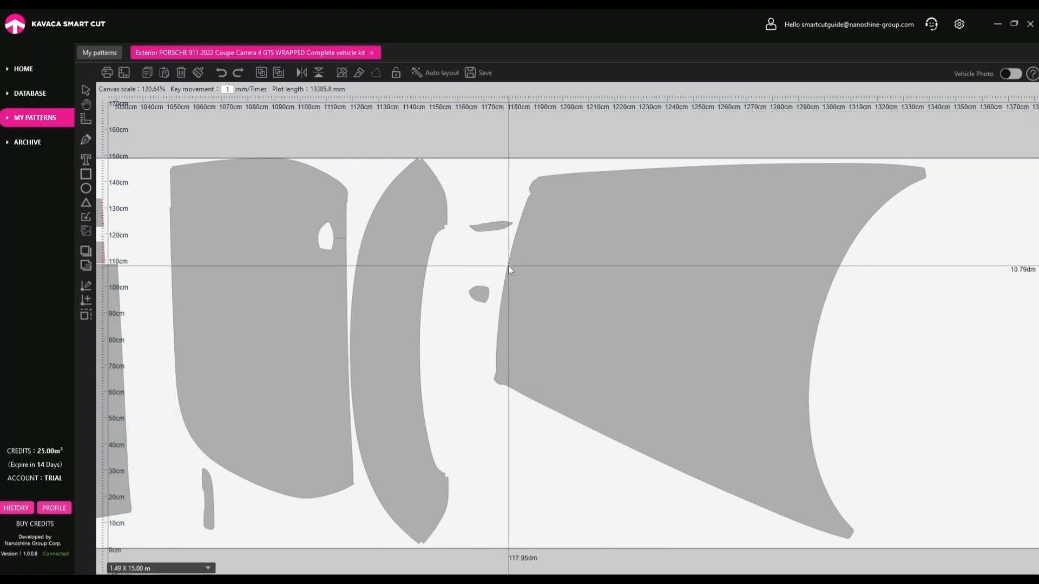
pyautogui.moveTo(508, 265); pyautogui.dragTo(814, 332)
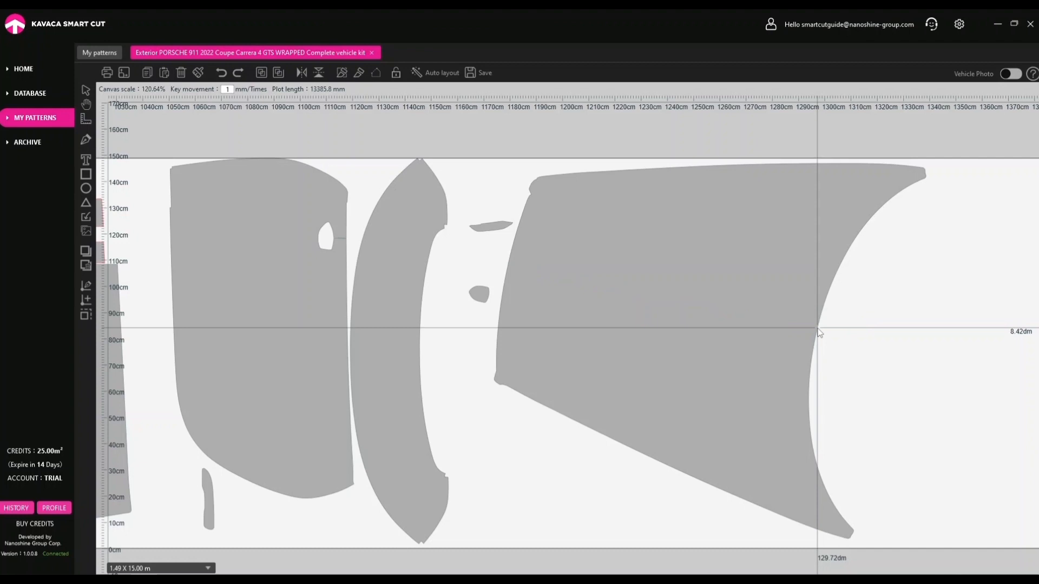
# - Draw an open seven-point outline about 687 by 497 mm with the Pen tool in the empty area beyond the large fender-shaped pattern
pyautogui.scroll(-5, 818, 332)
pyautogui.scroll(4, 709, 324)
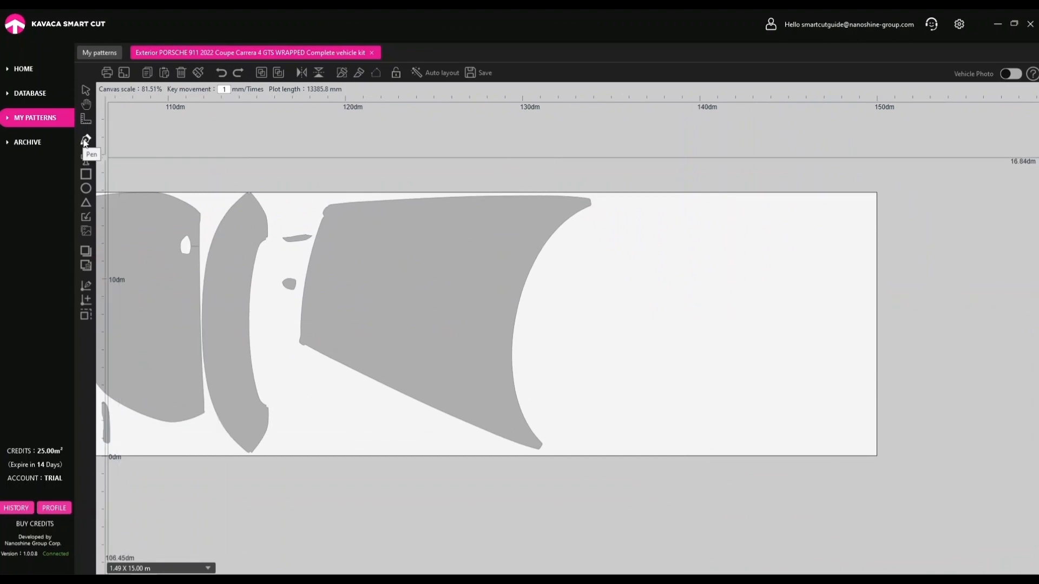
pyautogui.click(603, 254)
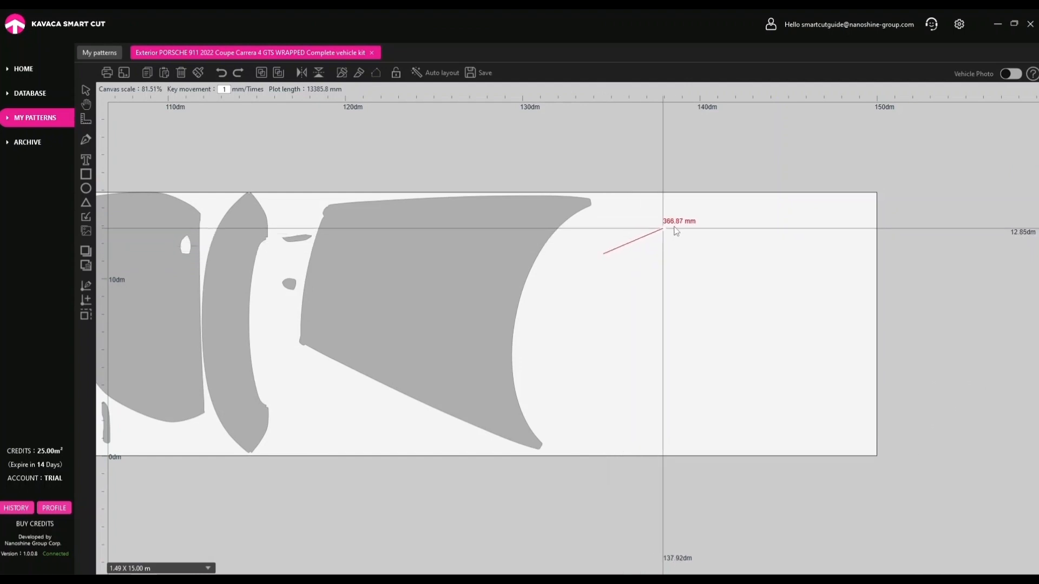
pyautogui.click(673, 226)
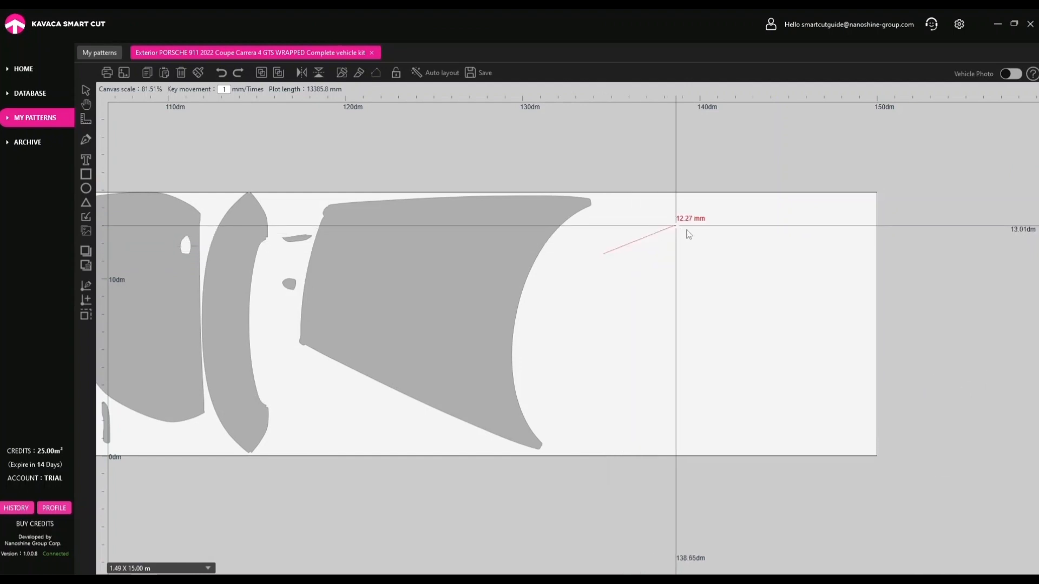
pyautogui.click(724, 257)
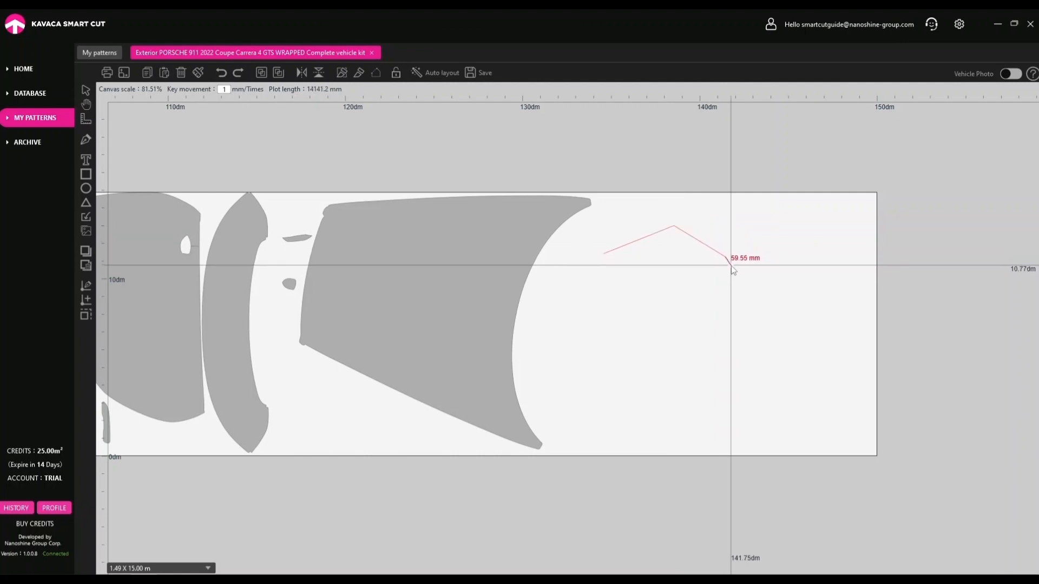
pyautogui.click(702, 271)
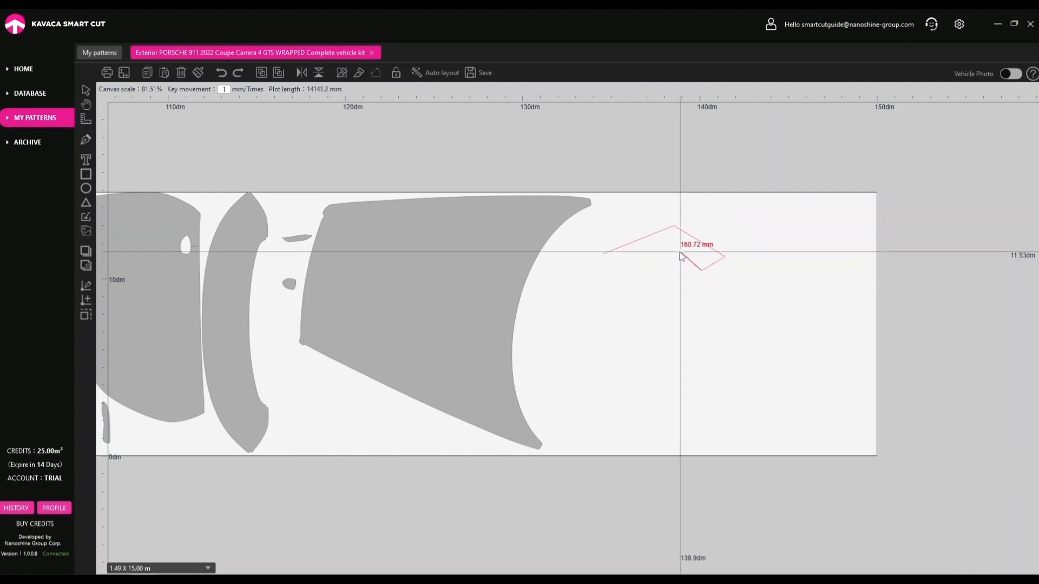
pyautogui.click(675, 250)
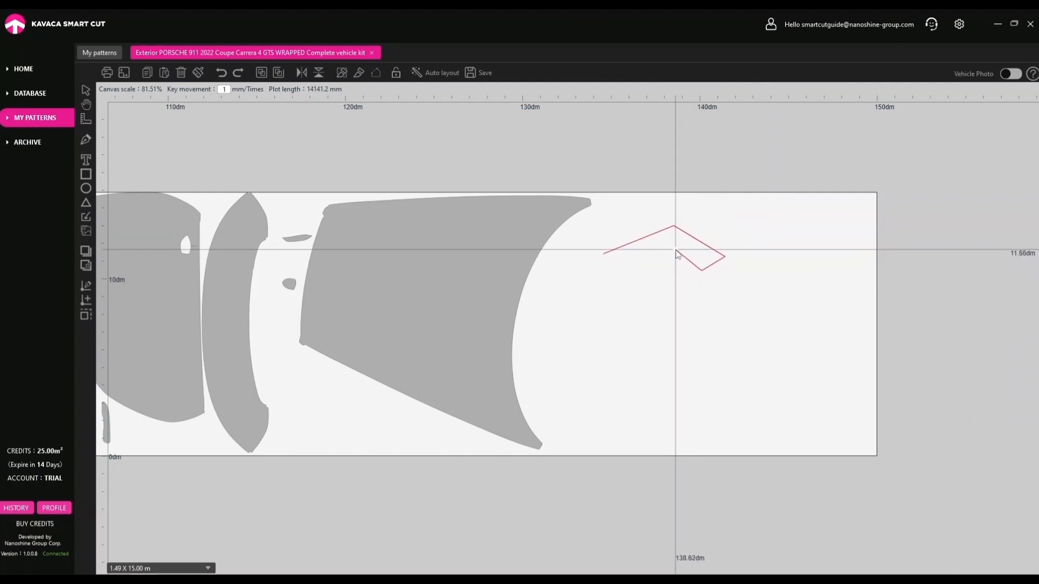
pyautogui.click(676, 314)
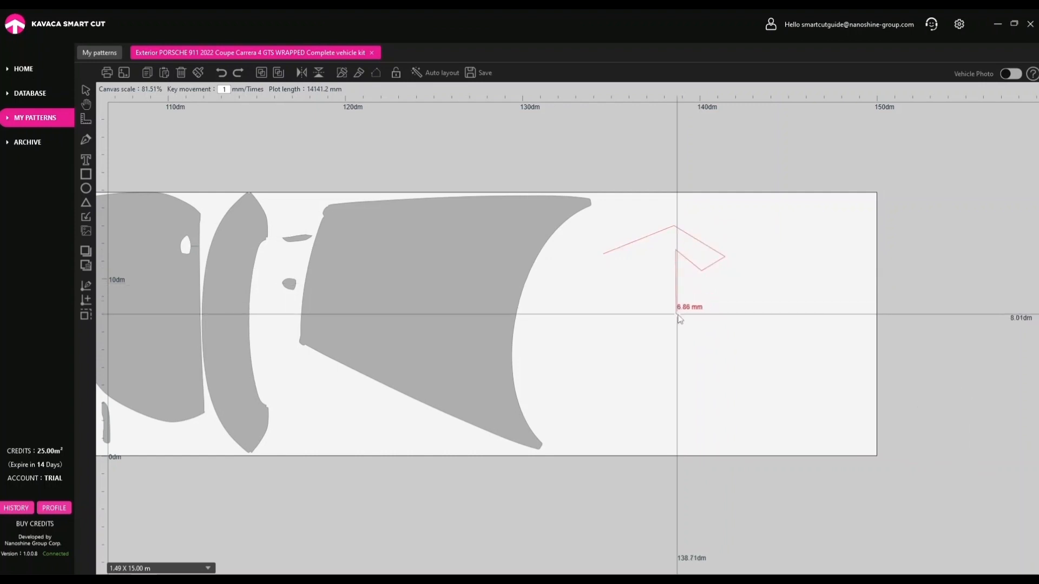
pyautogui.click(609, 275)
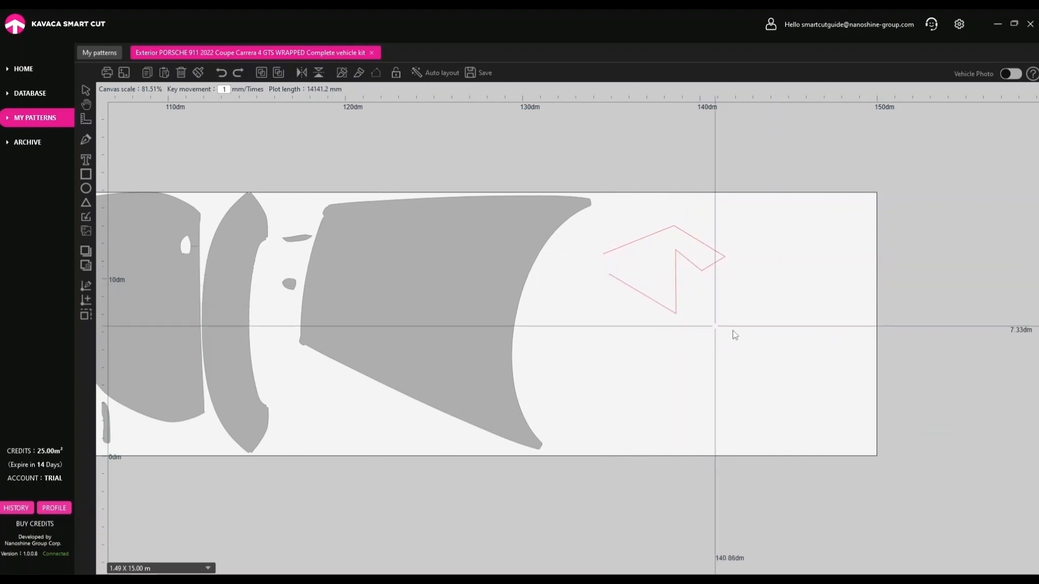
# - Close the pen-drawn outline into a filled pattern and deselect it
pyautogui.click(664, 272)
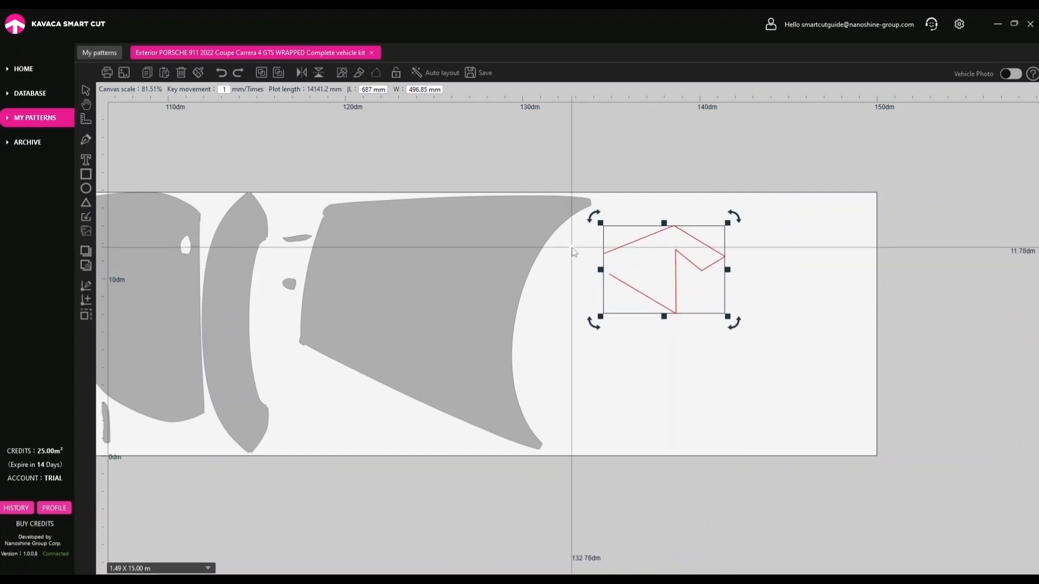
pyautogui.click(377, 74)
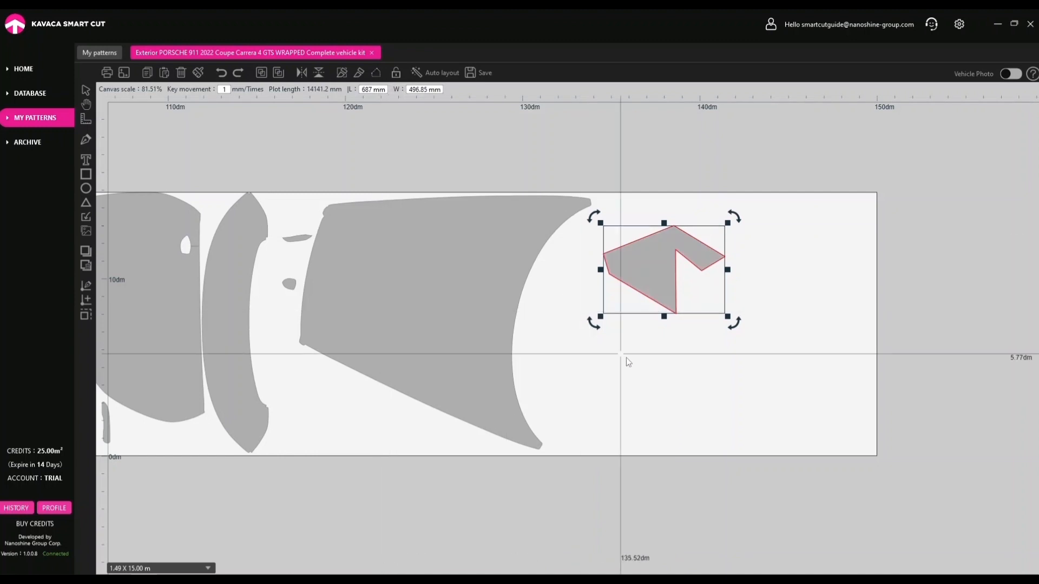
pyautogui.click(613, 355)
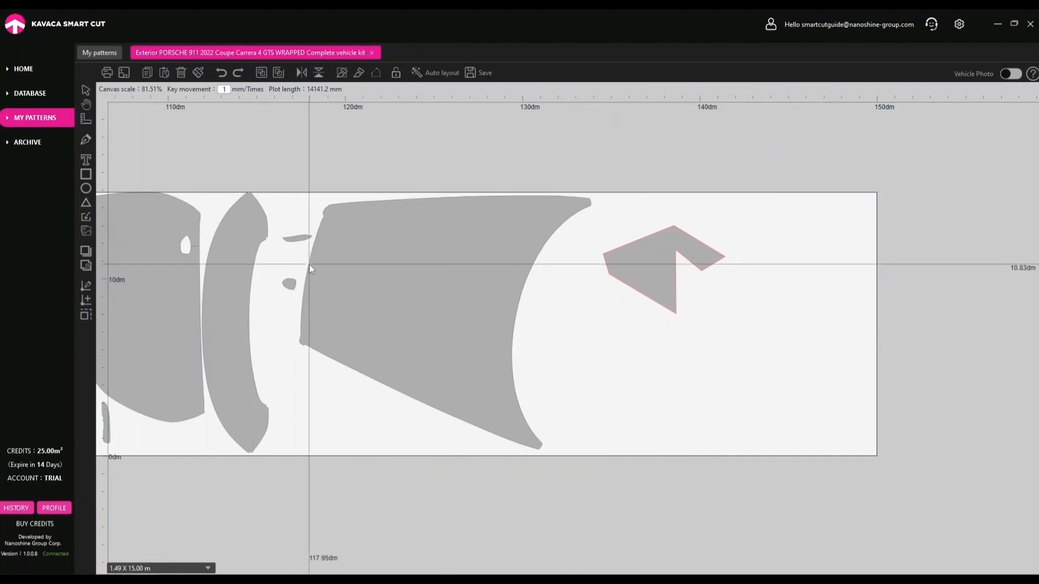
# - Draw a straight pen line about 1199 mm long across the large fender-shaped pattern, from its left edge to its curved right edge
pyautogui.moveTo(308, 266); pyautogui.dragTo(371, 289)
pyautogui.moveTo(434, 302); pyautogui.dragTo(516, 309)
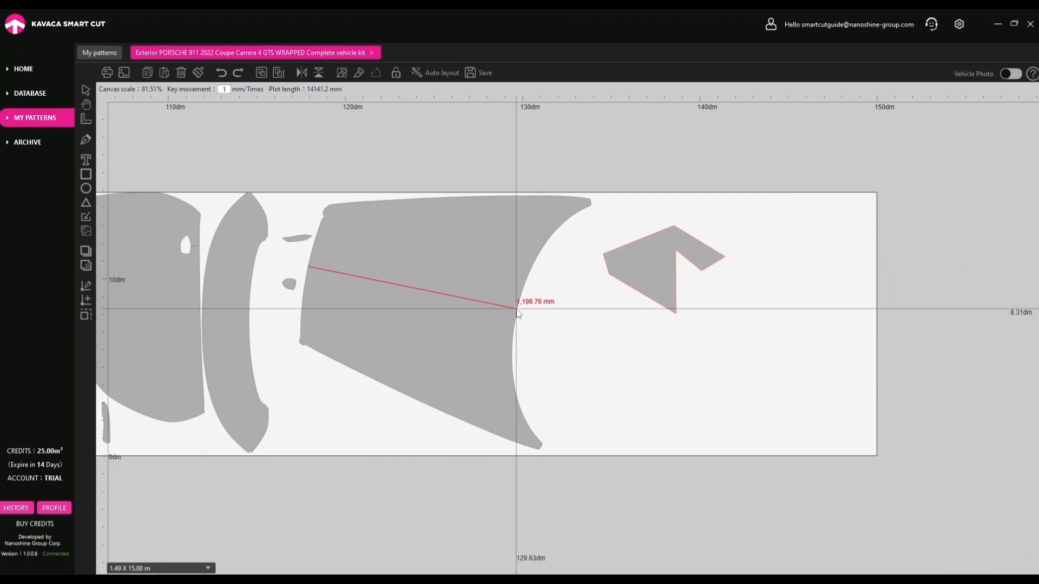
pyautogui.click(516, 309)
pyautogui.click(520, 310)
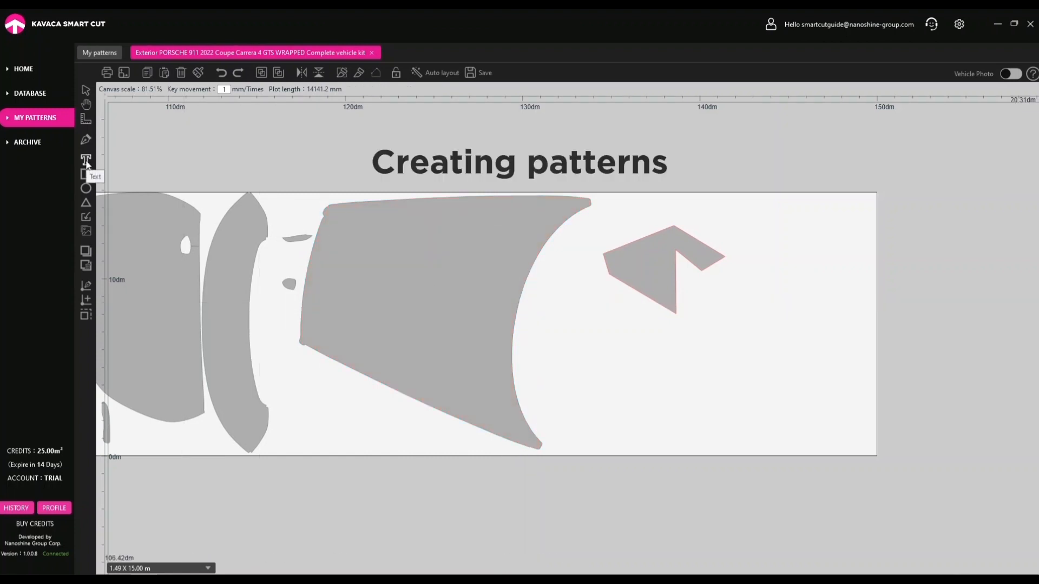
# - Place the text "77" in the Arial font between the large fender-shaped pattern and the pen-drawn pattern, choosing a font size
pyautogui.click(575, 333)
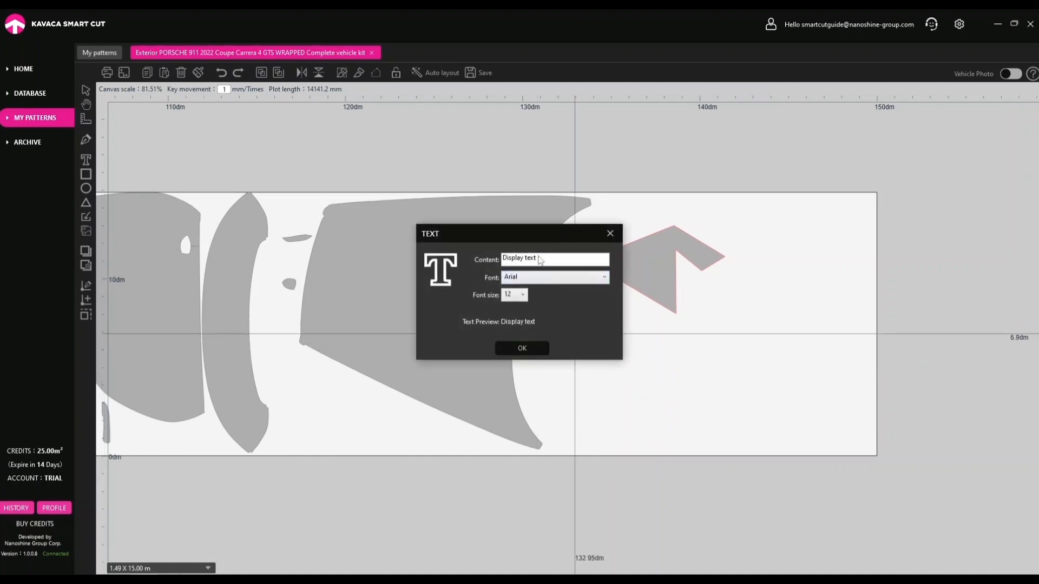
pyautogui.write('77')
pyautogui.click(514, 294)
pyautogui.scroll(-2, 515, 347)
pyautogui.click(532, 352)
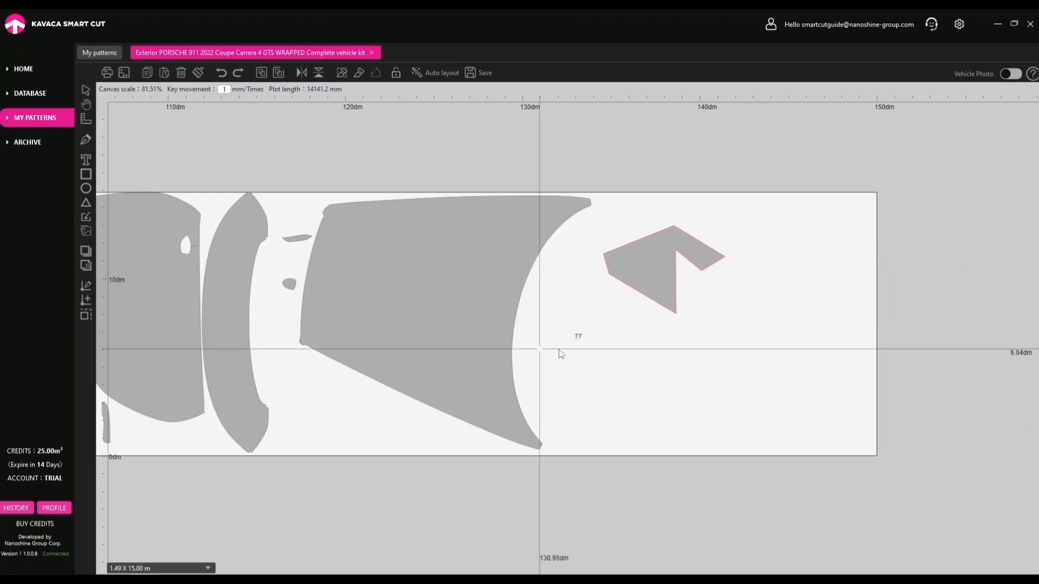
# - Enlarge the "77" text in the space between the large fender-shaped pattern and the pen-drawn pattern
pyautogui.scroll(8, 557, 349)
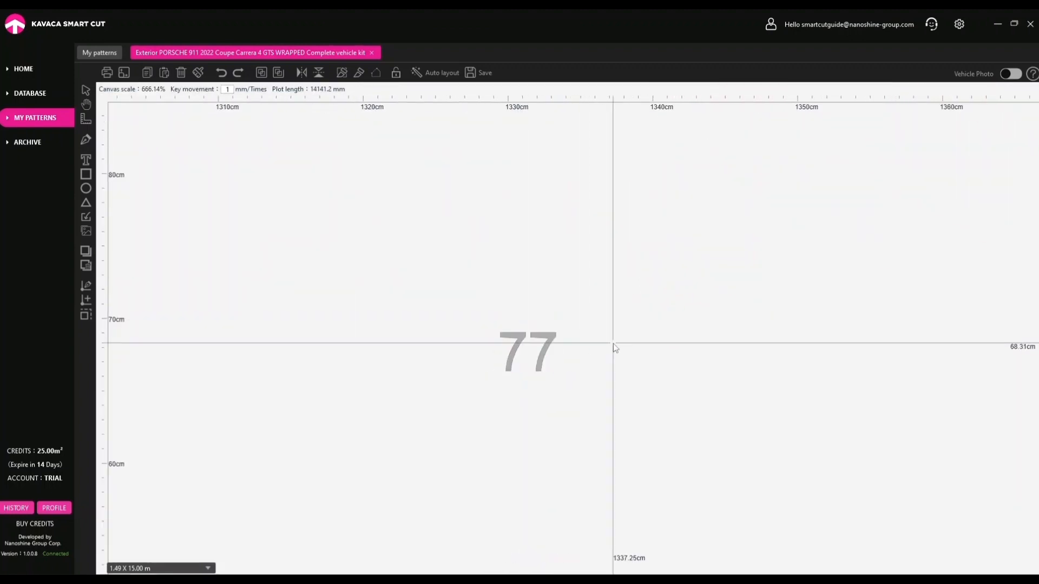
pyautogui.click(527, 346)
pyautogui.scroll(-10, 584, 328)
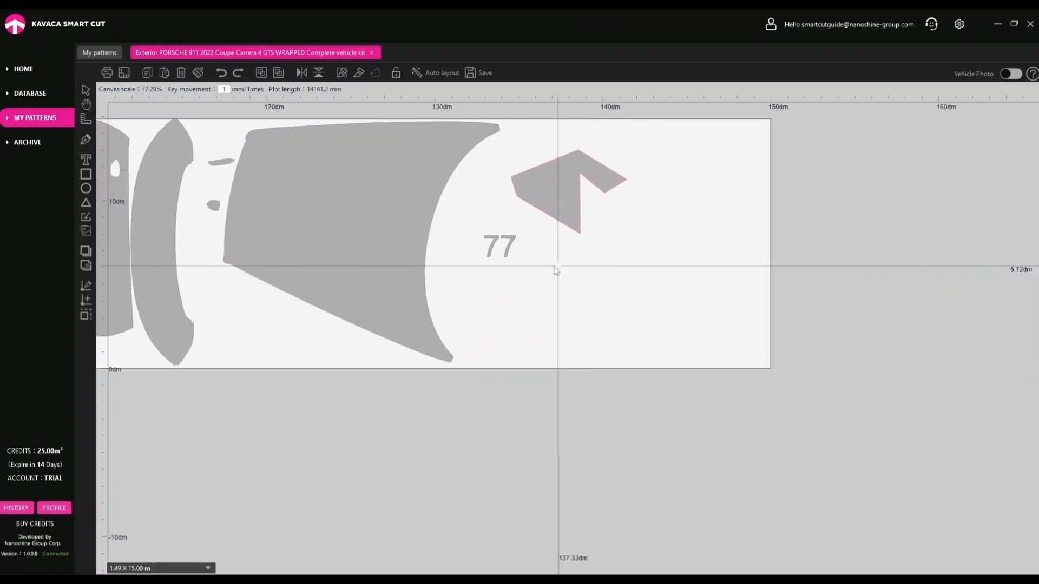
pyautogui.moveTo(553, 266); pyautogui.dragTo(547, 265)
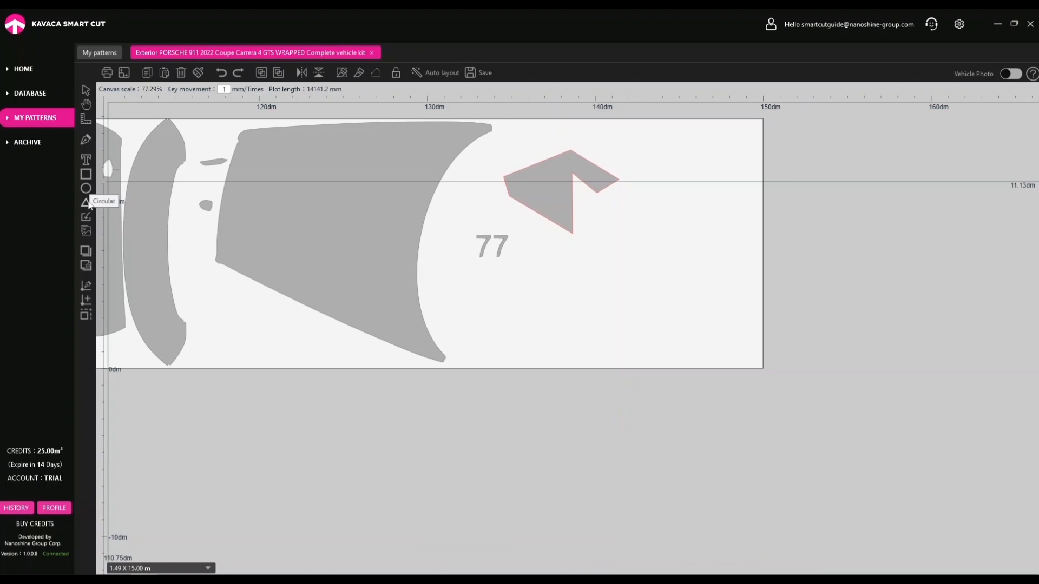
# - Draw a narrow upright rectangle, a square, a circle and a slim triangle in the empty area around the pen-drawn pattern
pyautogui.click(86, 174)
pyautogui.moveTo(528, 248)
pyautogui.mouseDown()
pyautogui.moveTo(540, 296)
pyautogui.moveTo(575, 272)
pyautogui.moveTo(604, 285)
pyautogui.moveTo(627, 279)
pyautogui.moveTo(636, 313)
pyautogui.mouseUp()
pyautogui.click(86, 188)
pyautogui.moveTo(614, 192); pyautogui.dragTo(695, 331)
pyautogui.moveTo(699, 211); pyautogui.dragTo(725, 167)
pyautogui.press('Delete')
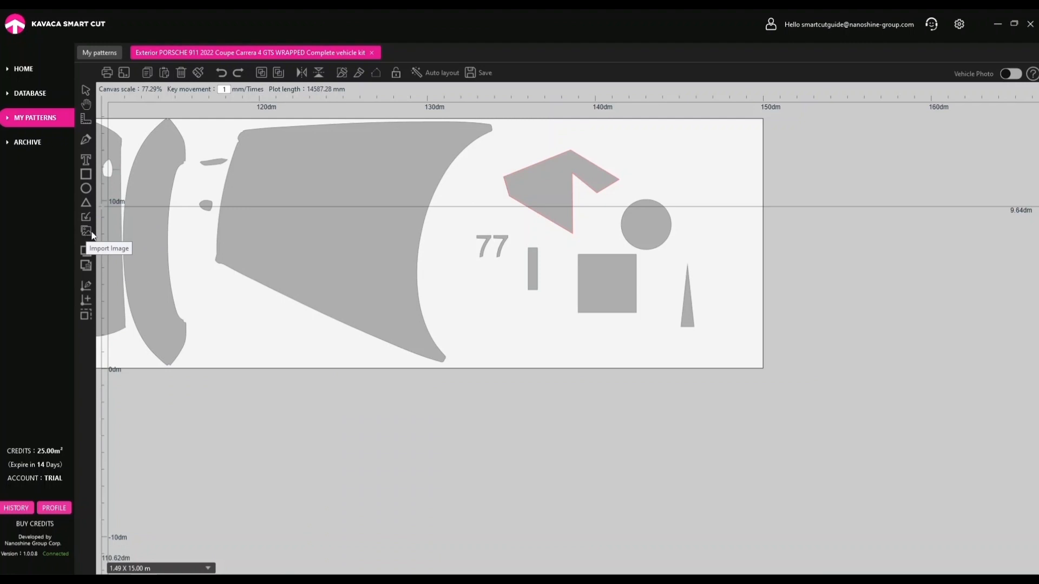
pyautogui.scroll(-5, 175, 251)
pyautogui.moveTo(180, 251); pyautogui.dragTo(709, 217)
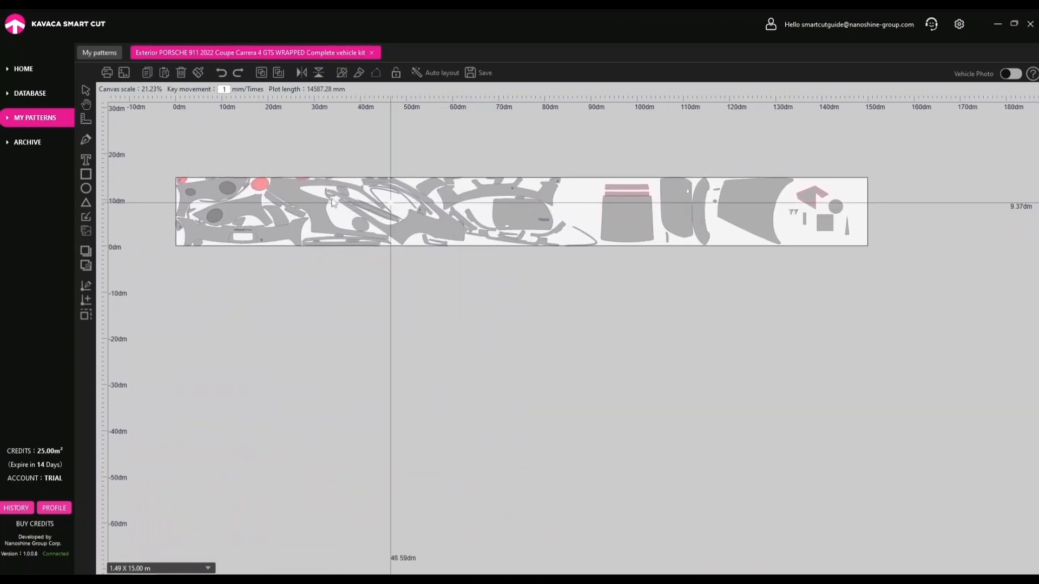